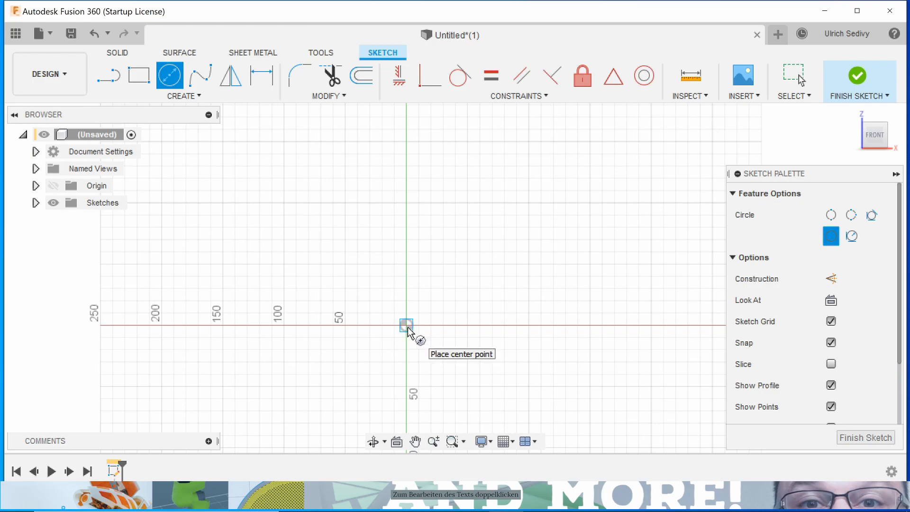
Step: Sketch a 50 mm diameter circle centred on the origin in the front plane and finish the sketch
{"action": "left_click", "coordinate": [405, 326]}
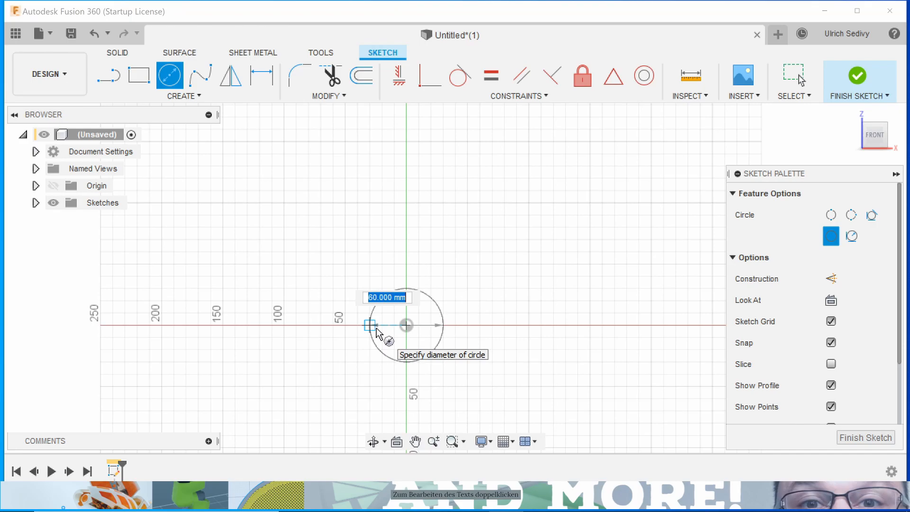
{"action": "type", "text": "50"}
{"action": "key", "text": "Tab"}
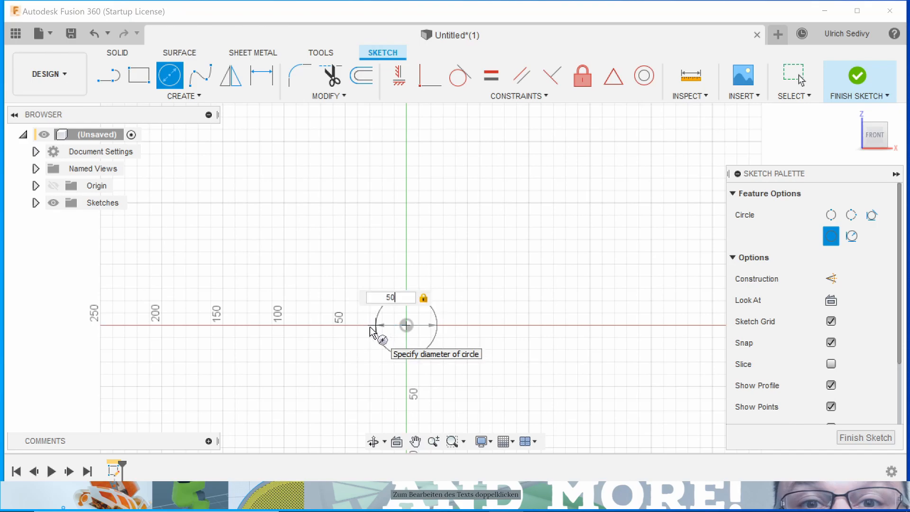
{"action": "key", "text": "Return"}
{"action": "key", "text": "Escape"}
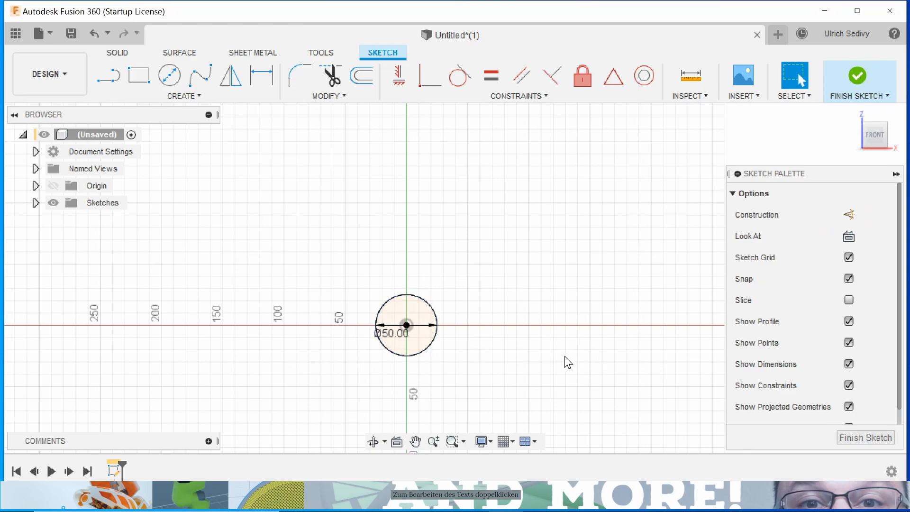
{"action": "left_click", "coordinate": [874, 437]}
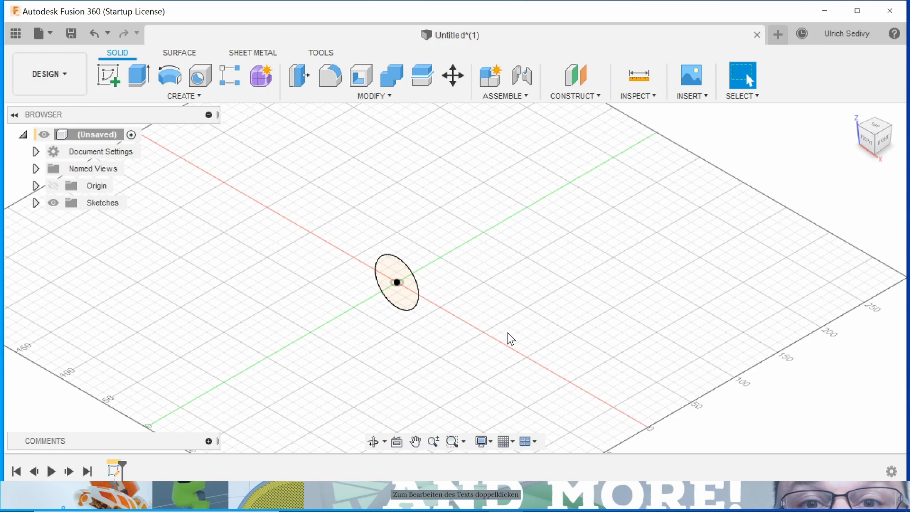
Step: Extrude the 50 mm circle 25 mm as a new body
{"action": "key", "text": "e"}
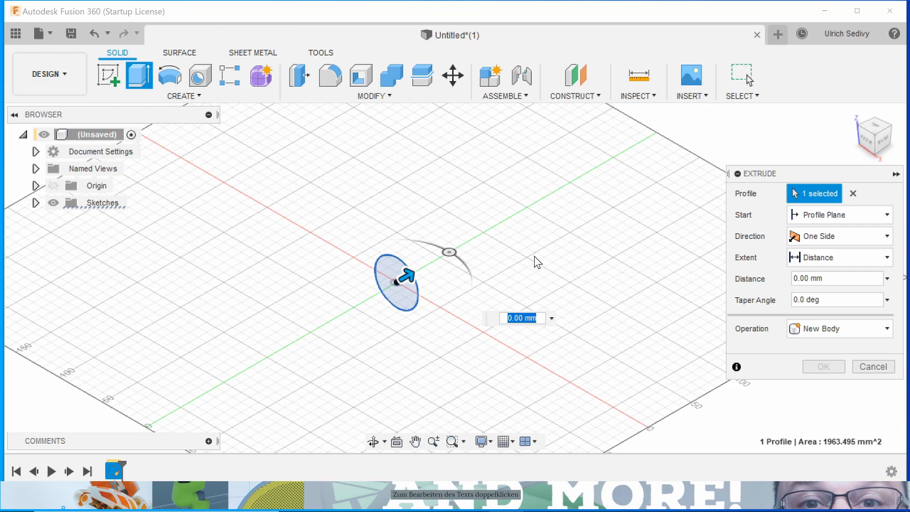
{"action": "type", "text": "25"}
{"action": "key", "text": "Return"}
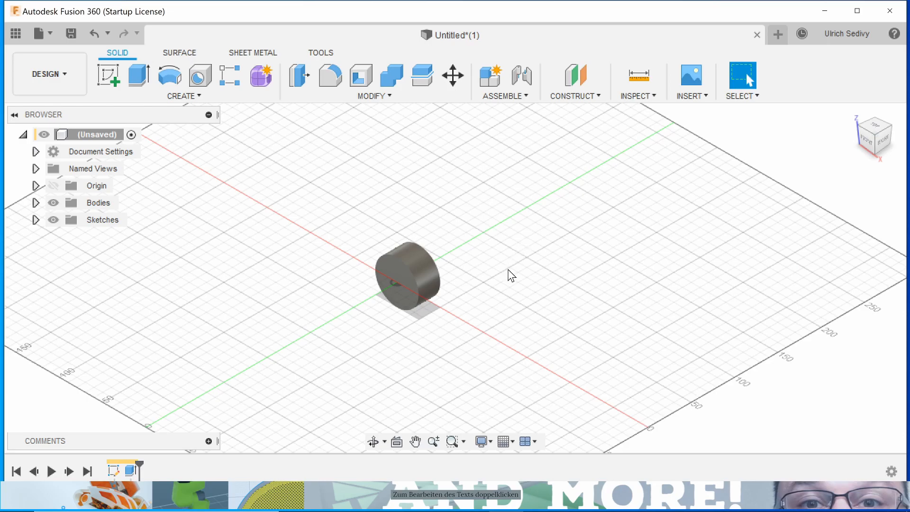
Step: On the cylinder's front face, sketch a concentric circle 40 mm in diameter and finish the sketch
{"action": "middle_click_drag", "start_coordinate": [511, 270], "coordinate": [451, 277], "text": "shift"}
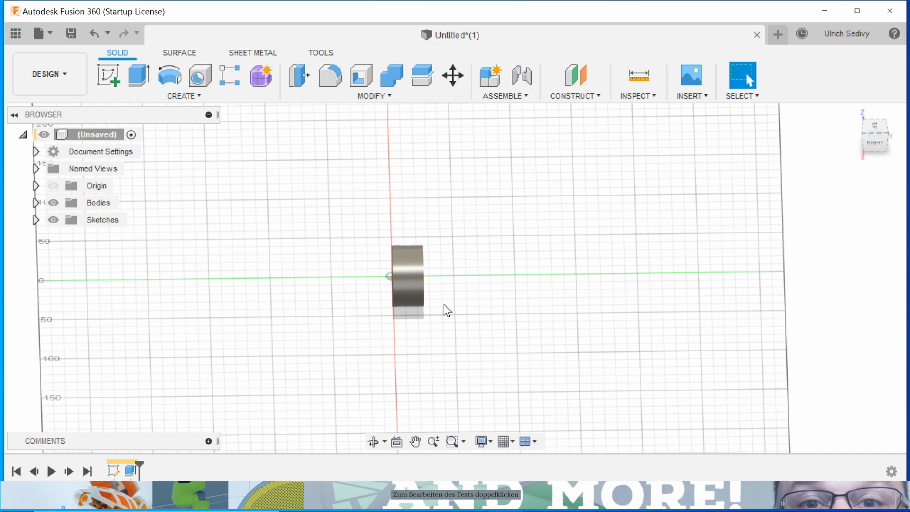
{"action": "scroll", "coordinate": [443, 303], "scroll_direction": "up", "scroll_amount": 5}
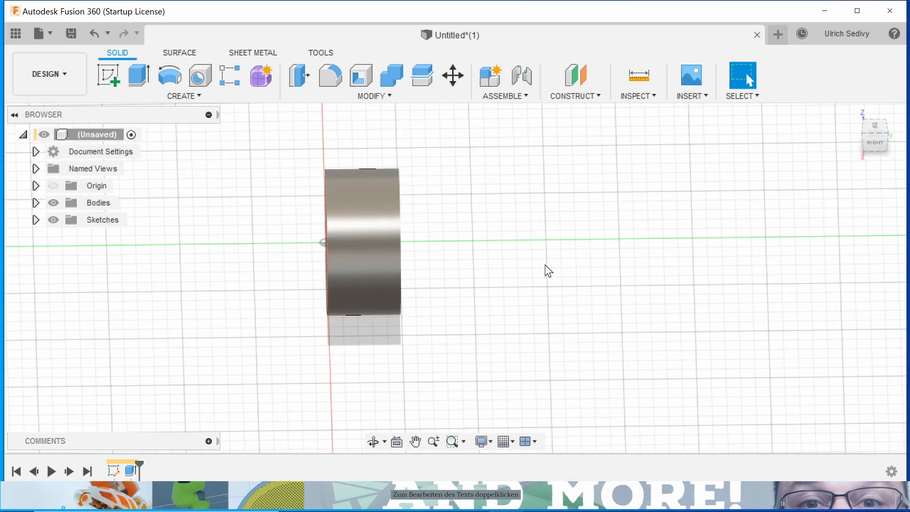
{"action": "middle_click_drag", "start_coordinate": [468, 311], "coordinate": [604, 319], "text": "shift"}
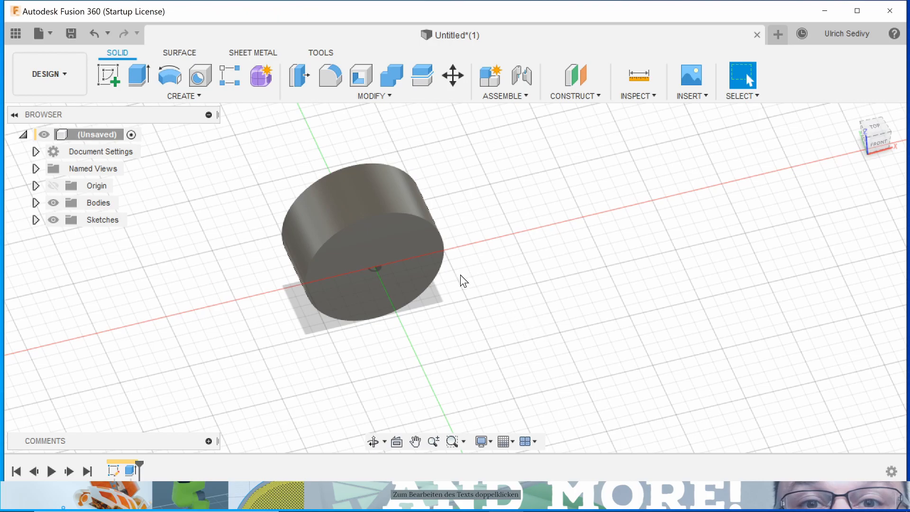
{"action": "left_click", "coordinate": [388, 244]}
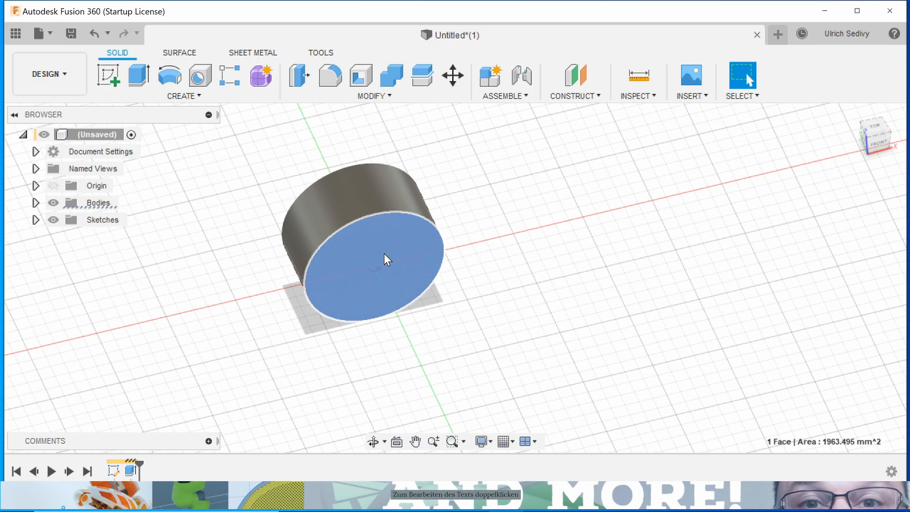
{"action": "left_click", "coordinate": [109, 78]}
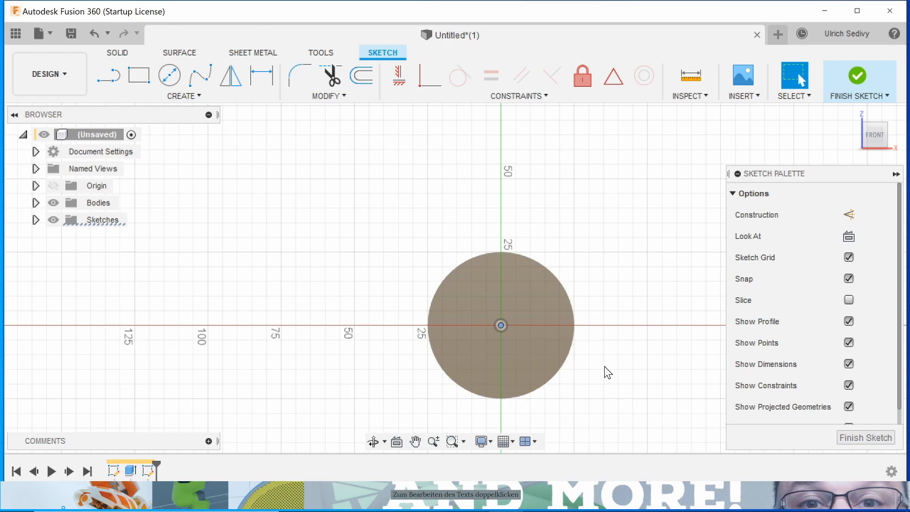
{"action": "left_click", "coordinate": [179, 68]}
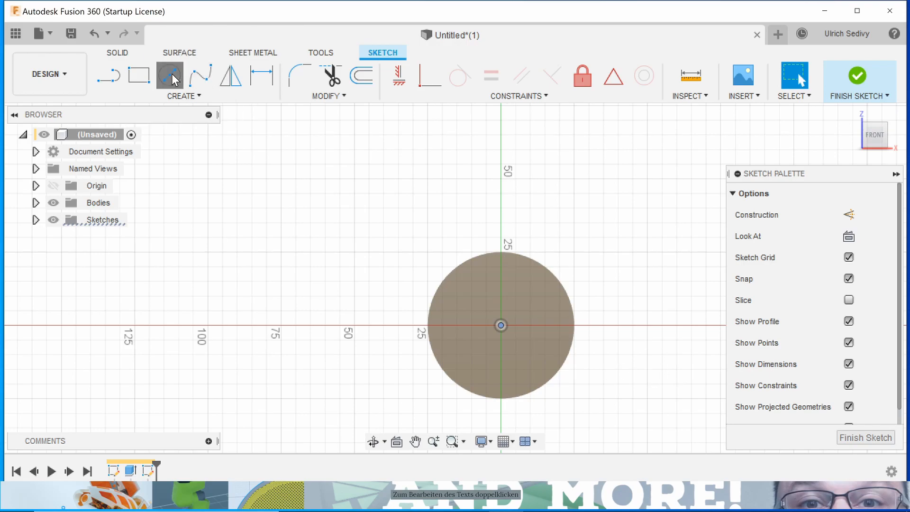
{"action": "left_click", "coordinate": [501, 325]}
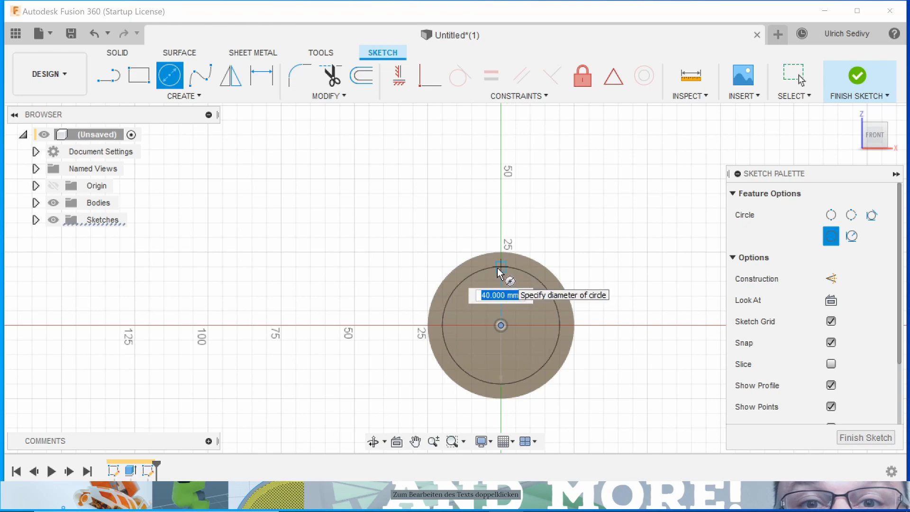
{"action": "left_click", "coordinate": [498, 272]}
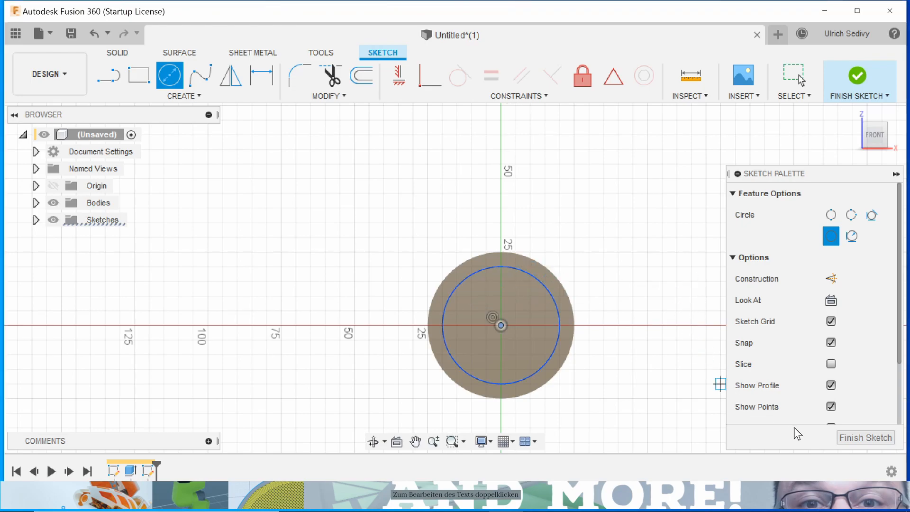
{"action": "left_click", "coordinate": [858, 437]}
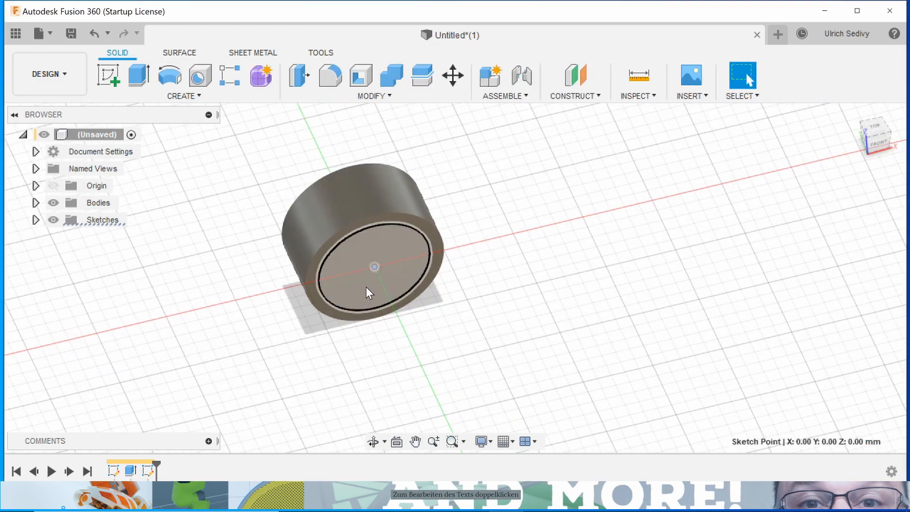
Step: Extrude the inner circle 20 mm outward from the cylinder's front face, joined to the body
{"action": "left_click", "coordinate": [393, 262]}
{"action": "key", "text": "e"}
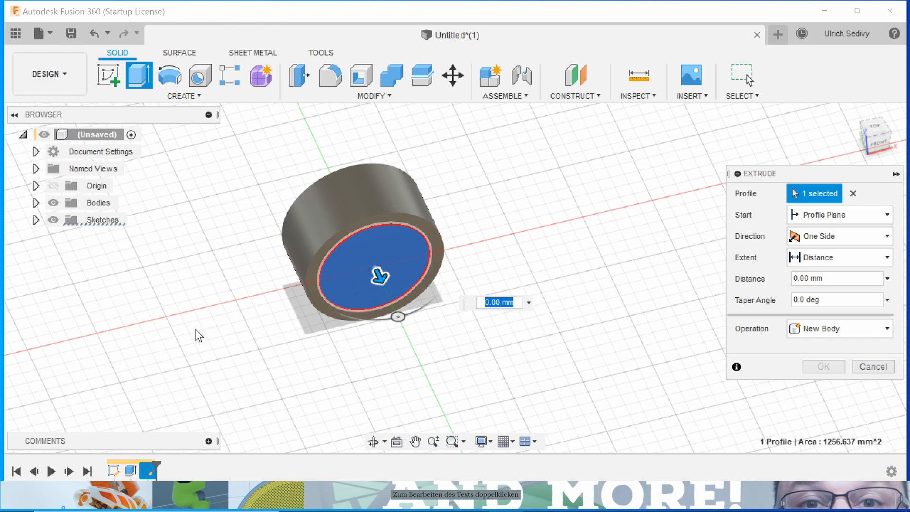
{"action": "type", "text": "20"}
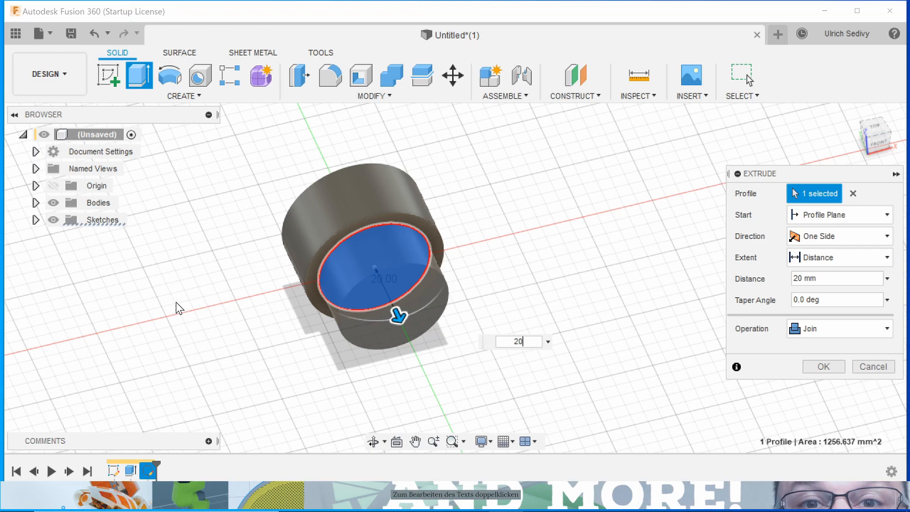
{"action": "left_click", "coordinate": [819, 365]}
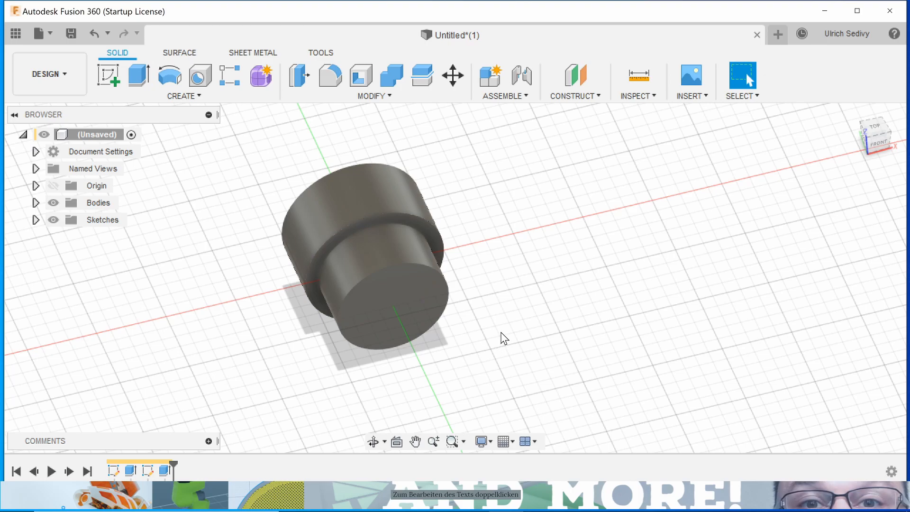
Step: Start a sketch on the horizontal origin plane through the axis of the stepped cylinder
{"action": "middle_click_drag", "start_coordinate": [513, 332], "coordinate": [558, 297], "text": "shift"}
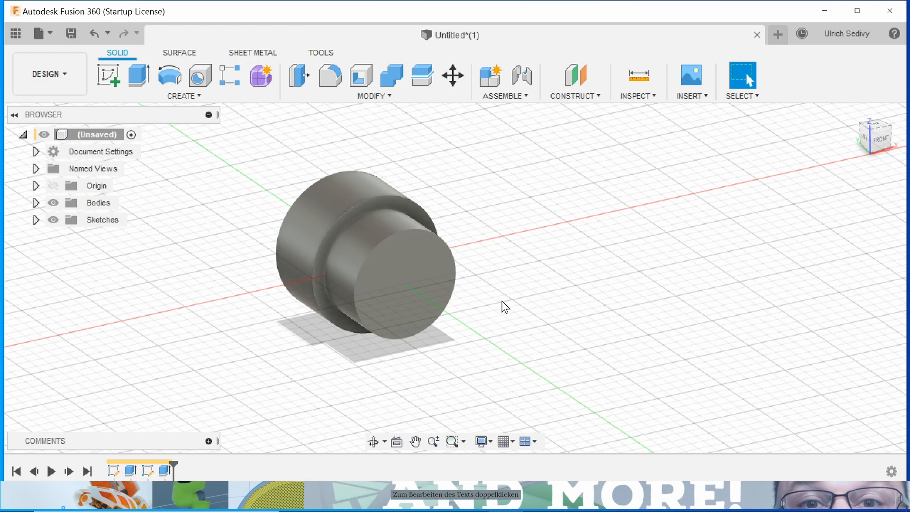
{"action": "middle_click_drag", "start_coordinate": [503, 300], "coordinate": [536, 279], "text": "shift"}
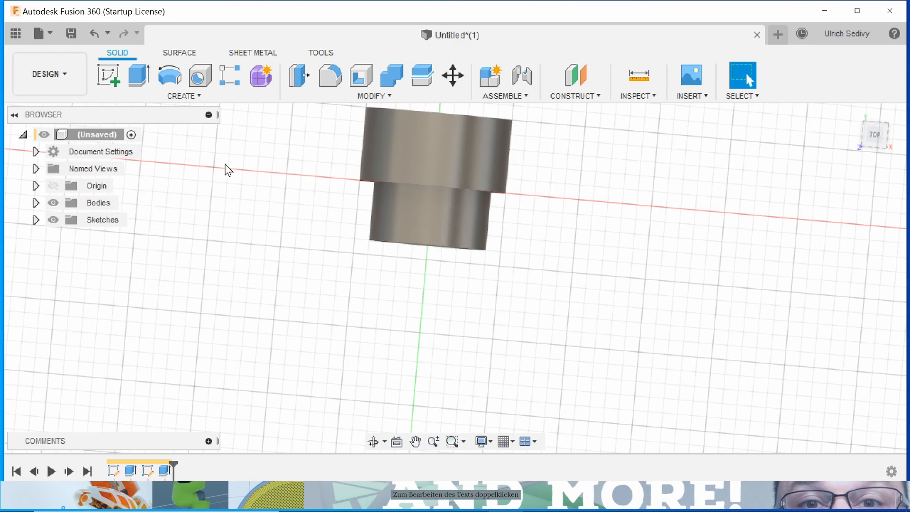
{"action": "left_click", "coordinate": [113, 79]}
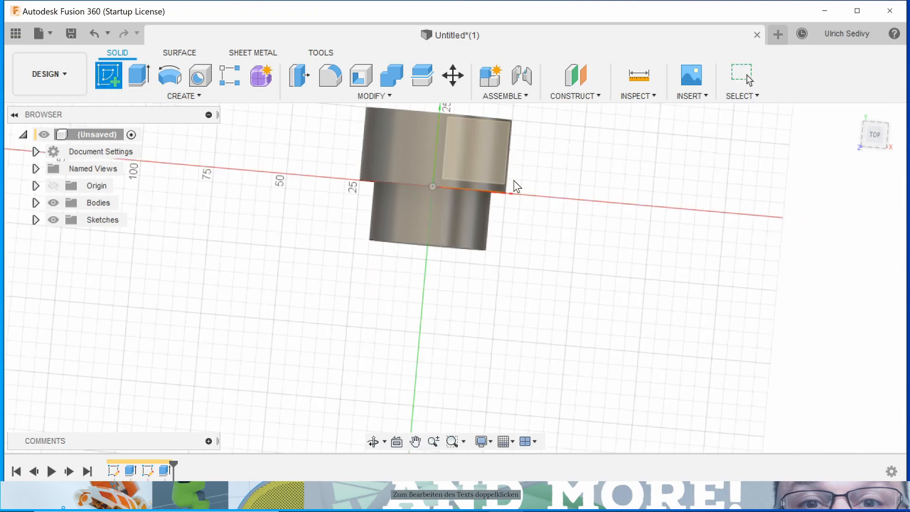
{"action": "left_click", "coordinate": [487, 147]}
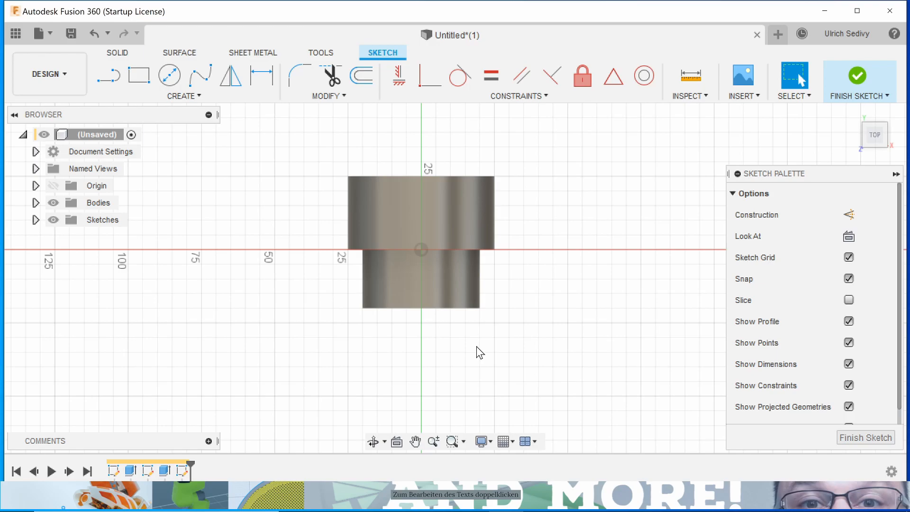
Step: Sketch a small right triangle at the narrow cylinder's outer end corner, with a 30° sloping side about 3.46 mm long and a side about 1.73 mm
{"action": "scroll", "coordinate": [477, 346], "scroll_direction": "down", "scroll_amount": 1}
{"action": "scroll", "coordinate": [477, 346], "scroll_direction": "up", "scroll_amount": 3}
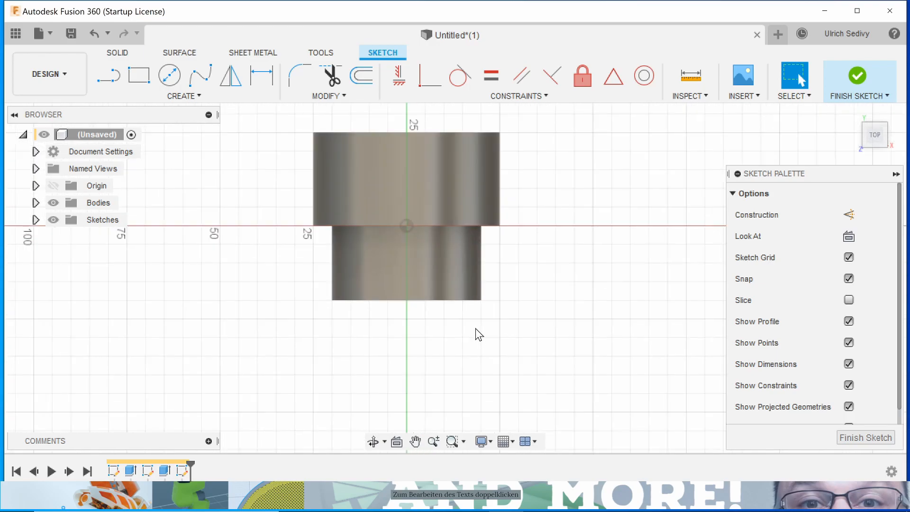
{"action": "scroll", "coordinate": [468, 284], "scroll_direction": "up", "scroll_amount": 5}
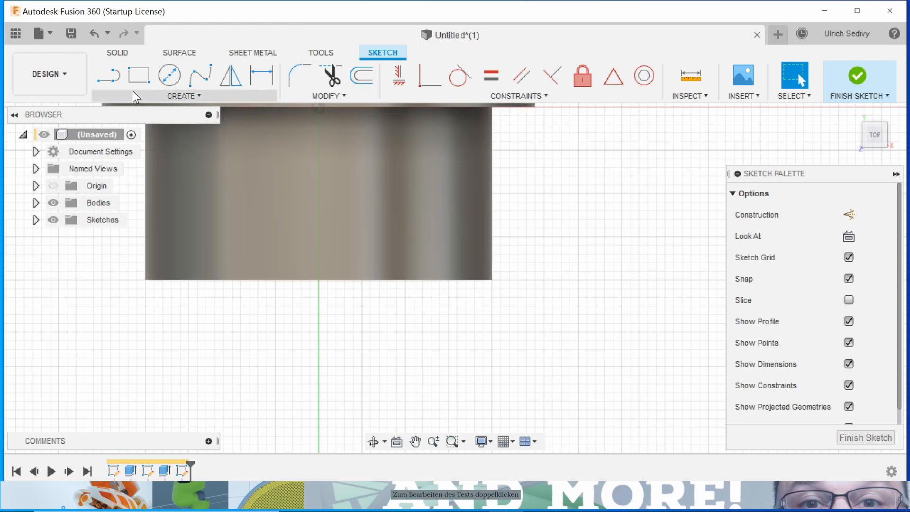
{"action": "left_click", "coordinate": [105, 83]}
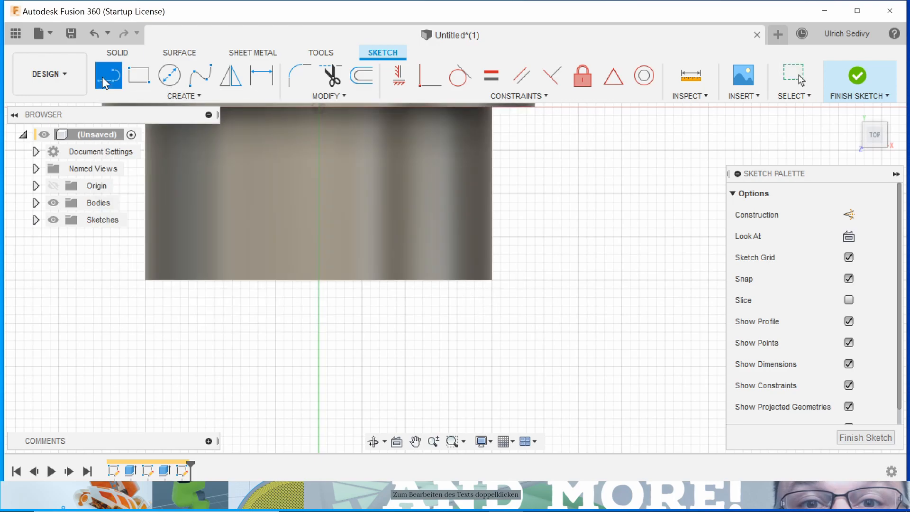
{"action": "left_click", "coordinate": [493, 281]}
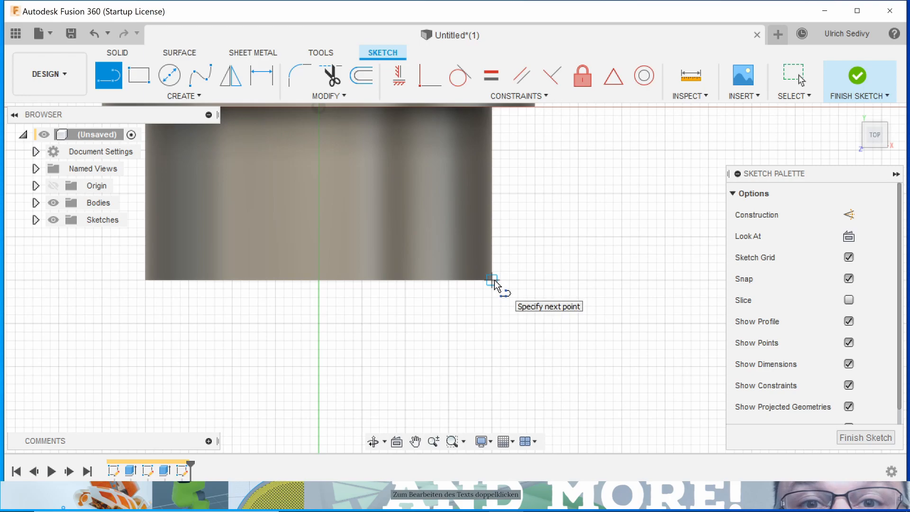
{"action": "left_click", "coordinate": [495, 306]}
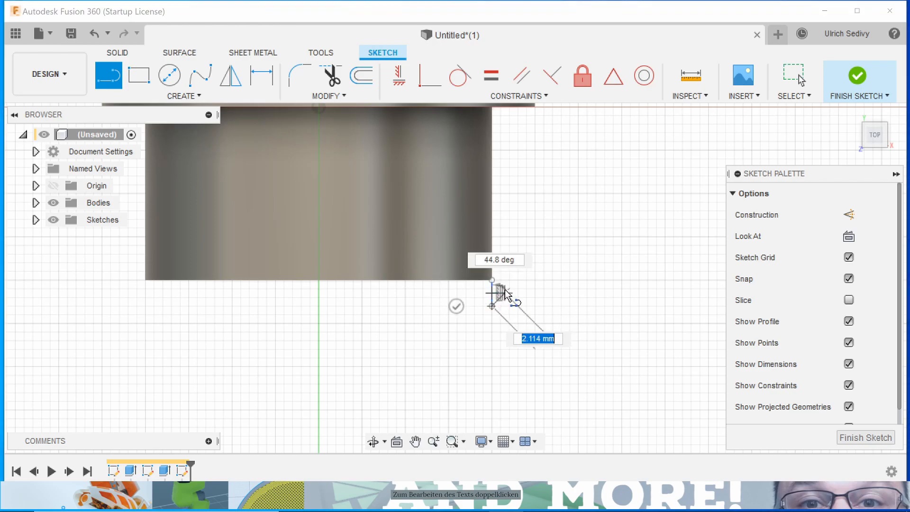
{"action": "key", "text": "Tab"}
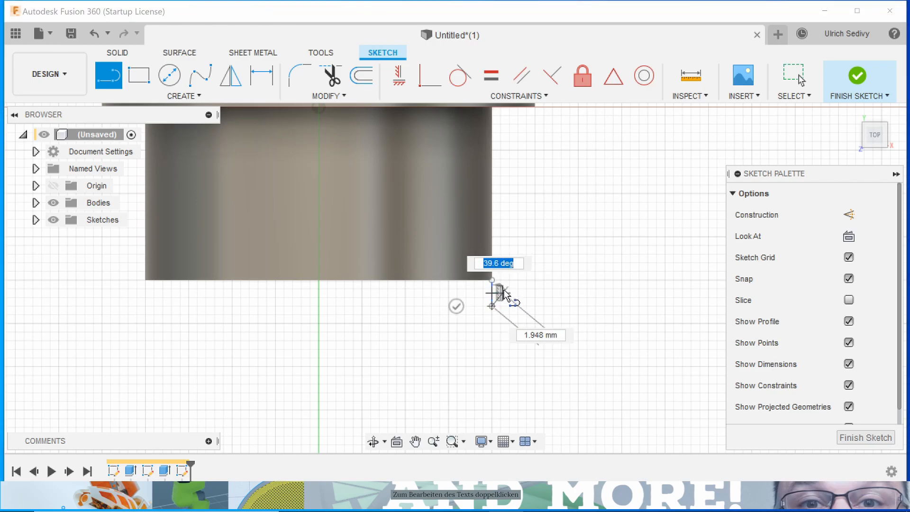
{"action": "type", "text": "30"}
{"action": "key", "text": "Tab"}
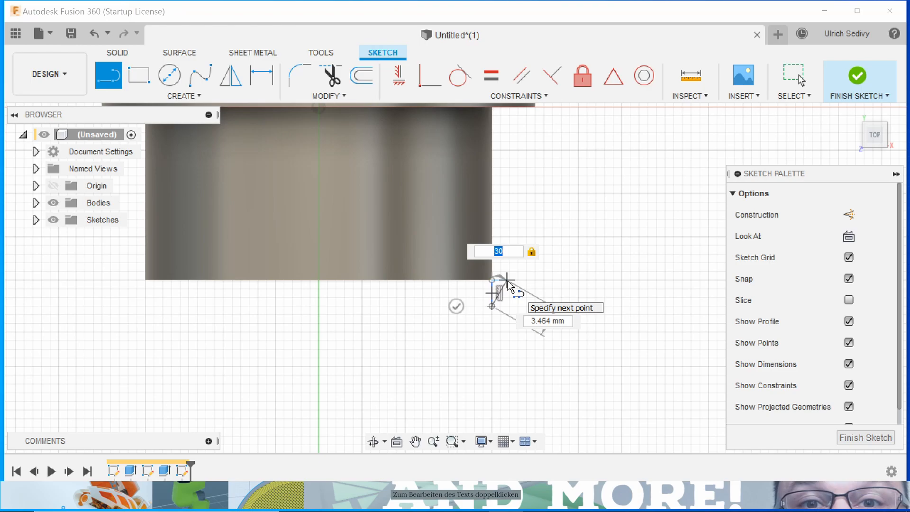
{"action": "key", "text": "Return"}
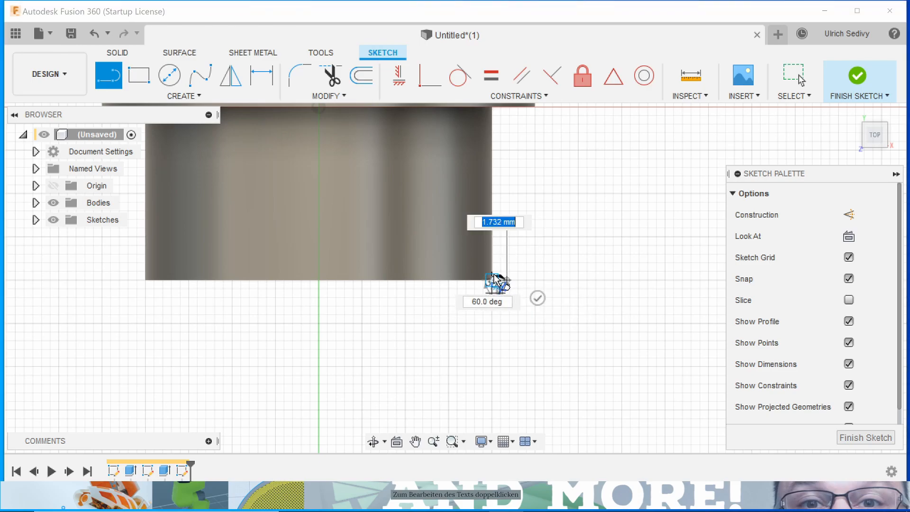
{"action": "left_click", "coordinate": [493, 275]}
Step: Sketch a rectangle about 20 mm wide against the cylinder's outer end, from the triangle to the centre axis, and finish the sketch
{"action": "scroll", "coordinate": [619, 382], "scroll_direction": "down", "scroll_amount": 1}
{"action": "scroll", "coordinate": [616, 374], "scroll_direction": "down", "scroll_amount": 2}
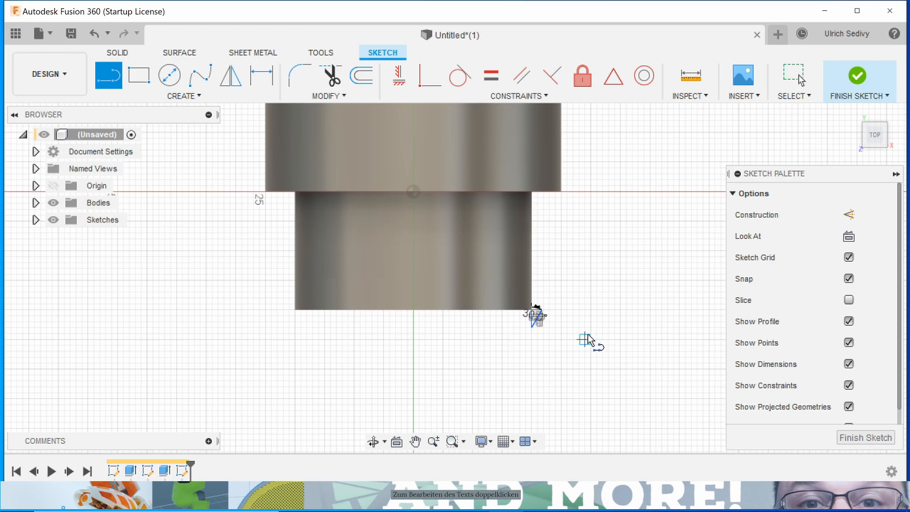
{"action": "scroll", "coordinate": [582, 336], "scroll_direction": "up", "scroll_amount": 3}
{"action": "scroll", "coordinate": [563, 323], "scroll_direction": "up", "scroll_amount": 2}
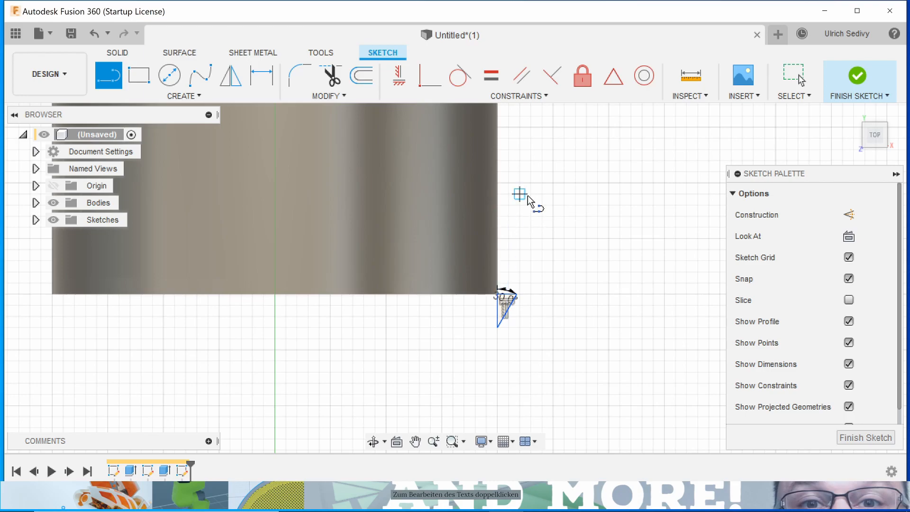
{"action": "left_click", "coordinate": [496, 328]}
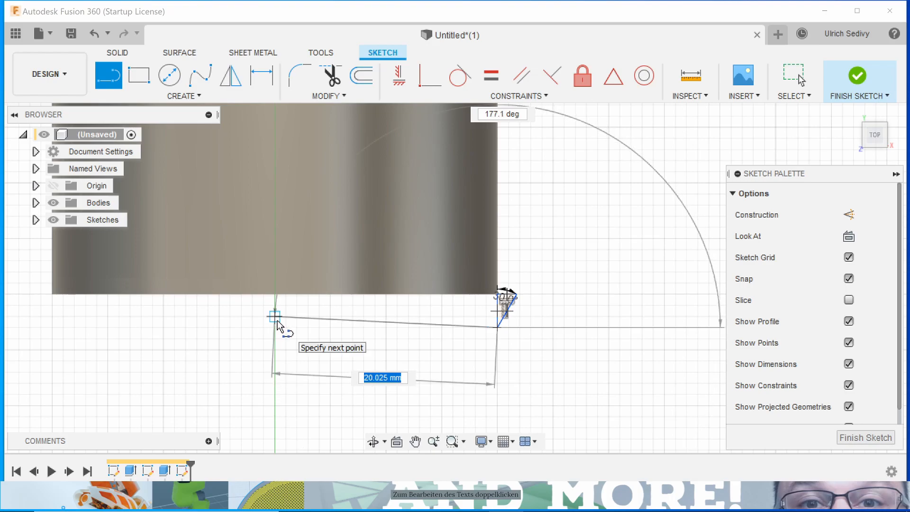
{"action": "left_click", "coordinate": [275, 328]}
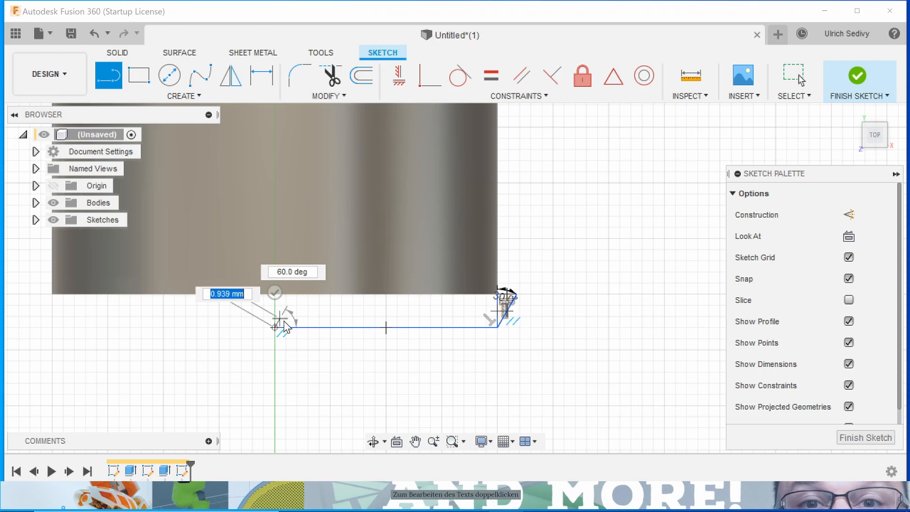
{"action": "scroll", "coordinate": [278, 330], "scroll_direction": "down", "scroll_amount": 1}
{"action": "scroll", "coordinate": [280, 323], "scroll_direction": "down", "scroll_amount": 1}
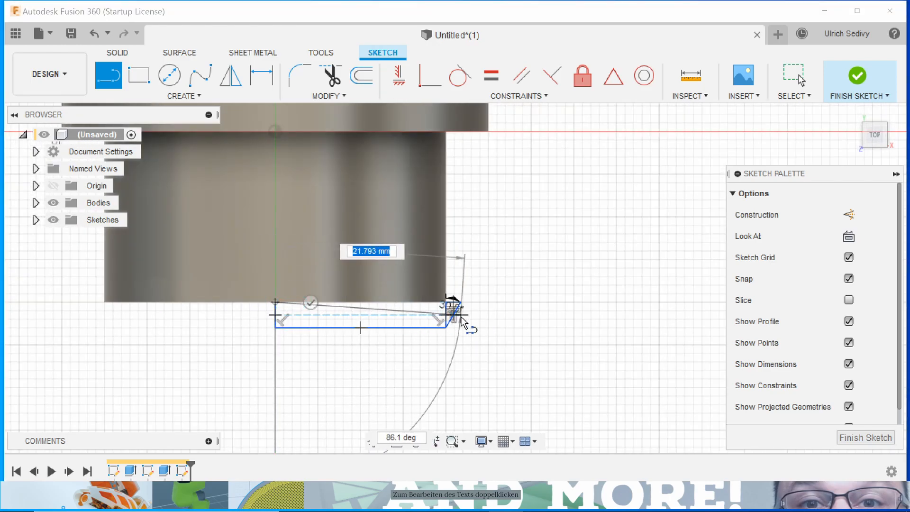
{"action": "left_click", "coordinate": [445, 304]}
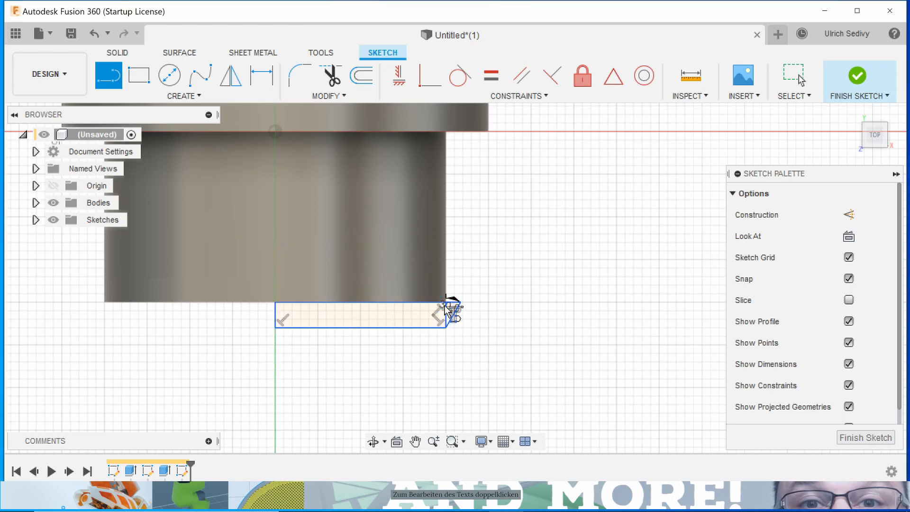
{"action": "scroll", "coordinate": [434, 351], "scroll_direction": "up", "scroll_amount": 2}
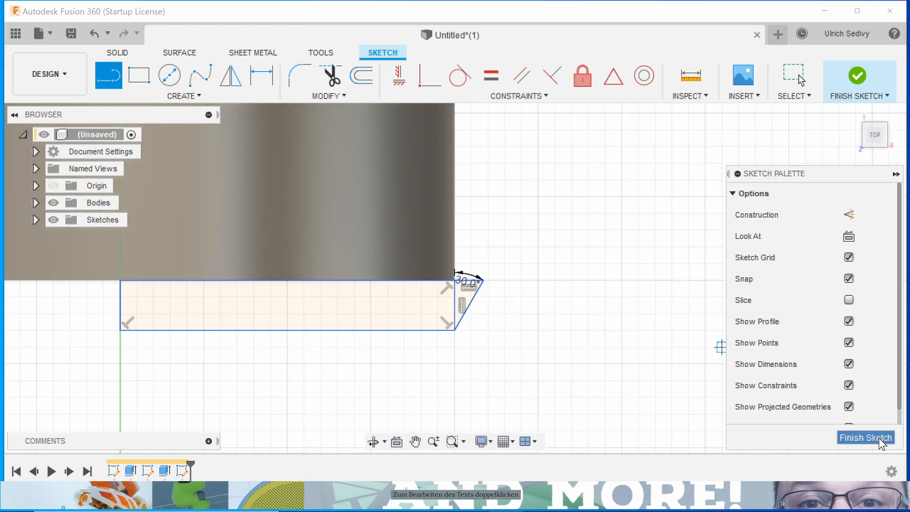
{"action": "left_click", "coordinate": [866, 437]}
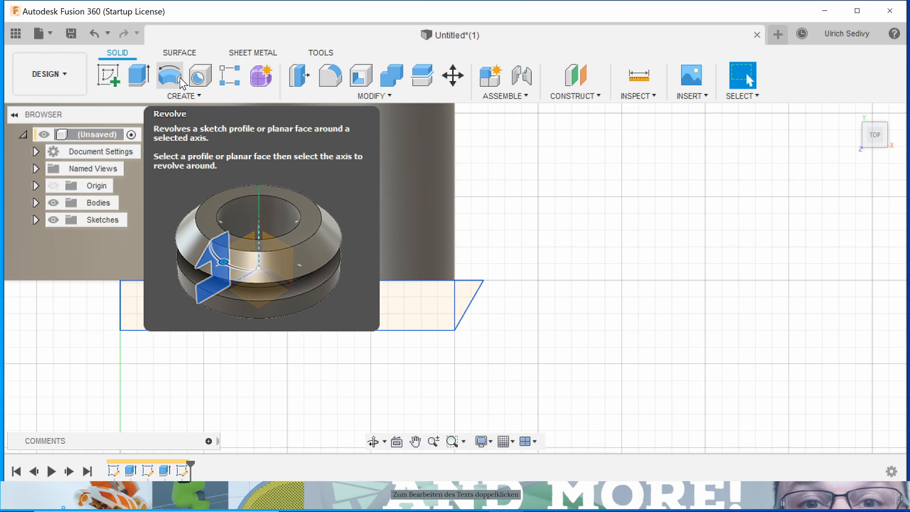
Step: Revolve the rectangle and triangle profiles 360° around the cylinder's centre axis, joined to the body
{"action": "left_click", "coordinate": [180, 82]}
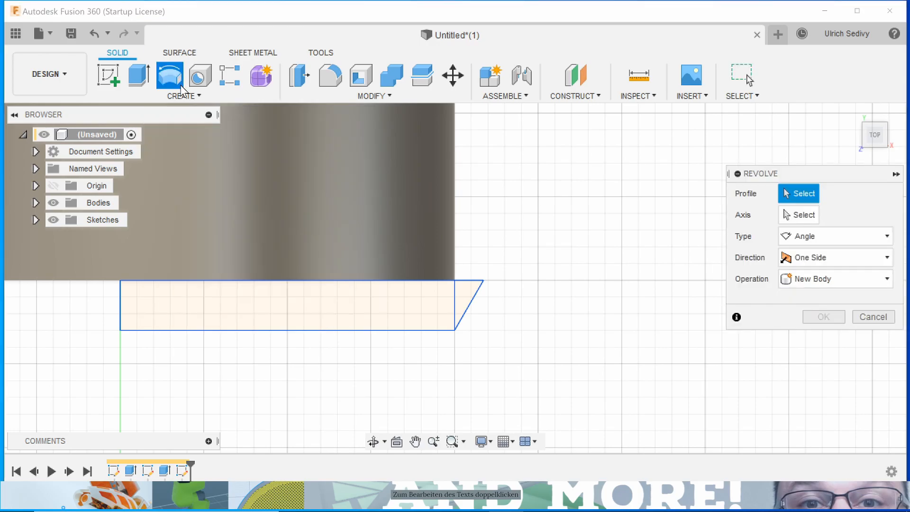
{"action": "left_click", "coordinate": [361, 313]}
{"action": "left_click", "coordinate": [460, 296]}
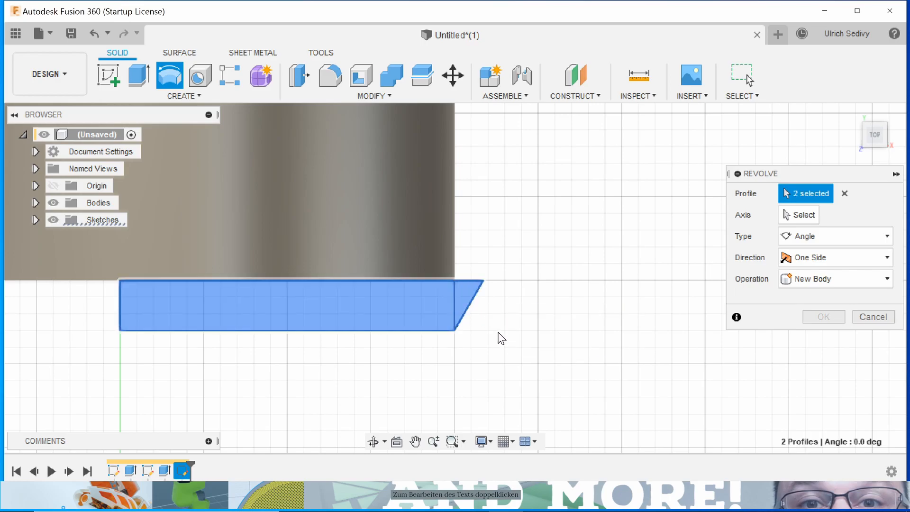
{"action": "middle_click_drag", "start_coordinate": [496, 335], "coordinate": [559, 295], "text": "shift"}
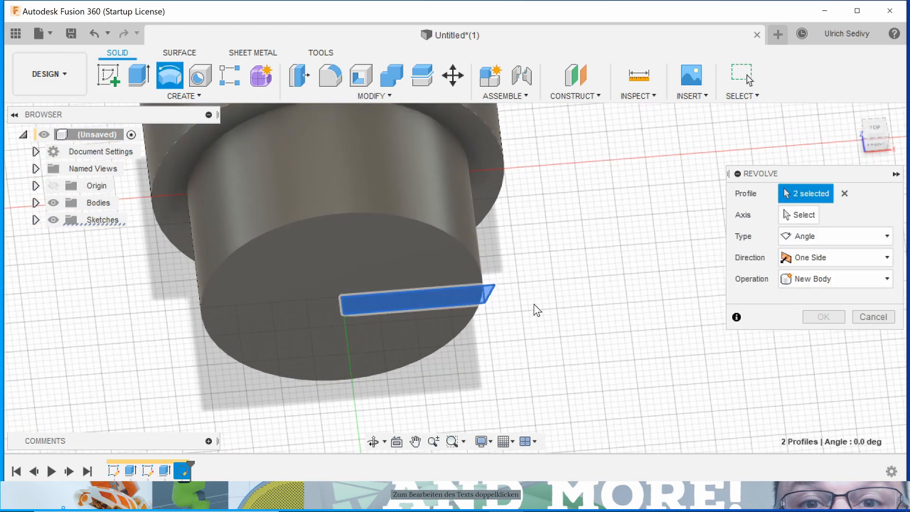
{"action": "left_click", "coordinate": [806, 215]}
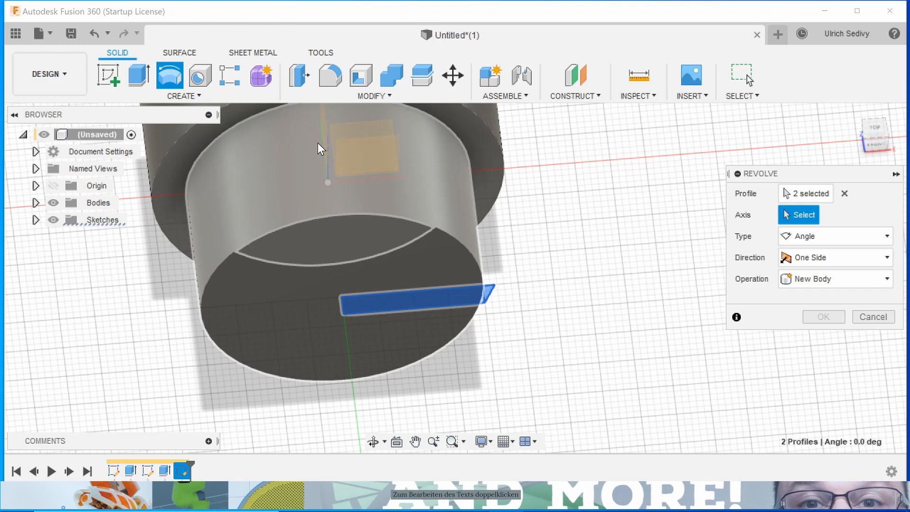
{"action": "middle_click_drag", "start_coordinate": [325, 141], "coordinate": [444, 252], "text": "shift"}
{"action": "scroll", "coordinate": [437, 232], "scroll_direction": "down", "scroll_amount": 10}
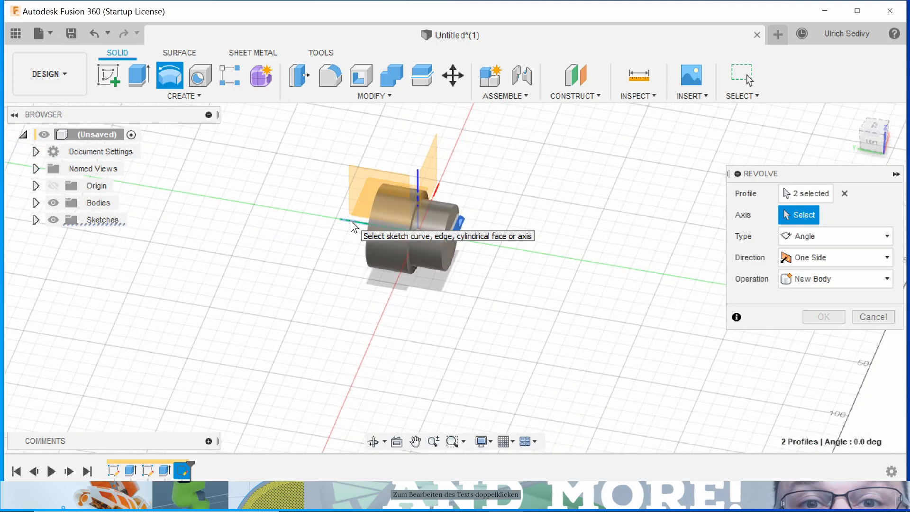
{"action": "left_click", "coordinate": [351, 220]}
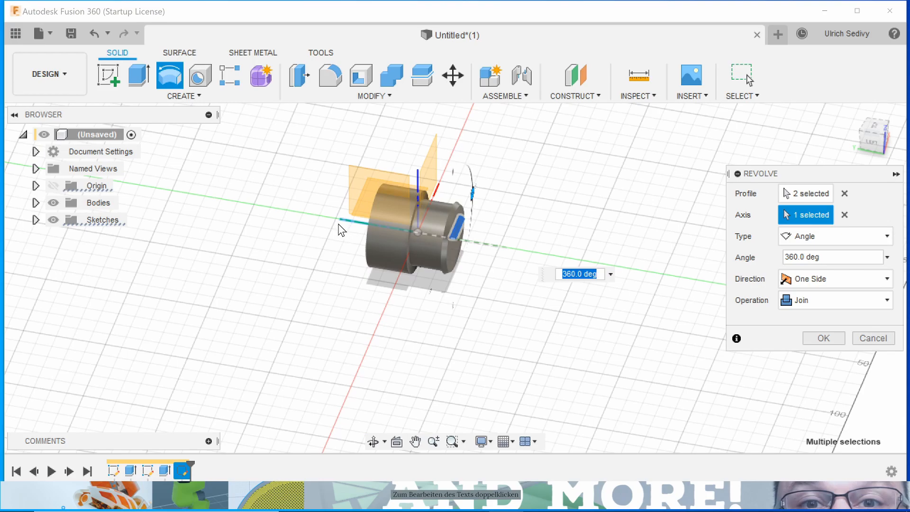
{"action": "scroll", "coordinate": [420, 203], "scroll_direction": "up", "scroll_amount": 3}
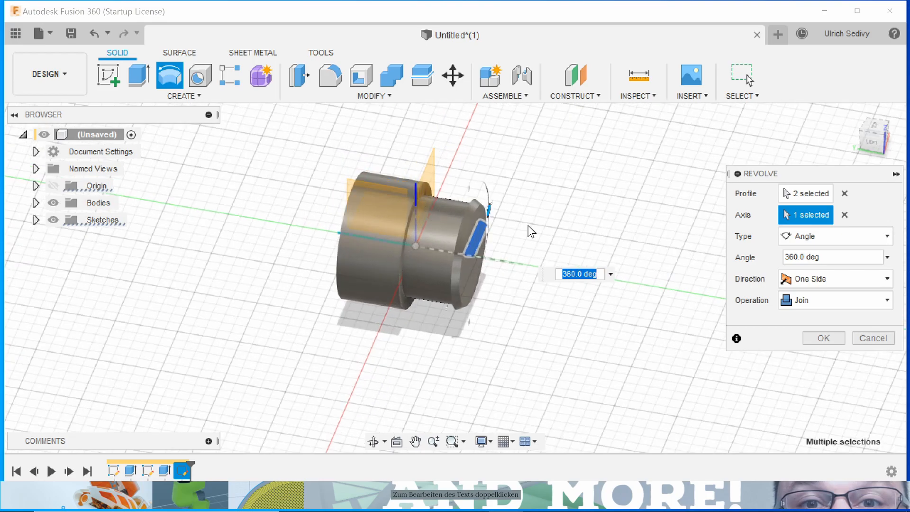
{"action": "scroll", "coordinate": [587, 227], "scroll_direction": "up", "scroll_amount": 3}
{"action": "middle_click_drag", "start_coordinate": [599, 206], "coordinate": [520, 162], "text": "shift"}
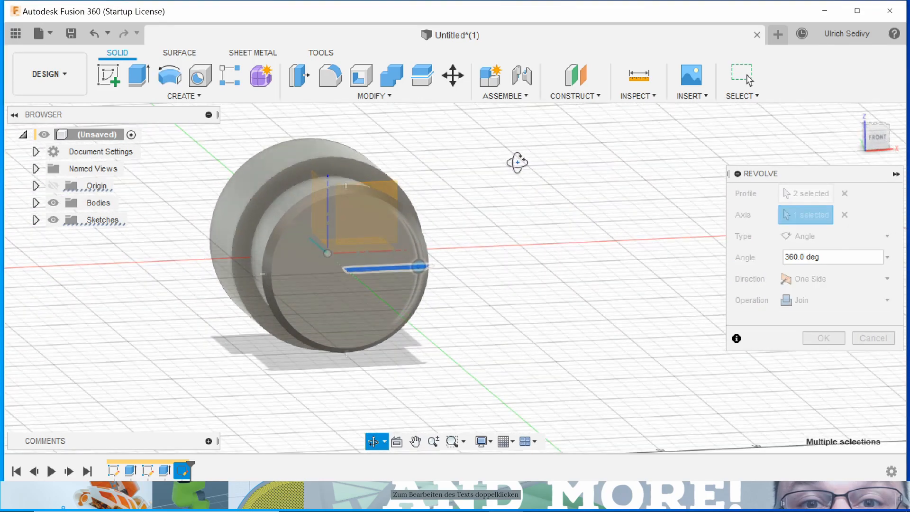
{"action": "middle_click_drag", "start_coordinate": [498, 292], "coordinate": [612, 328], "text": "shift"}
{"action": "scroll", "coordinate": [470, 273], "scroll_direction": "up", "scroll_amount": 5}
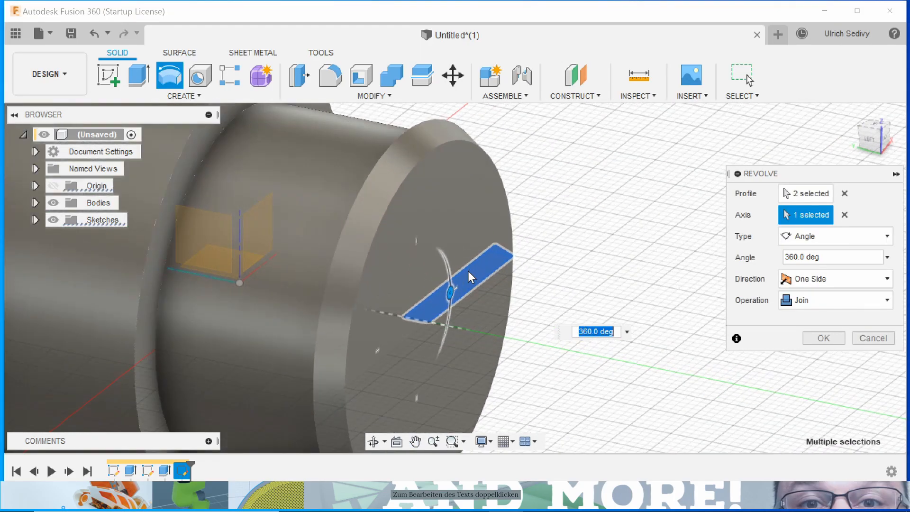
{"action": "middle_click_drag", "start_coordinate": [596, 282], "coordinate": [595, 239], "text": "shift"}
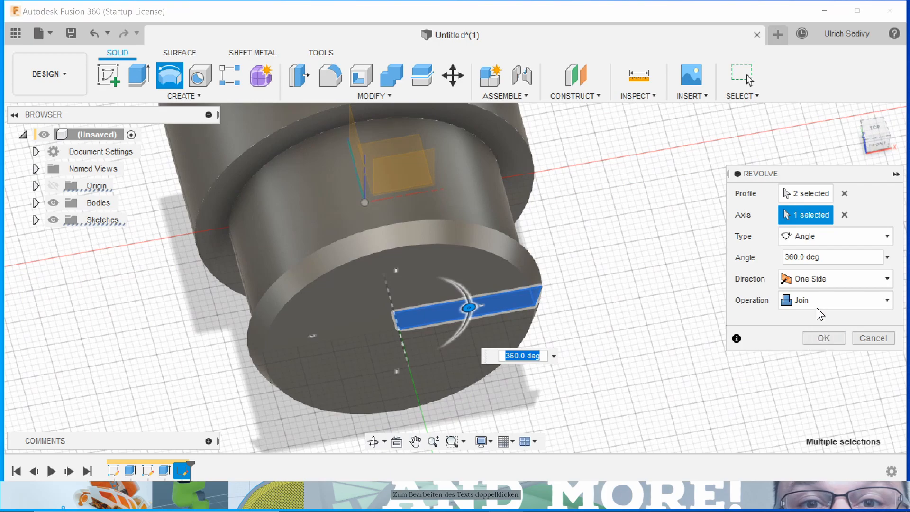
{"action": "left_click", "coordinate": [822, 338]}
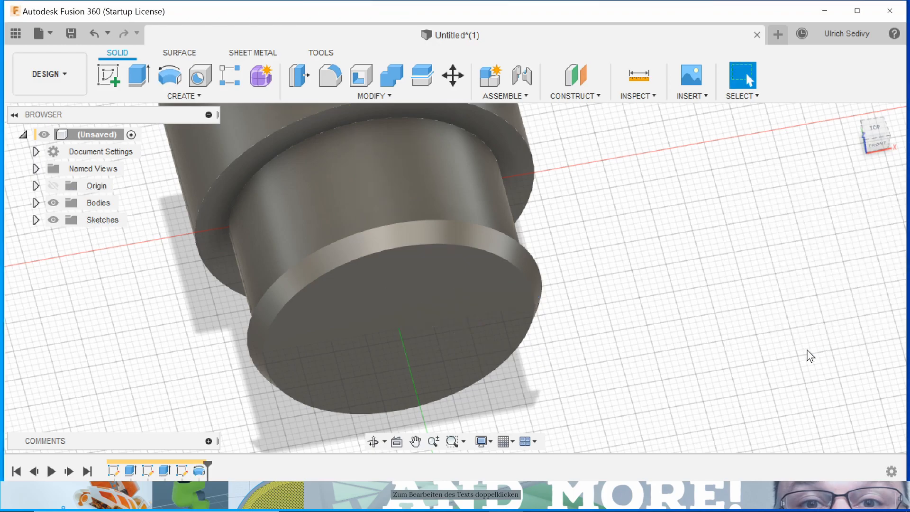
Step: Start a sketch on the flat outer face of the chamfered end section
{"action": "scroll", "coordinate": [669, 356], "scroll_direction": "down", "scroll_amount": 3}
{"action": "middle_click_drag", "start_coordinate": [662, 357], "coordinate": [730, 279], "text": "shift"}
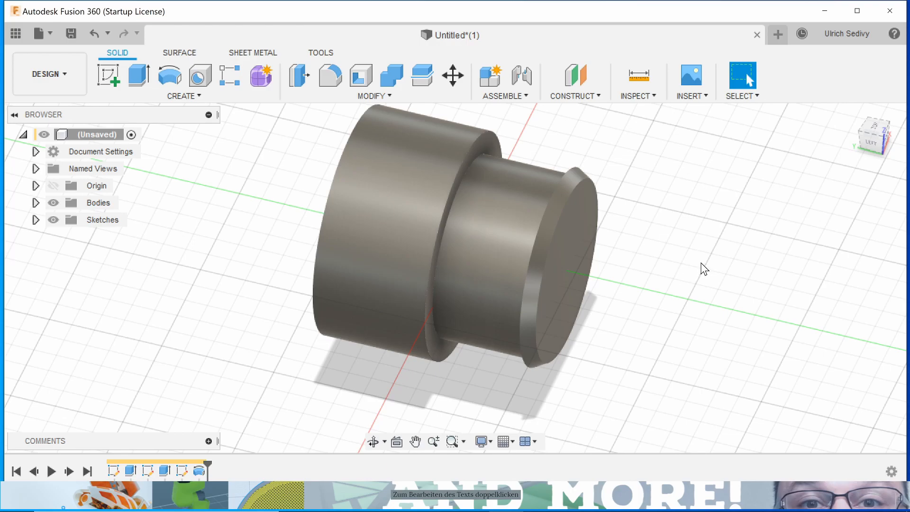
{"action": "middle_click_drag", "start_coordinate": [705, 265], "coordinate": [650, 242], "text": "shift"}
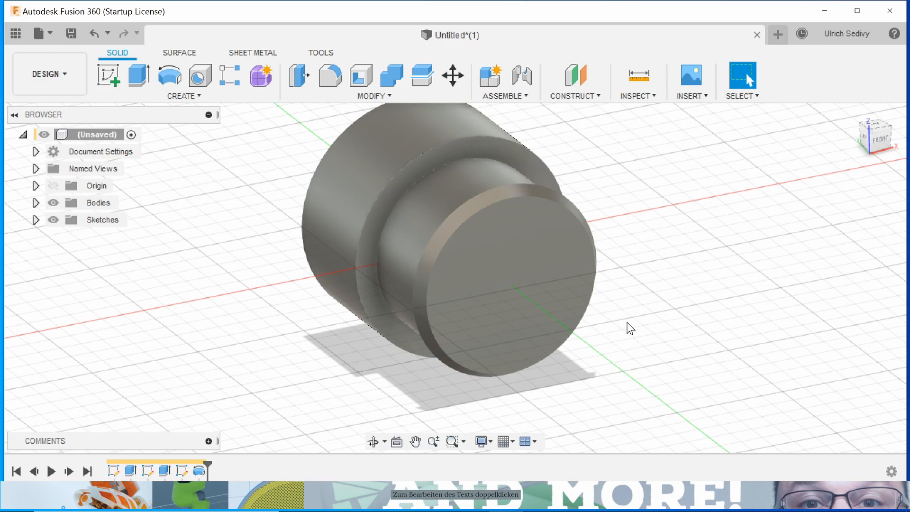
{"action": "left_click", "coordinate": [107, 75]}
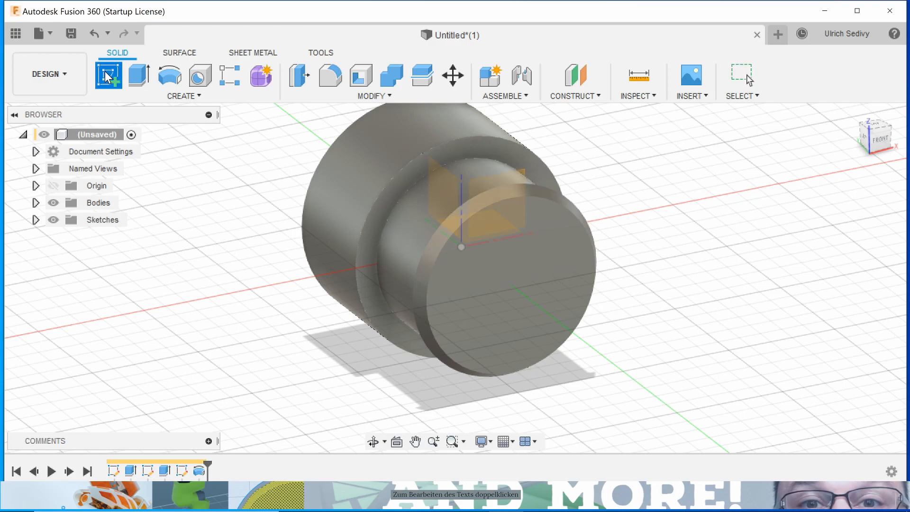
{"action": "left_click", "coordinate": [539, 288]}
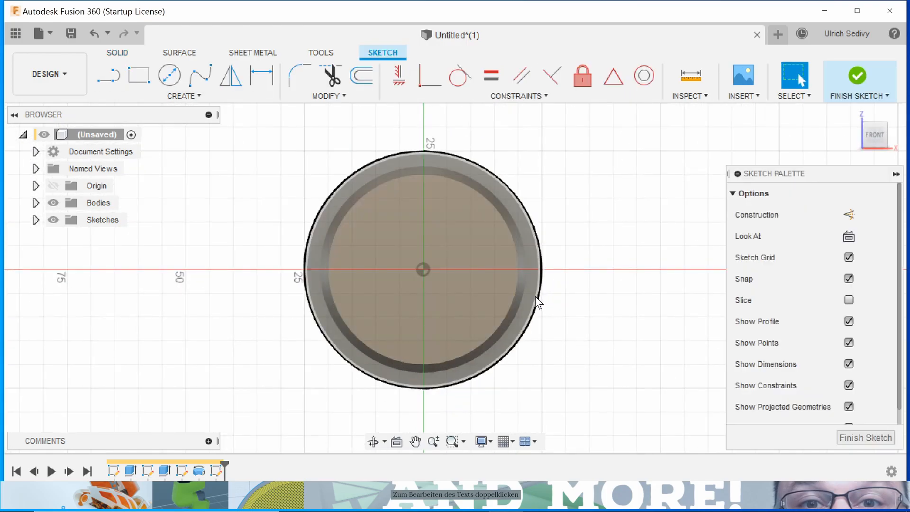
{"action": "scroll", "coordinate": [401, 227], "scroll_direction": "up", "scroll_amount": 3}
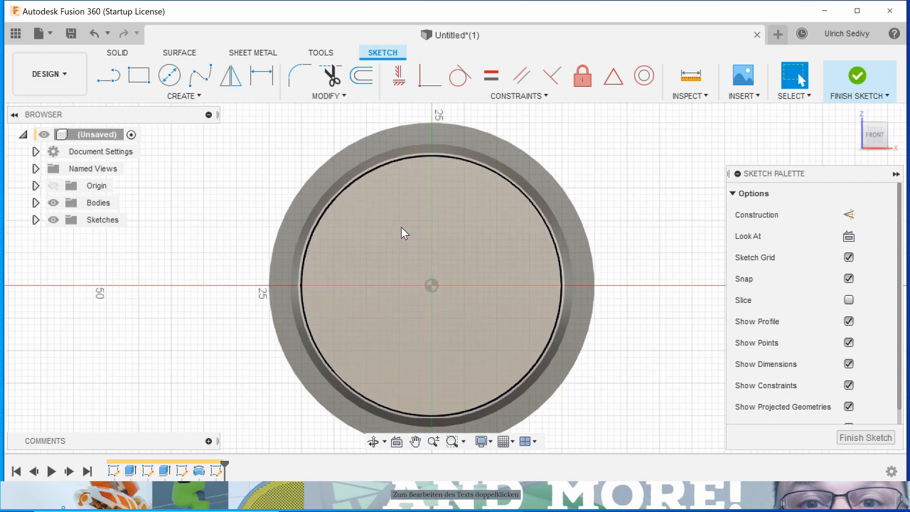
{"action": "left_click", "coordinate": [143, 74]}
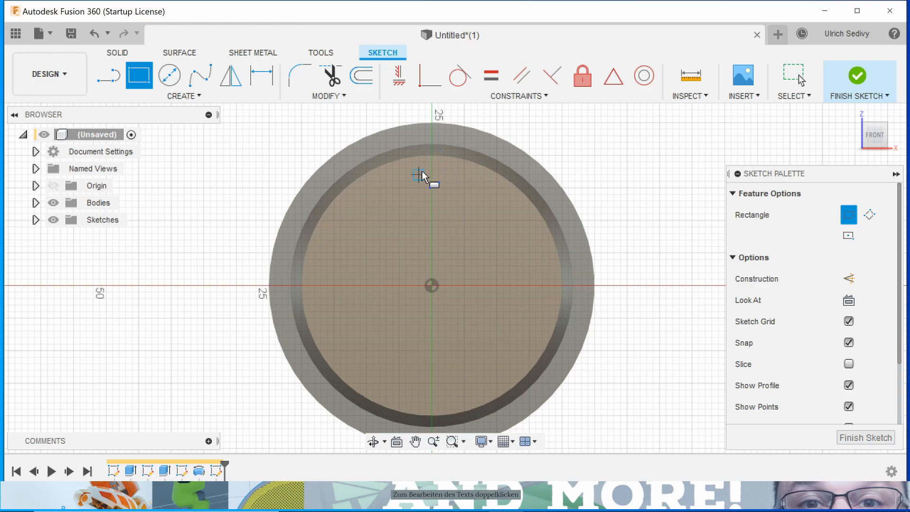
{"action": "scroll", "coordinate": [424, 223], "scroll_direction": "down", "scroll_amount": 1}
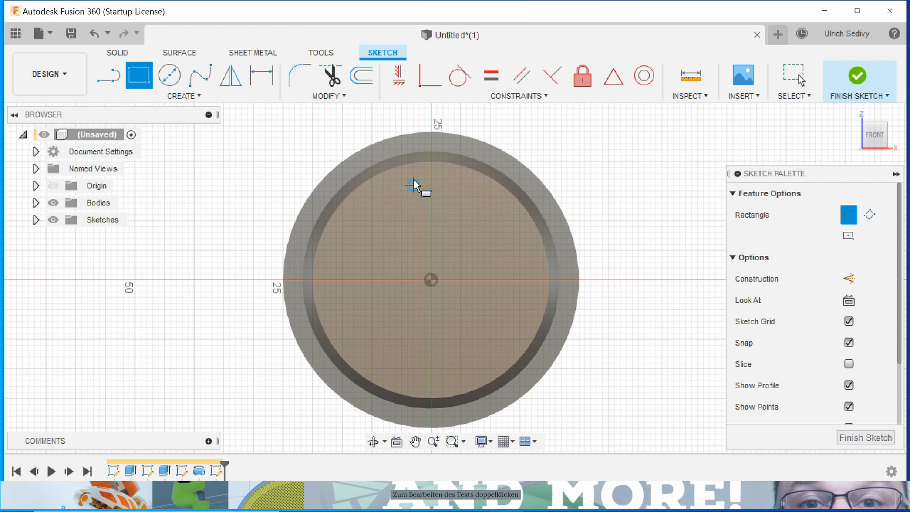
{"action": "scroll", "coordinate": [433, 155], "scroll_direction": "up", "scroll_amount": 3}
{"action": "left_click", "coordinate": [419, 142]}
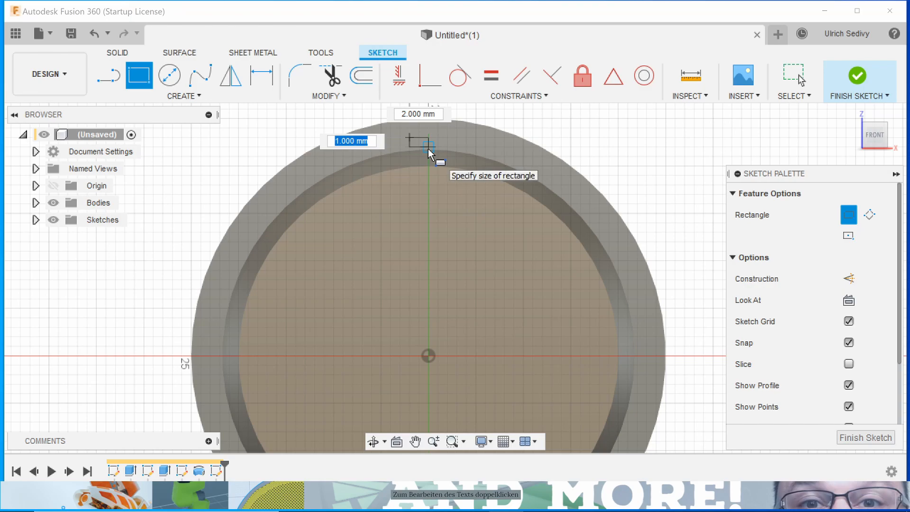
{"action": "left_click", "coordinate": [428, 150]}
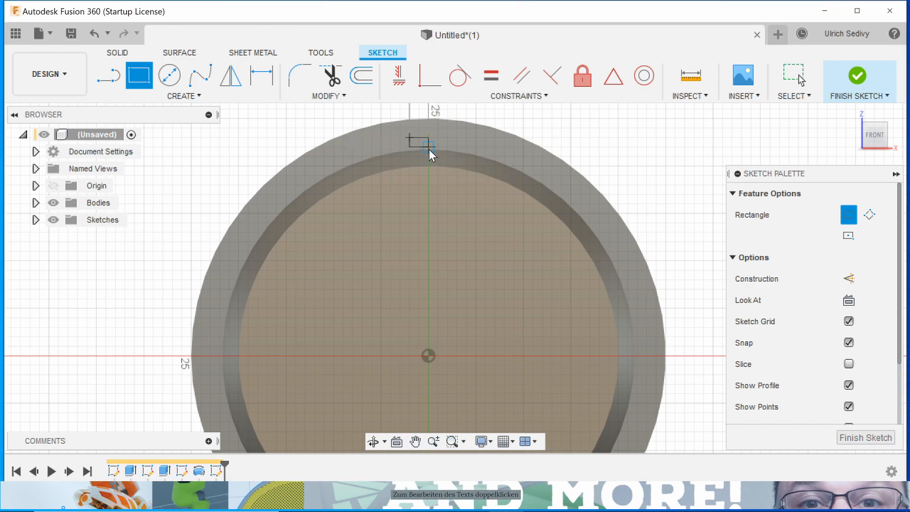
{"action": "key", "text": "ctrl+z"}
Step: Sketch a vertical rectangle 2 mm wide, centred on the vertical axis and reaching past the end section's edge at both ends
{"action": "left_click", "coordinate": [146, 76]}
{"action": "left_click", "coordinate": [418, 147]}
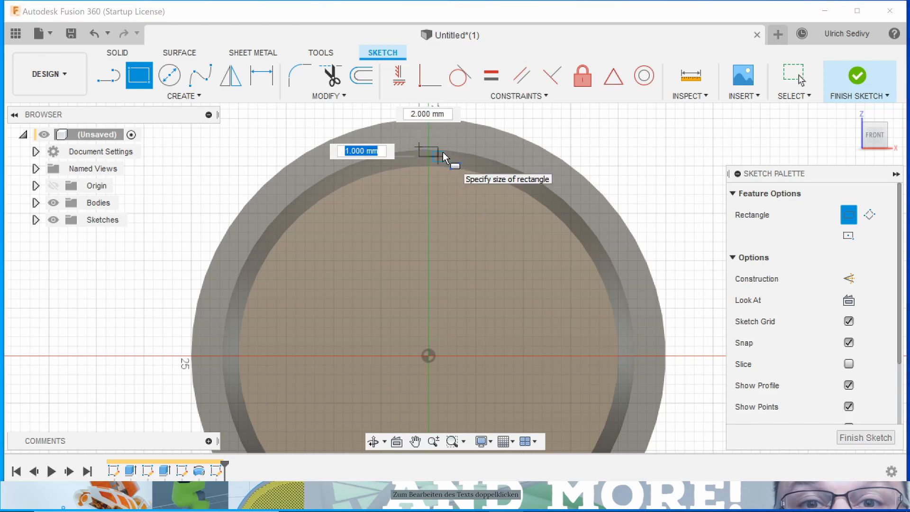
{"action": "middle_click_drag", "start_coordinate": [422, 275], "coordinate": [446, 123]}
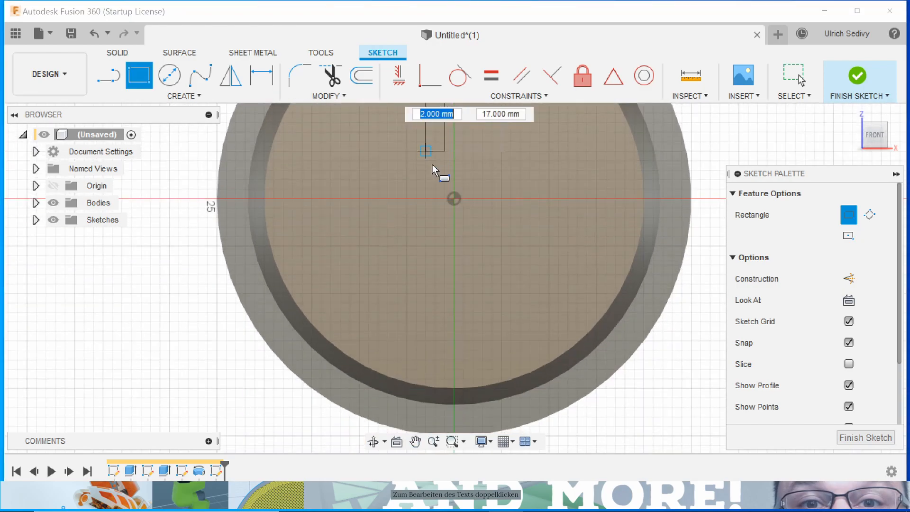
{"action": "left_click", "coordinate": [468, 412]}
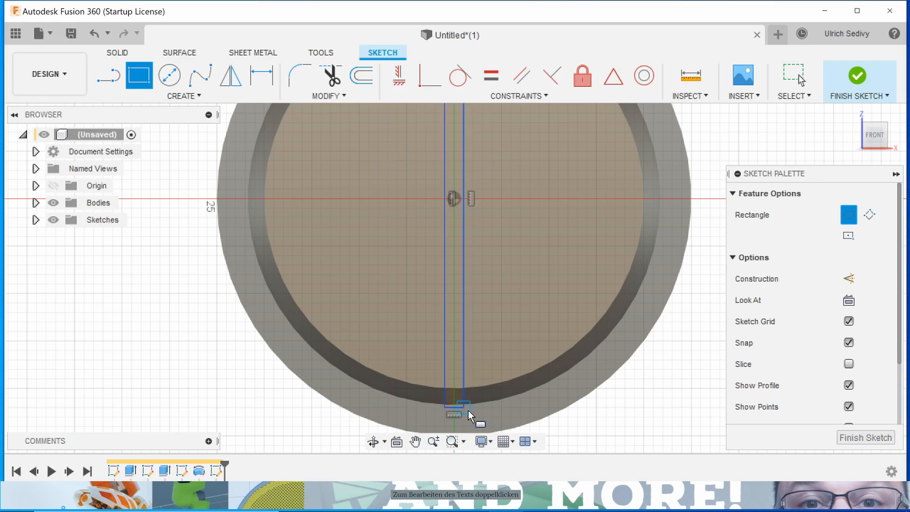
Step: Sketch a horizontal rectangle 46 mm long and 2 mm high, centred on the horizontal axis and crossing the vertical rectangle
{"action": "scroll", "coordinate": [468, 411], "scroll_direction": "down", "scroll_amount": 3}
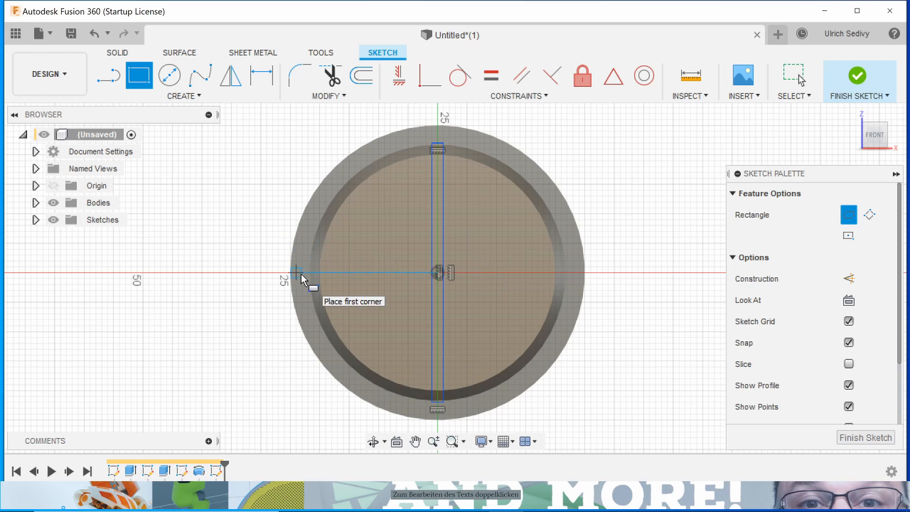
{"action": "scroll", "coordinate": [303, 277], "scroll_direction": "up", "scroll_amount": 3}
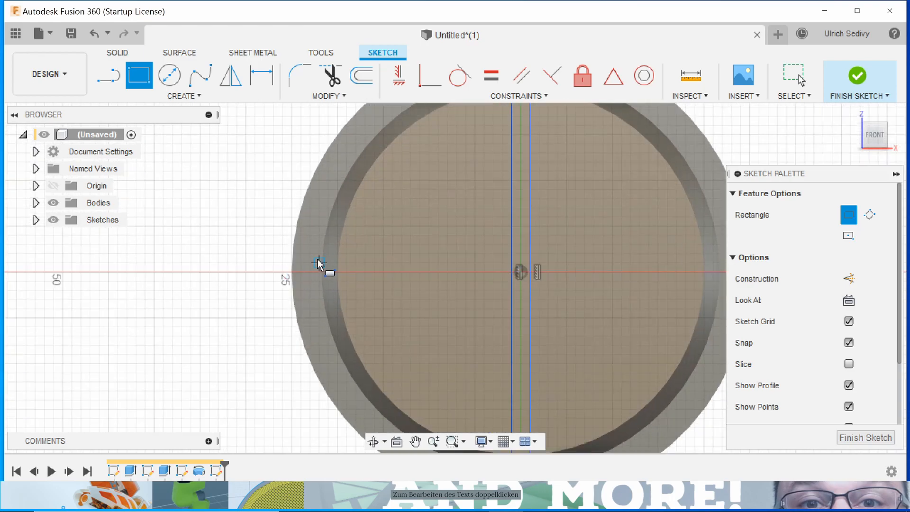
{"action": "left_click", "coordinate": [310, 262]}
{"action": "left_click", "coordinate": [638, 327]}
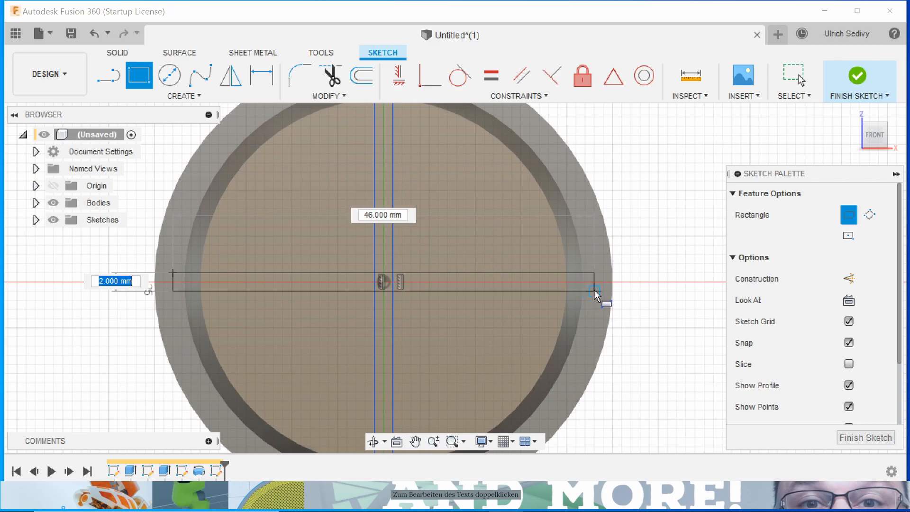
{"action": "left_click", "coordinate": [591, 291]}
{"action": "key", "text": "Escape"}
{"action": "mouse_move", "coordinate": [558, 335]}
{"action": "middle_mouse_down"}
{"action": "mouse_move", "coordinate": [575, 238]}
{"action": "mouse_move", "coordinate": [584, 386]}
{"action": "mouse_move", "coordinate": [572, 351]}
{"action": "middle_mouse_up"}
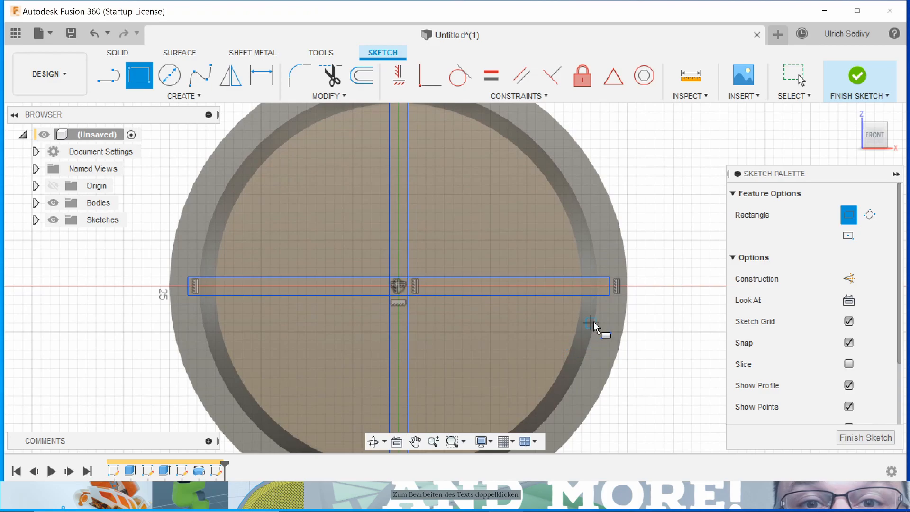
Step: Dimension the horizontal rectangle's length along its long edge, placing the dimension below the rectangle
{"action": "key", "text": "Escape"}
{"action": "left_click", "coordinate": [550, 338]}
{"action": "mouse_move", "coordinate": [565, 315]}
{"action": "middle_mouse_down"}
{"action": "mouse_move", "coordinate": [597, 308]}
{"action": "mouse_move", "coordinate": [599, 221]}
{"action": "middle_mouse_up"}
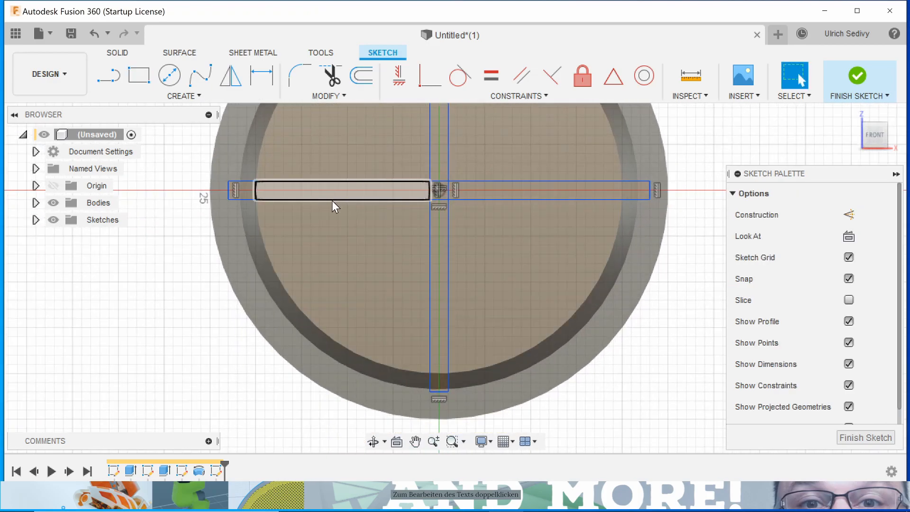
{"action": "mouse_move", "coordinate": [219, 230]}
{"action": "middle_mouse_down"}
{"action": "mouse_move", "coordinate": [152, 266]}
{"action": "mouse_move", "coordinate": [149, 292]}
{"action": "middle_mouse_up"}
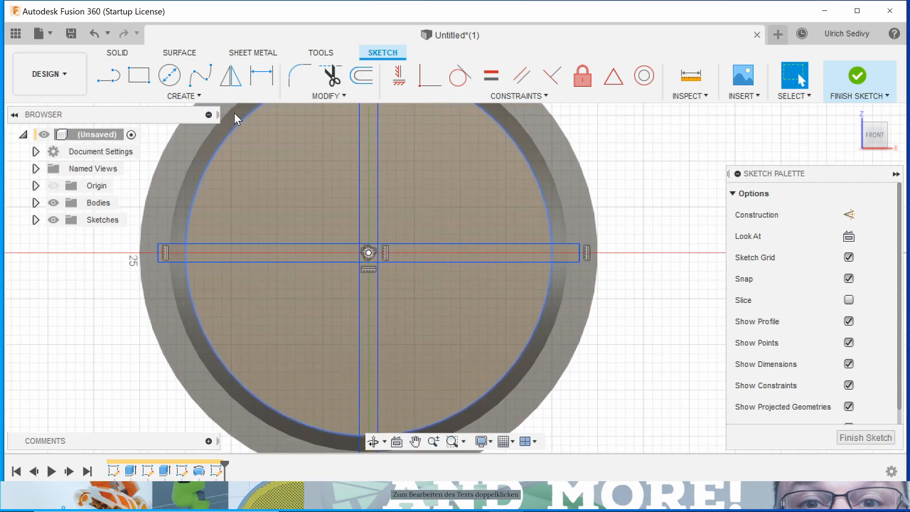
{"action": "left_click", "coordinate": [262, 75]}
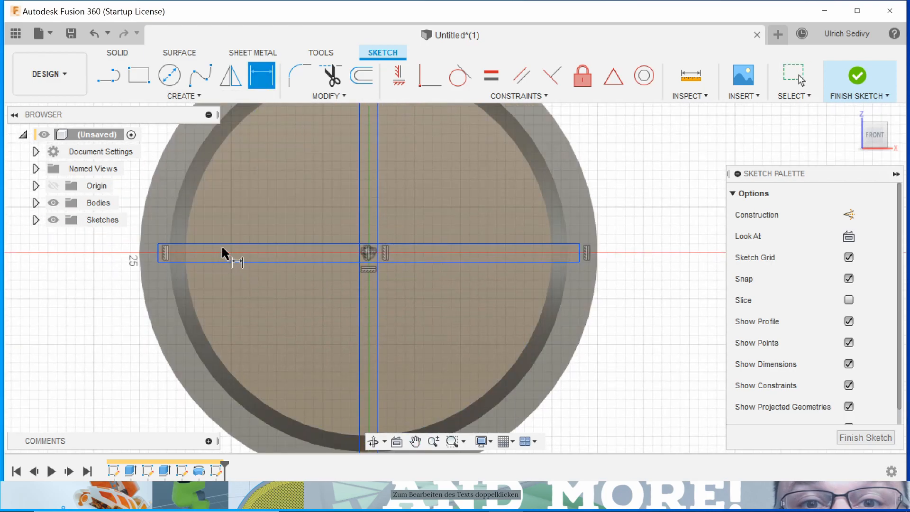
{"action": "left_click", "coordinate": [228, 246]}
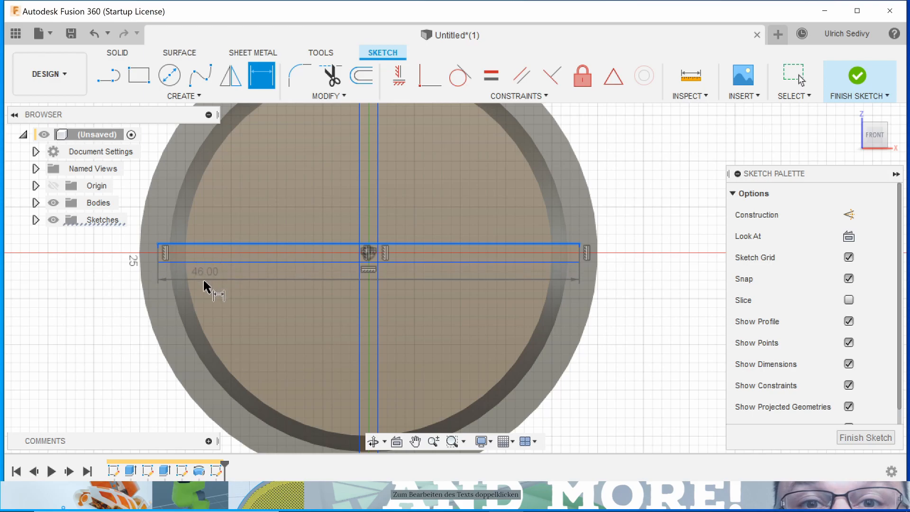
{"action": "left_click", "coordinate": [204, 298]}
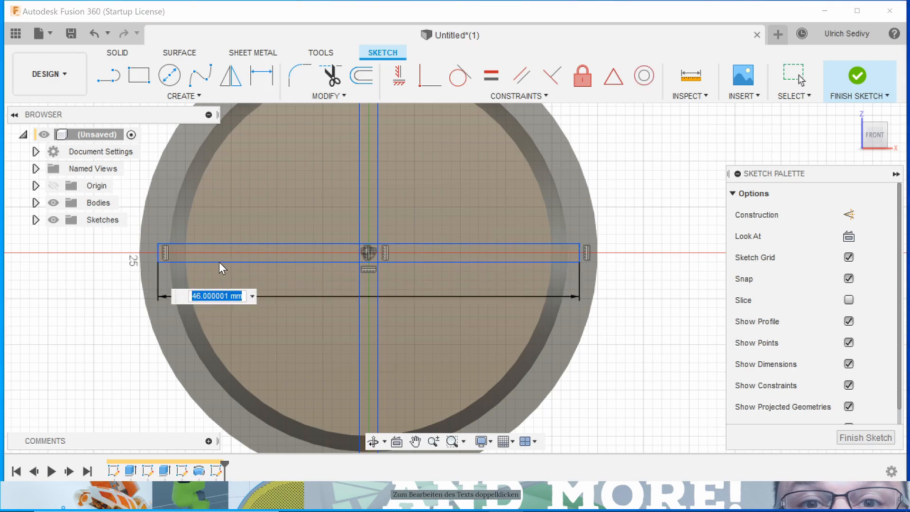
{"action": "key", "text": "Return"}
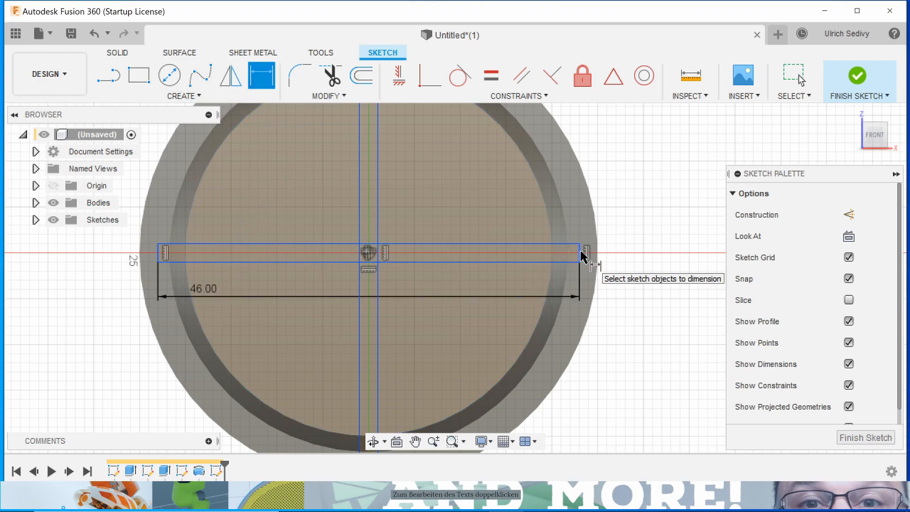
Step: Dimension the horizontal rectangle's height at its right-hand short edge, placing the dimension outside the end face
{"action": "left_click", "coordinate": [582, 256]}
{"action": "left_click", "coordinate": [642, 261]}
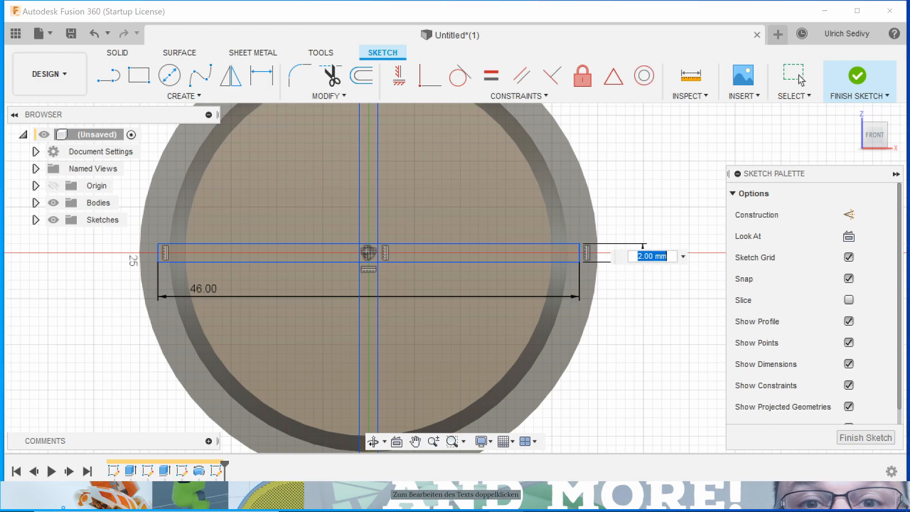
{"action": "middle_click_drag", "start_coordinate": [595, 337], "coordinate": [603, 260]}
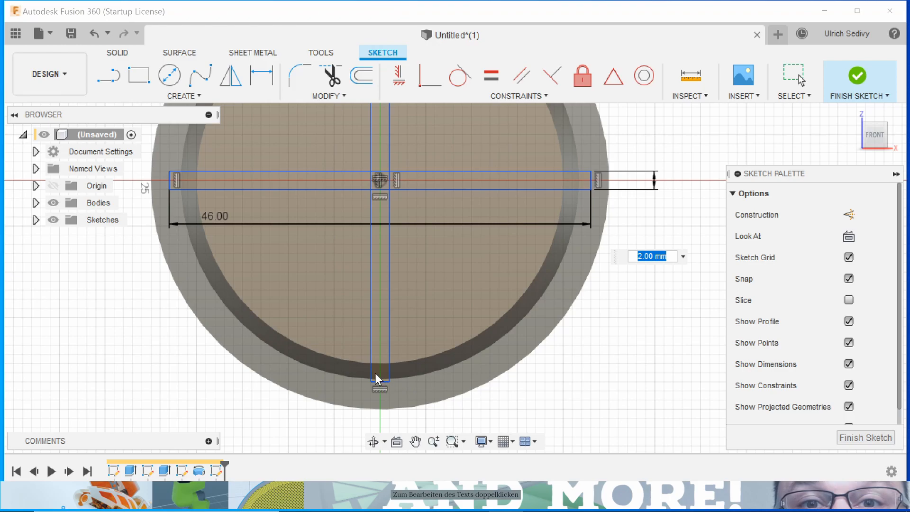
{"action": "key", "text": "Return"}
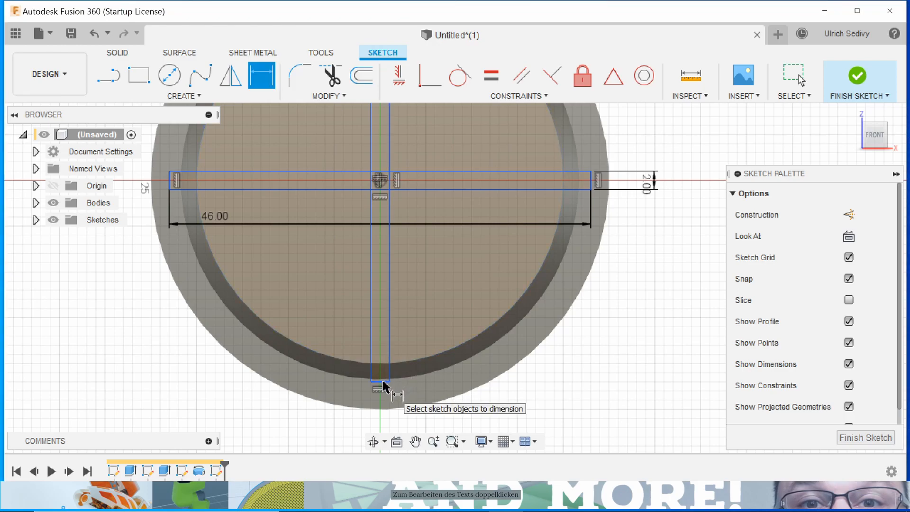
Step: Dimension the vertical rectangle's width at its lower short edge, placing the dimension below the end face
{"action": "left_click", "coordinate": [383, 381]}
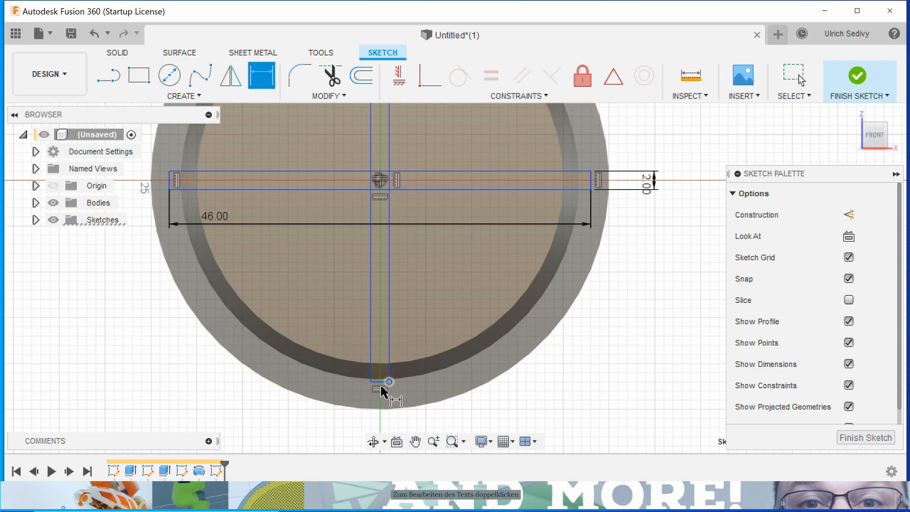
{"action": "left_click", "coordinate": [378, 382]}
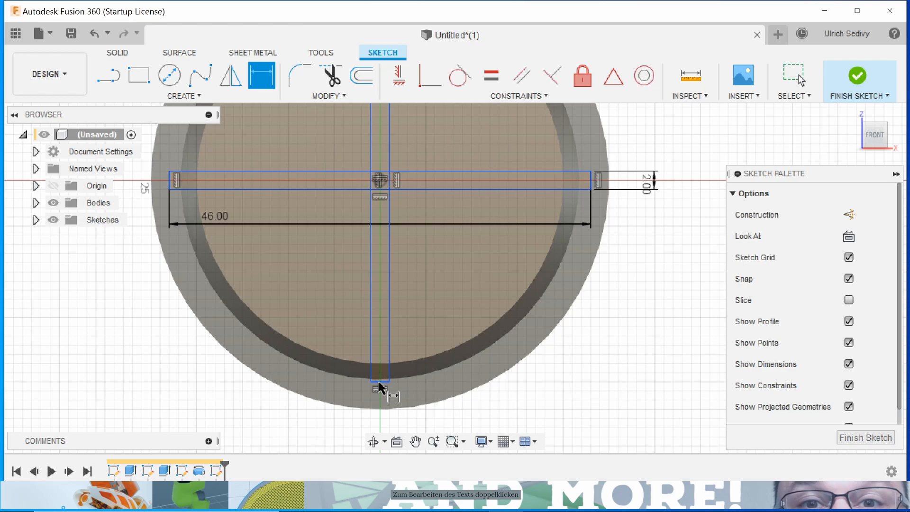
{"action": "scroll", "coordinate": [379, 388], "scroll_direction": "up", "scroll_amount": 2}
{"action": "key", "text": "Escape"}
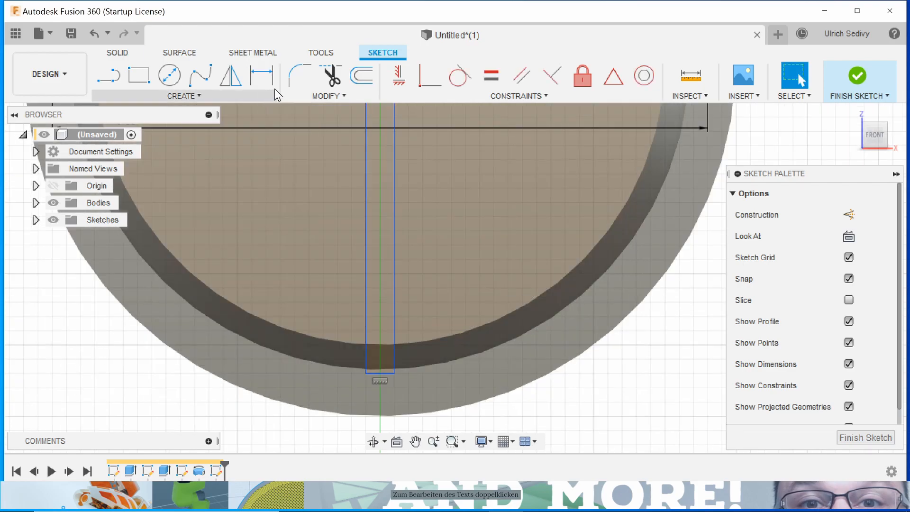
{"action": "left_click", "coordinate": [262, 75]}
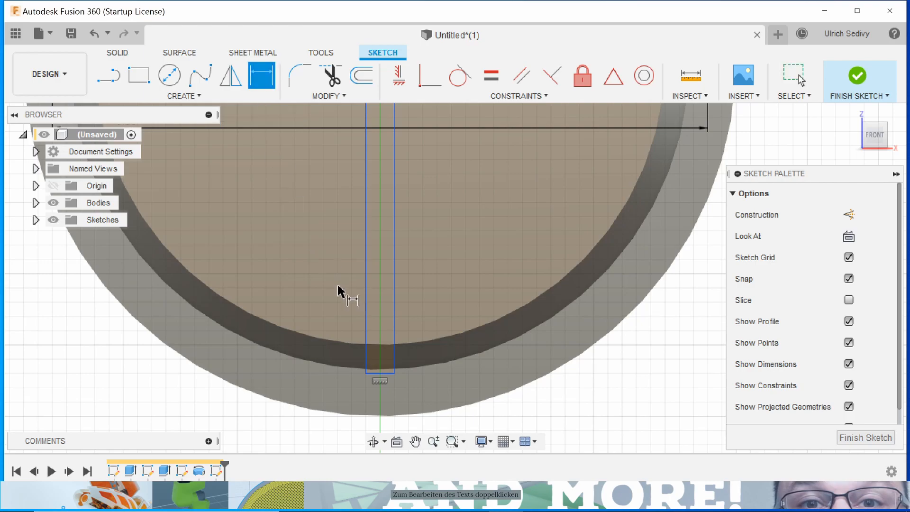
{"action": "left_click", "coordinate": [373, 374]}
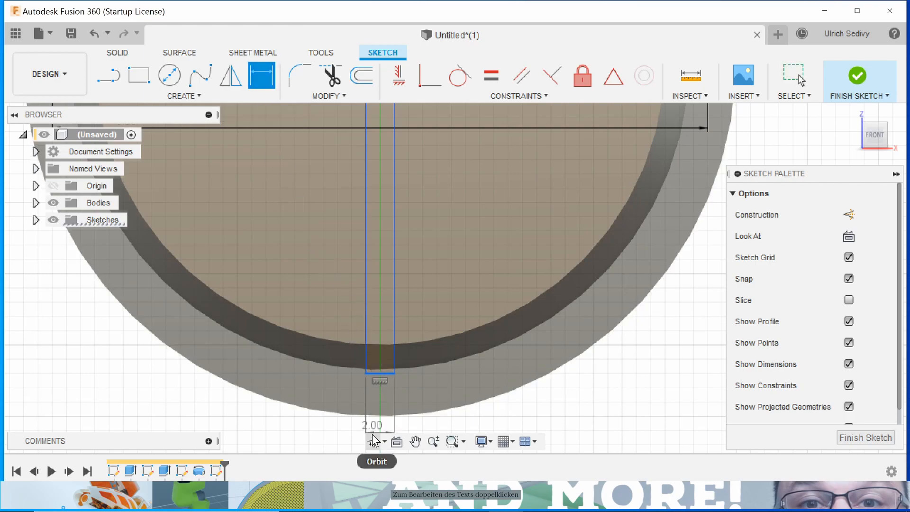
{"action": "left_click", "coordinate": [374, 428]}
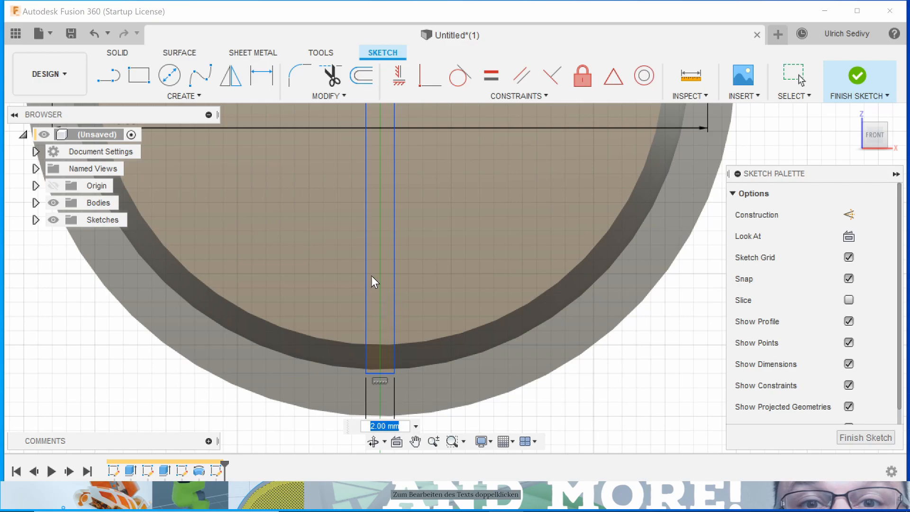
Step: Dimension the vertical rectangle's length along its long edge, placing the dimension to the right of the end face
{"action": "left_click", "coordinate": [261, 75]}
{"action": "left_click", "coordinate": [396, 237]}
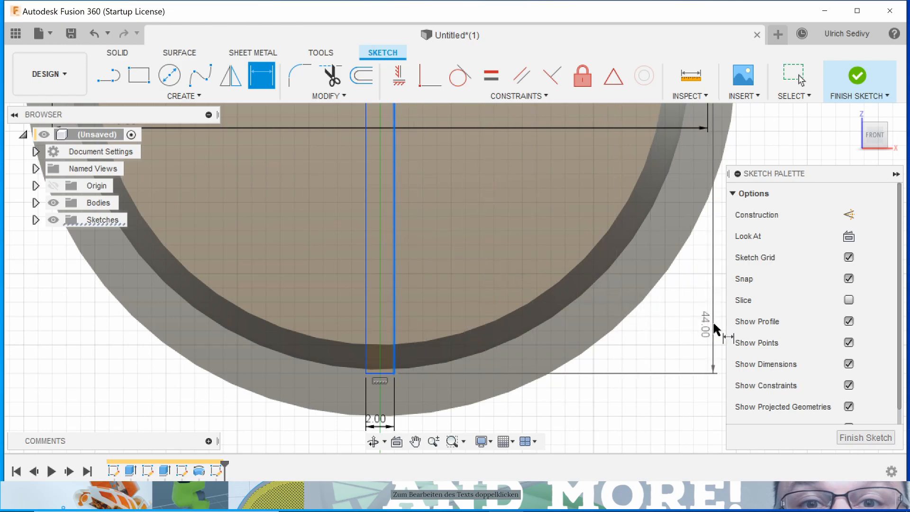
{"action": "scroll", "coordinate": [720, 329], "scroll_direction": "down", "scroll_amount": 3}
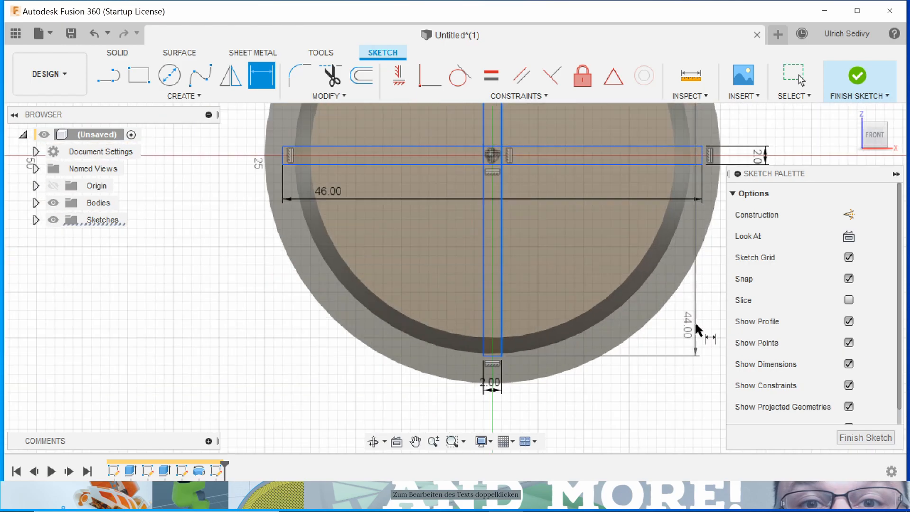
{"action": "middle_click_drag", "start_coordinate": [719, 312], "coordinate": [571, 324]}
{"action": "left_click", "coordinate": [586, 312]}
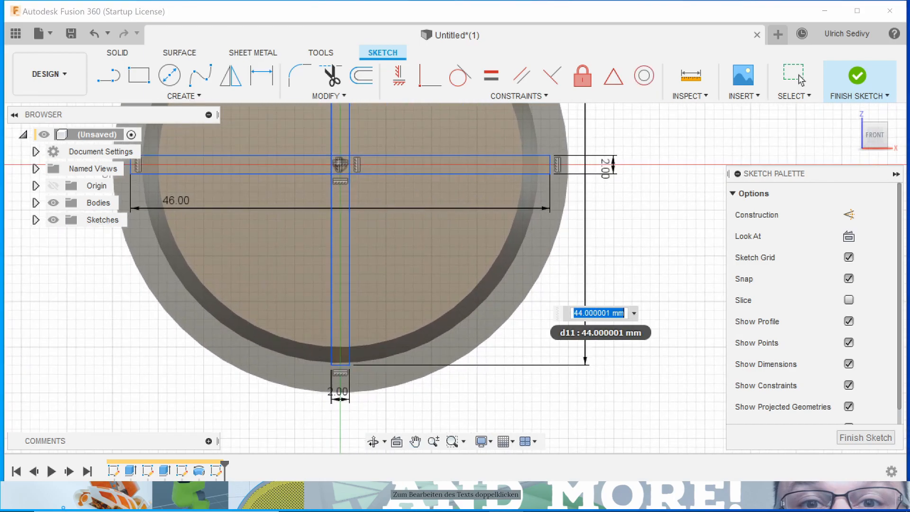
{"action": "key", "text": "Return"}
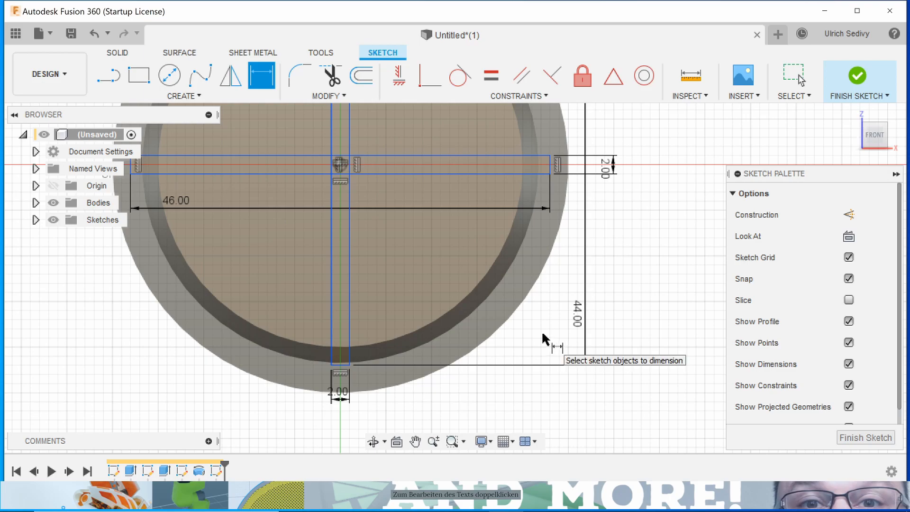
{"action": "key", "text": "Escape"}
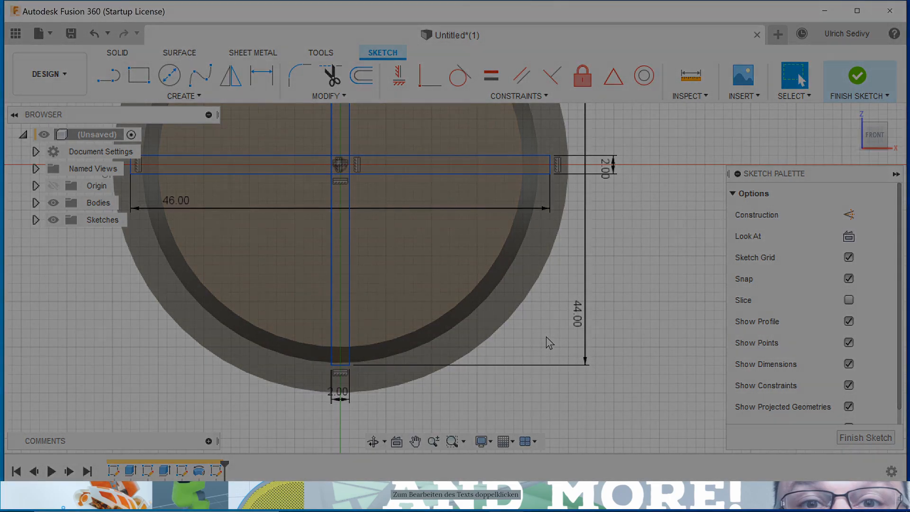
Step: Examine the dimensioned crossed rectangles on the end face, both at an angle and from the front
{"action": "mouse_move", "coordinate": [546, 337]}
{"action": "middle_mouse_down"}
{"action": "mouse_move", "coordinate": [585, 368]}
{"action": "mouse_move", "coordinate": [647, 459]}
{"action": "middle_mouse_up"}
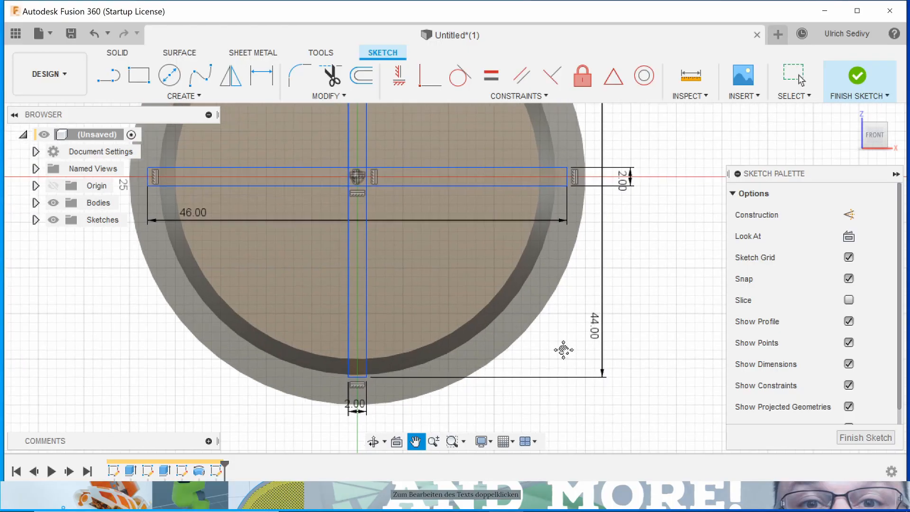
{"action": "mouse_move", "coordinate": [563, 350]}
{"action": "middle_mouse_down"}
{"action": "mouse_move", "coordinate": [650, 467]}
{"action": "mouse_move", "coordinate": [638, 360]}
{"action": "mouse_move", "coordinate": [610, 357]}
{"action": "mouse_move", "coordinate": [522, 373]}
{"action": "mouse_move", "coordinate": [545, 464]}
{"action": "mouse_move", "coordinate": [627, 504]}
{"action": "mouse_move", "coordinate": [674, 452]}
{"action": "mouse_move", "coordinate": [650, 409]}
{"action": "middle_mouse_up"}
{"action": "key", "text": "Escape"}
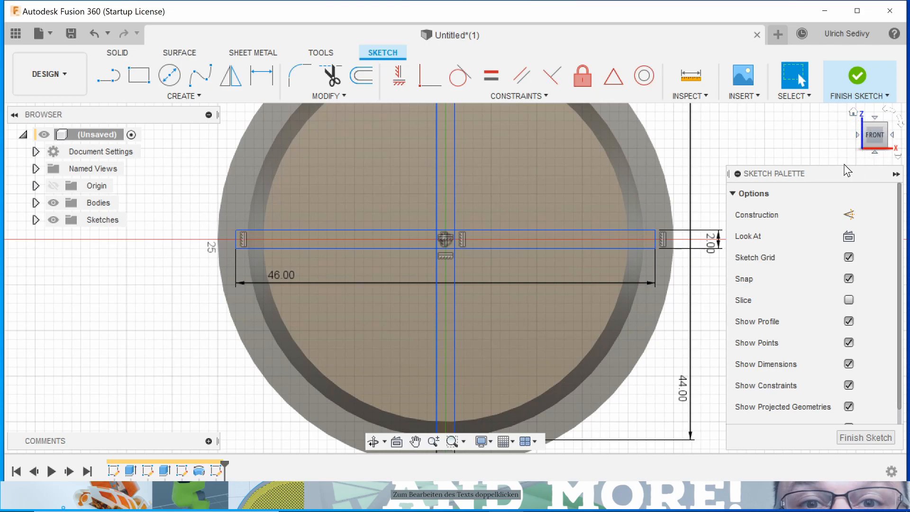
{"action": "mouse_move", "coordinate": [717, 135]}
{"action": "middle_mouse_down"}
{"action": "mouse_move", "coordinate": [691, 193]}
{"action": "mouse_move", "coordinate": [709, 179]}
{"action": "mouse_move", "coordinate": [707, 118]}
{"action": "mouse_move", "coordinate": [707, 145]}
{"action": "middle_mouse_up"}
{"action": "key", "text": "Escape"}
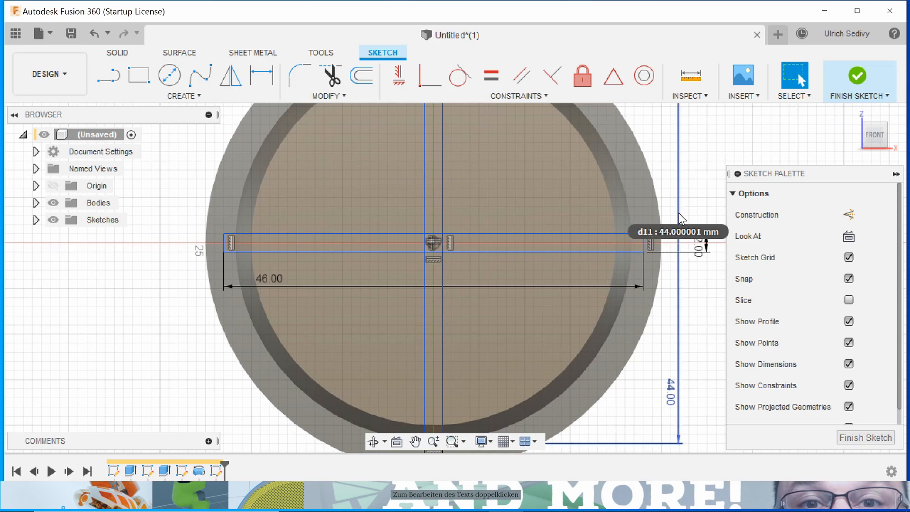
{"action": "mouse_move", "coordinate": [685, 206]}
{"action": "middle_mouse_down", "text": "shift"}
{"action": "mouse_move", "coordinate": [705, 161]}
{"action": "mouse_move", "coordinate": [689, 182]}
{"action": "mouse_move", "coordinate": [727, 203]}
{"action": "mouse_move", "coordinate": [756, 170]}
{"action": "mouse_move", "coordinate": [735, 143]}
{"action": "mouse_move", "coordinate": [729, 198]}
{"action": "mouse_move", "coordinate": [739, 162]}
{"action": "mouse_move", "coordinate": [777, 166]}
{"action": "mouse_move", "coordinate": [773, 185]}
{"action": "mouse_move", "coordinate": [716, 203]}
{"action": "mouse_move", "coordinate": [756, 209]}
{"action": "mouse_move", "coordinate": [620, 187]}
{"action": "mouse_move", "coordinate": [644, 162]}
{"action": "mouse_move", "coordinate": [710, 160]}
{"action": "mouse_move", "coordinate": [716, 148]}
{"action": "mouse_move", "coordinate": [705, 146]}
{"action": "mouse_move", "coordinate": [753, 171]}
{"action": "mouse_move", "coordinate": [722, 243]}
{"action": "middle_mouse_up", "text": "shift"}
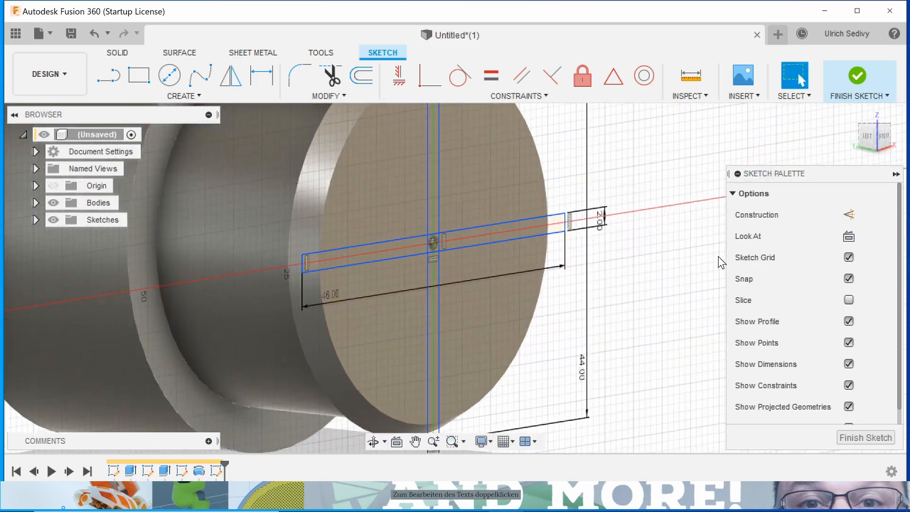
{"action": "scroll", "coordinate": [635, 327], "scroll_direction": "down", "scroll_amount": 5}
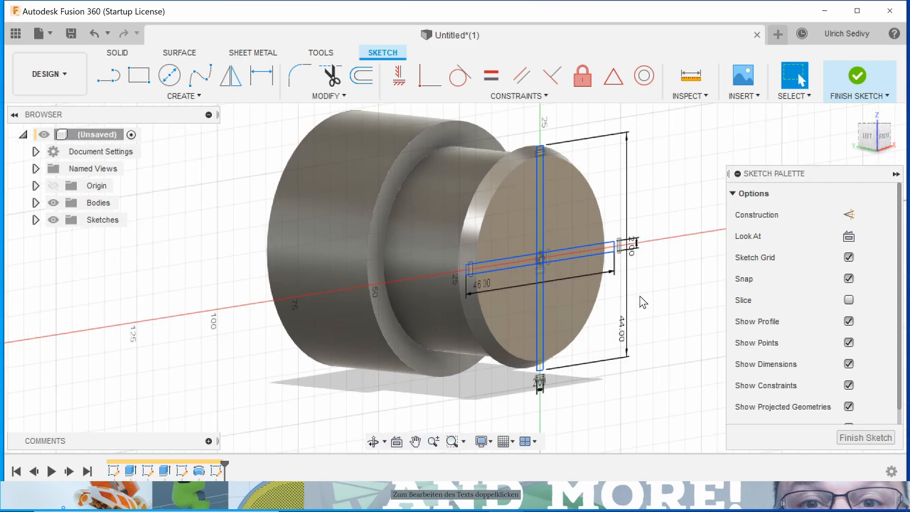
{"action": "left_click", "coordinate": [885, 139]}
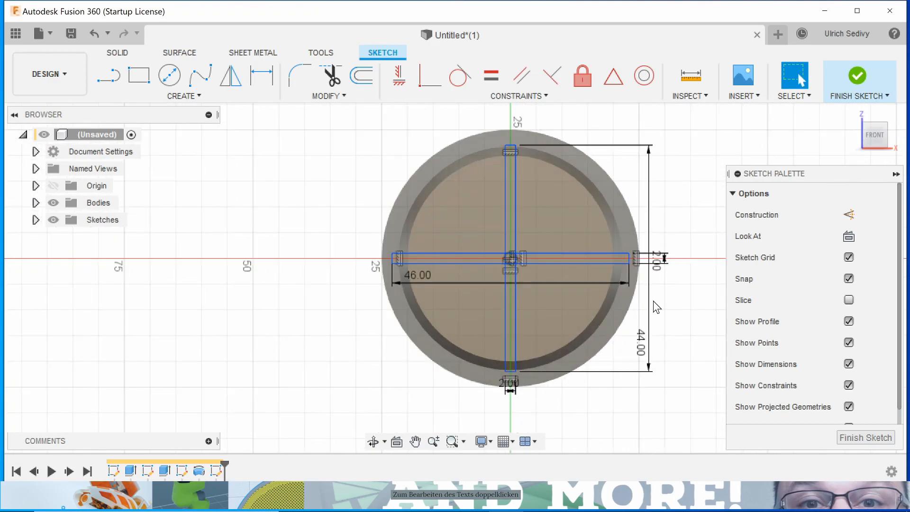
Step: Set the horizontal rectangle's height dimension to 4 mm
{"action": "scroll", "coordinate": [600, 321], "scroll_direction": "up", "scroll_amount": 3}
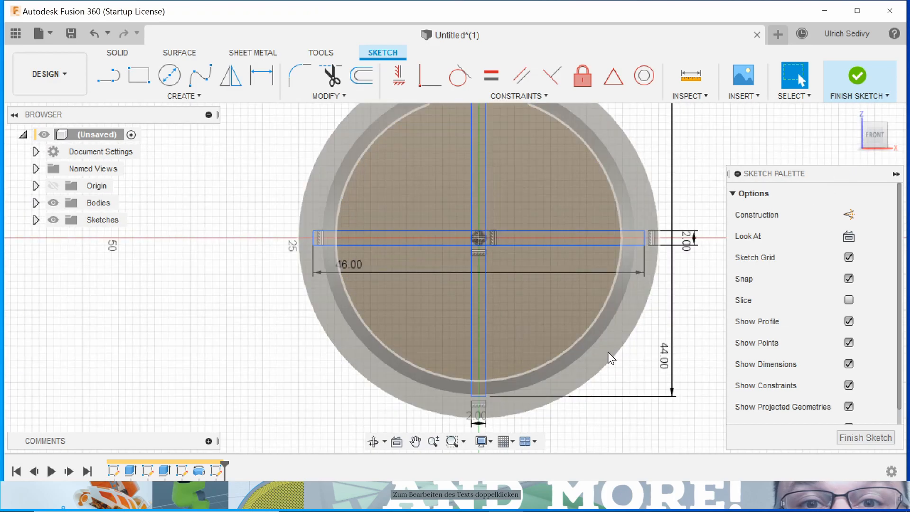
{"action": "mouse_move", "coordinate": [635, 370]}
{"action": "middle_mouse_down"}
{"action": "mouse_move", "coordinate": [628, 413]}
{"action": "mouse_move", "coordinate": [640, 398]}
{"action": "mouse_move", "coordinate": [642, 361]}
{"action": "middle_mouse_up"}
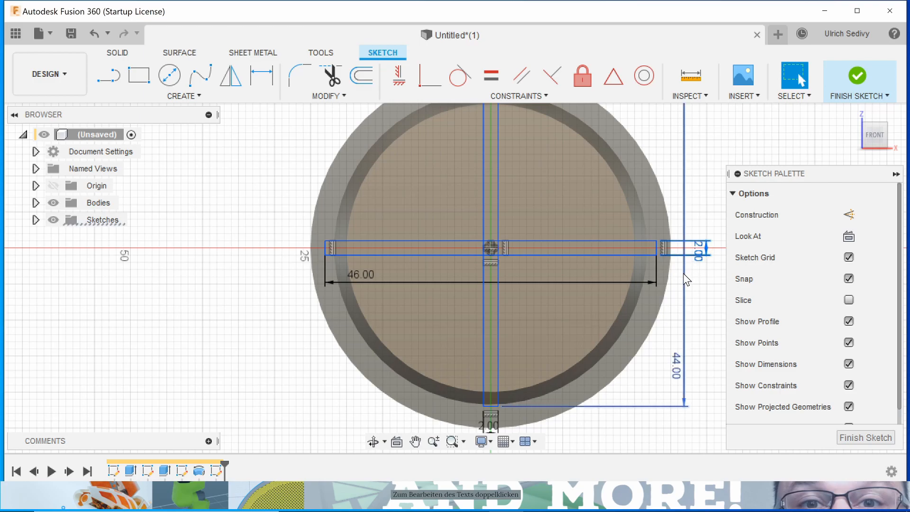
{"action": "scroll", "coordinate": [646, 321], "scroll_direction": "up", "scroll_amount": 3}
{"action": "scroll", "coordinate": [645, 261], "scroll_direction": "up", "scroll_amount": 3}
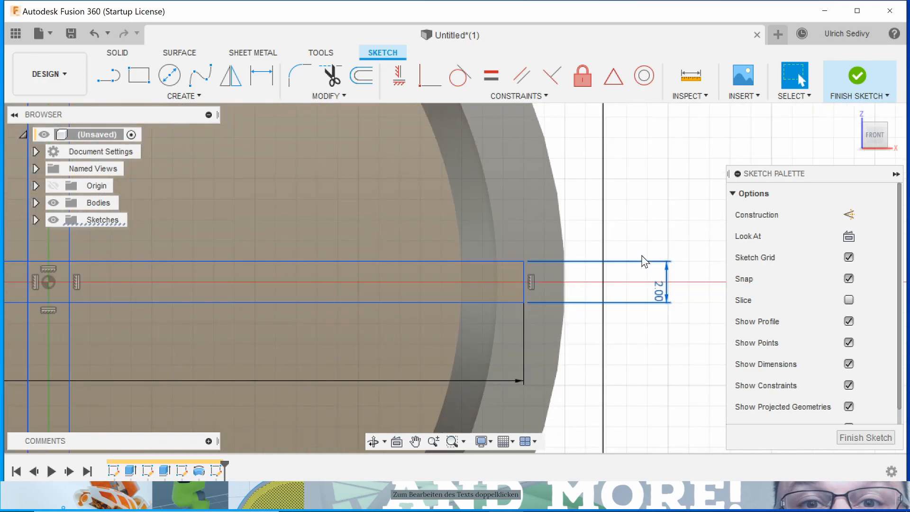
{"action": "double_click", "coordinate": [660, 287]}
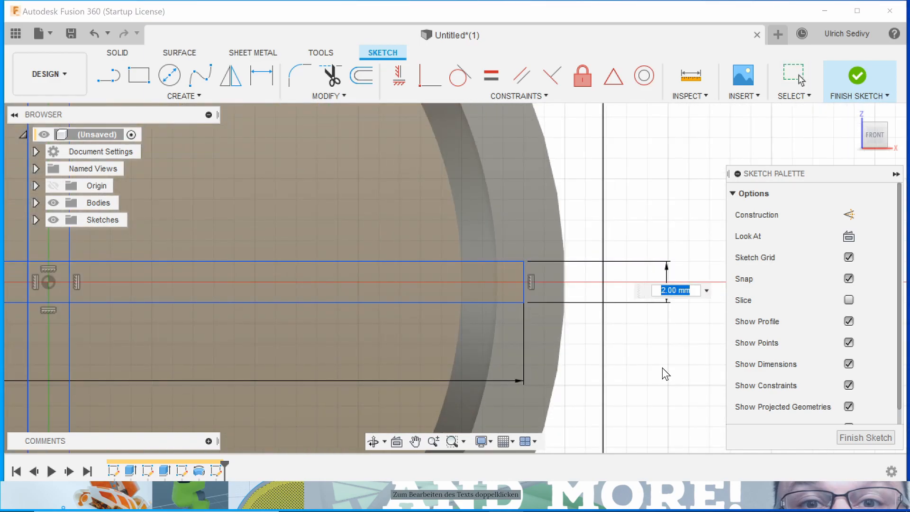
{"action": "type", "text": "4"}
{"action": "key", "text": "Return"}
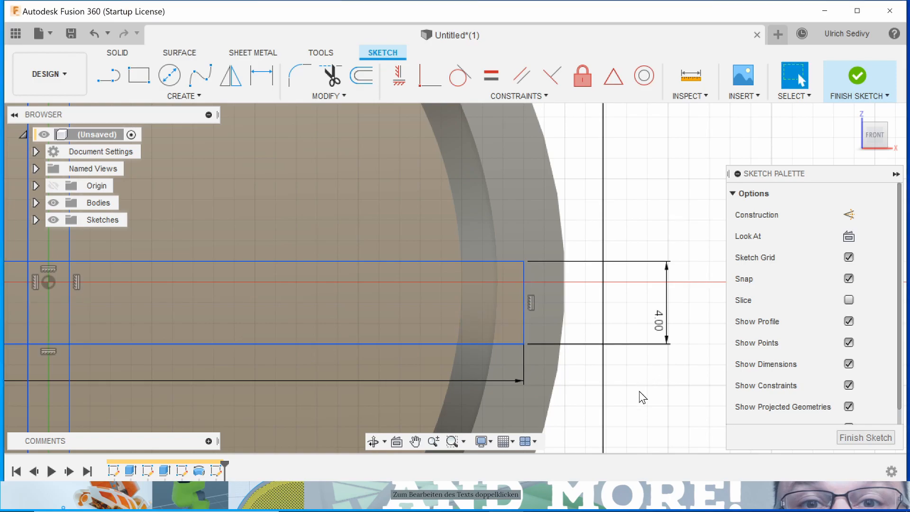
Step: Move the horizontal rectangle upward by its upper long edge until it sits roughly centred on the horizontal axis
{"action": "mouse_move", "coordinate": [645, 394]}
{"action": "middle_mouse_down"}
{"action": "mouse_move", "coordinate": [662, 368]}
{"action": "mouse_move", "coordinate": [697, 353]}
{"action": "middle_mouse_up"}
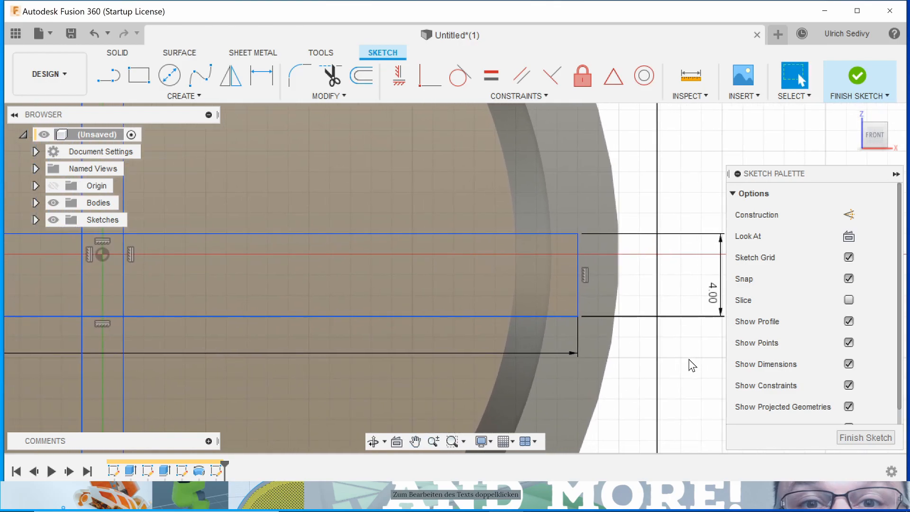
{"action": "scroll", "coordinate": [636, 356], "scroll_direction": "down", "scroll_amount": 5}
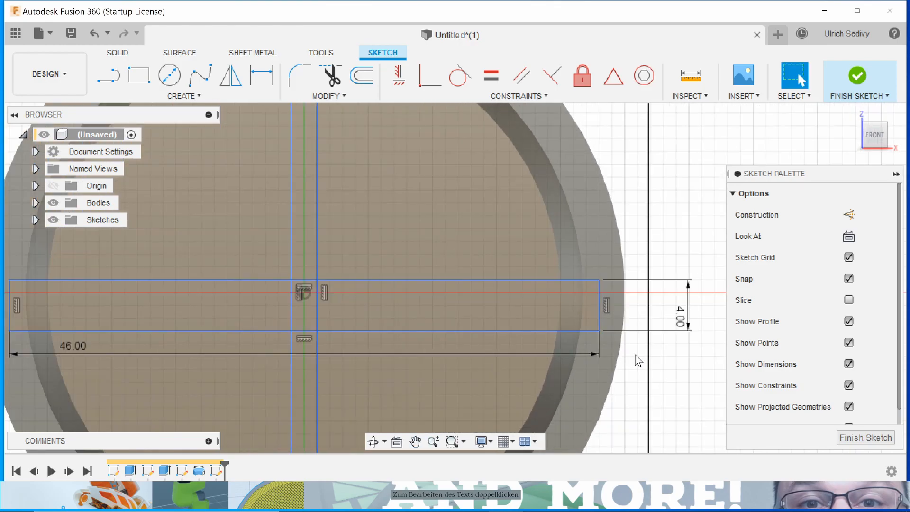
{"action": "left_click", "coordinate": [589, 292]}
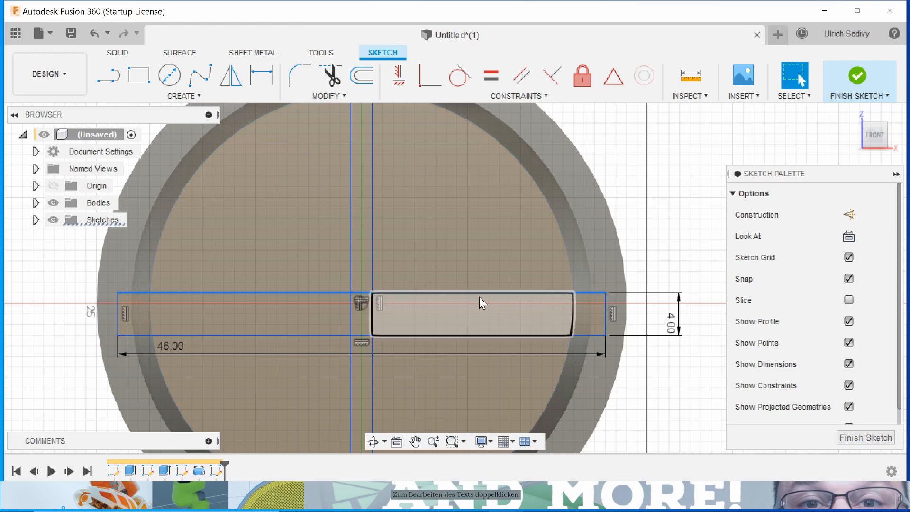
{"action": "mouse_move", "coordinate": [64, 264]}
{"action": "left_mouse_down"}
{"action": "mouse_move", "coordinate": [167, 329]}
{"action": "mouse_move", "coordinate": [648, 361]}
{"action": "mouse_move", "coordinate": [645, 368]}
{"action": "left_mouse_up"}
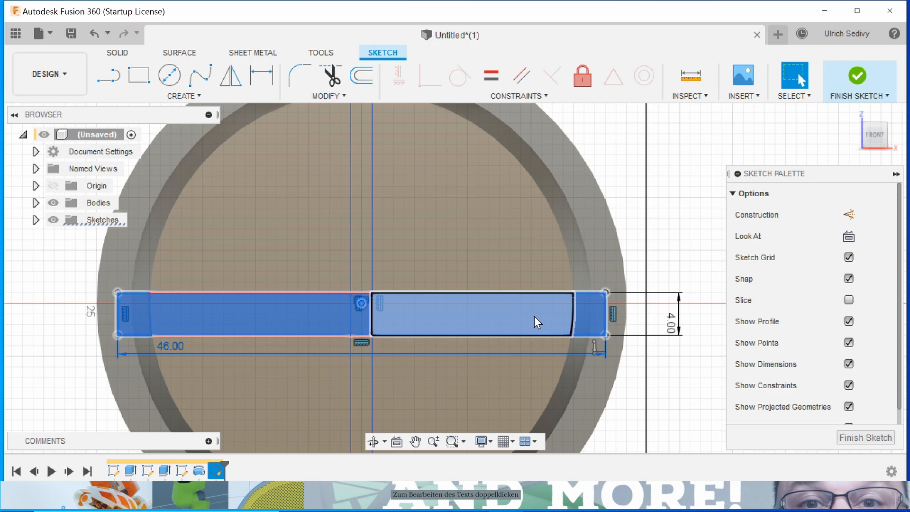
{"action": "left_click", "coordinate": [532, 318]}
{"action": "key", "text": "Escape"}
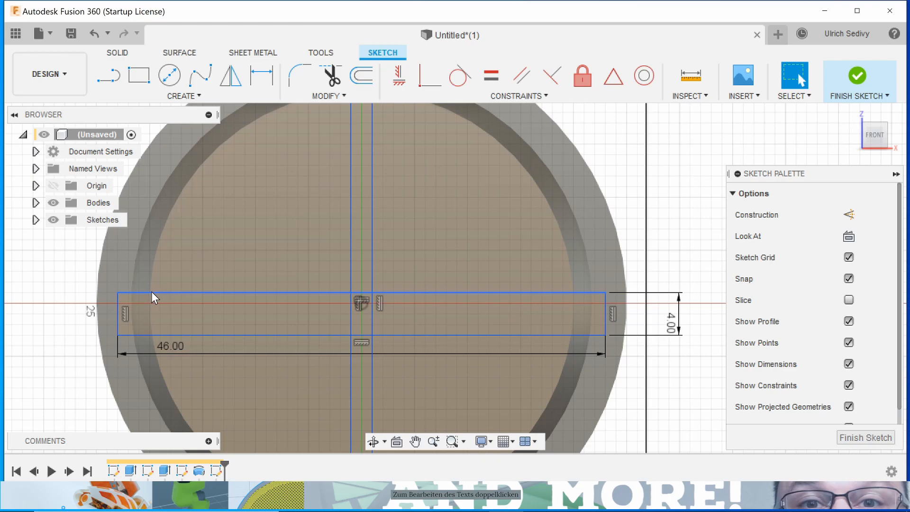
{"action": "mouse_move", "coordinate": [149, 292]}
{"action": "left_mouse_down"}
{"action": "mouse_move", "coordinate": [159, 288]}
{"action": "mouse_move", "coordinate": [154, 274]}
{"action": "mouse_move", "coordinate": [144, 281]}
{"action": "mouse_move", "coordinate": [149, 275]}
{"action": "mouse_move", "coordinate": [169, 282]}
{"action": "mouse_move", "coordinate": [146, 281]}
{"action": "left_mouse_up"}
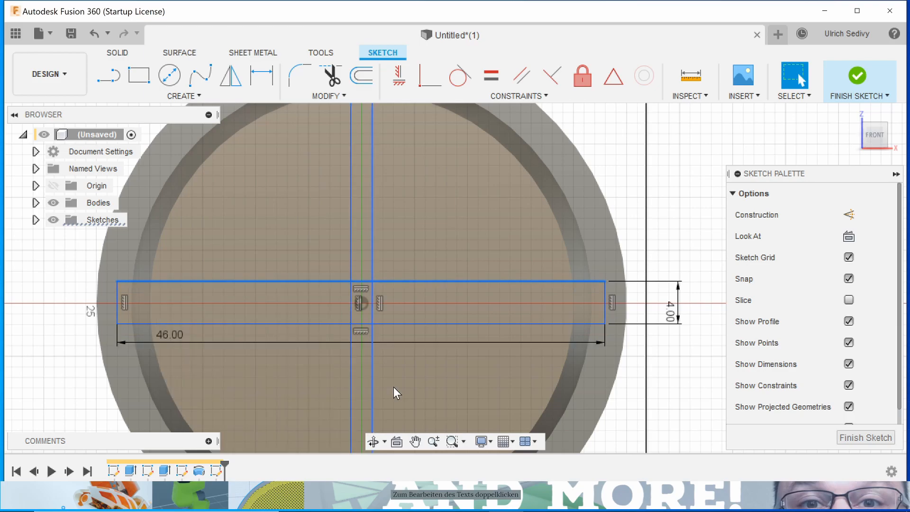
Step: Set the vertical rectangle's width dimension to 4 mm
{"action": "middle_click_drag", "start_coordinate": [691, 371], "coordinate": [705, 388]}
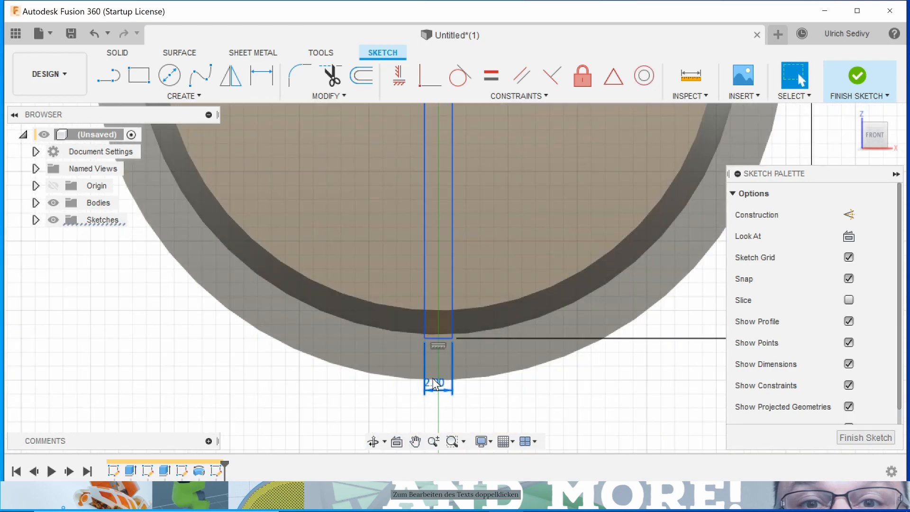
{"action": "double_click", "coordinate": [433, 381]}
{"action": "type", "text": "4"}
{"action": "key", "text": "Return"}
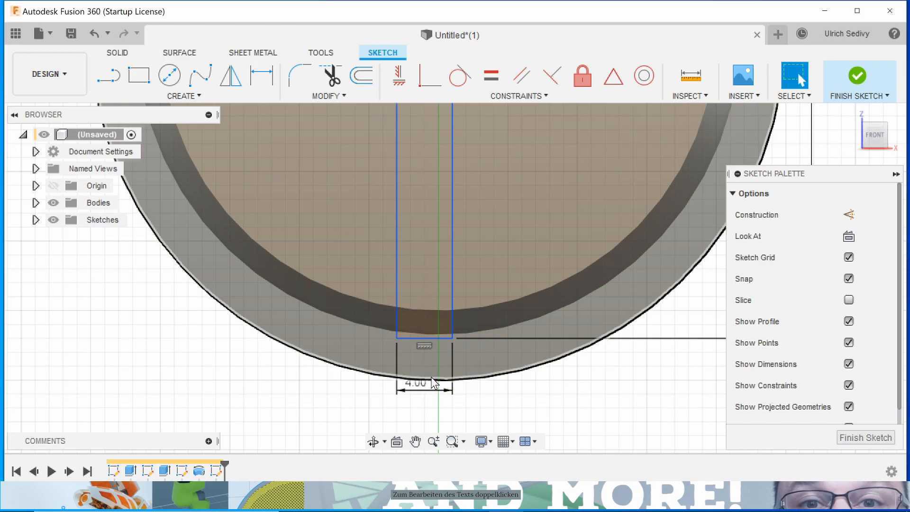
Step: Shift the vertical rectangle sideways by its right long edge until it sits roughly centred on the vertical axis
{"action": "scroll", "coordinate": [474, 357], "scroll_direction": "down", "scroll_amount": 5}
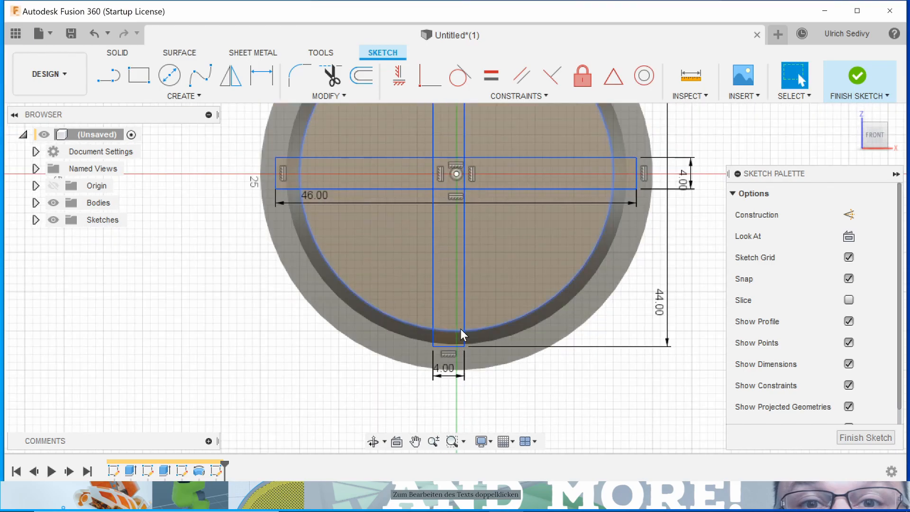
{"action": "middle_click_drag", "start_coordinate": [541, 409], "coordinate": [539, 429]}
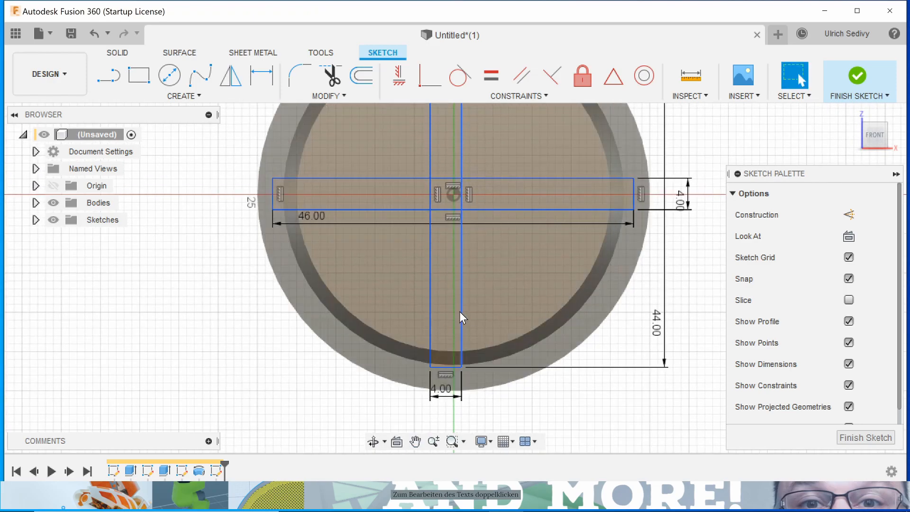
{"action": "left_click_drag", "start_coordinate": [459, 298], "coordinate": [468, 301]}
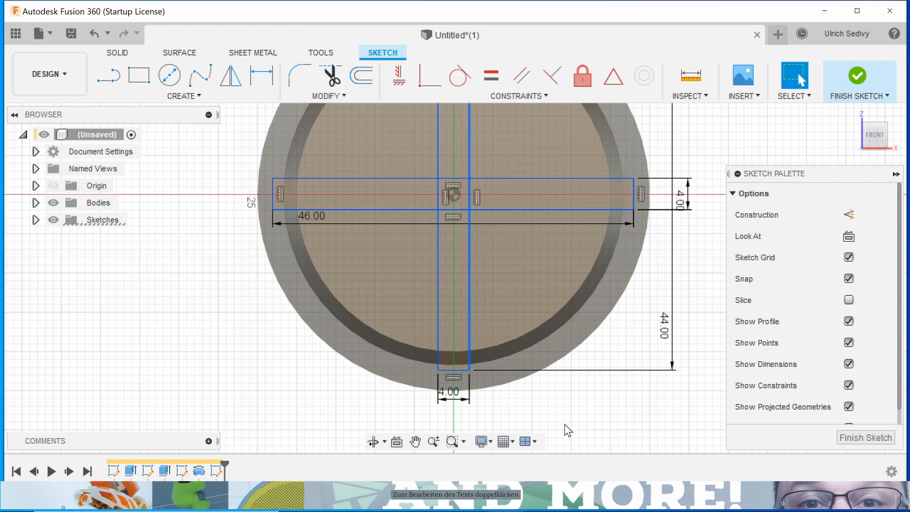
{"action": "middle_click_drag", "start_coordinate": [560, 405], "coordinate": [564, 422]}
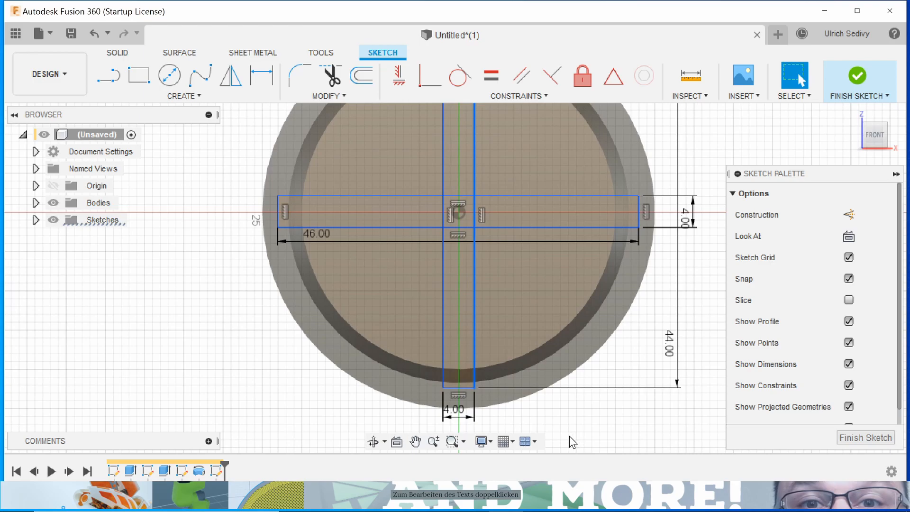
{"action": "left_click", "coordinate": [265, 79]}
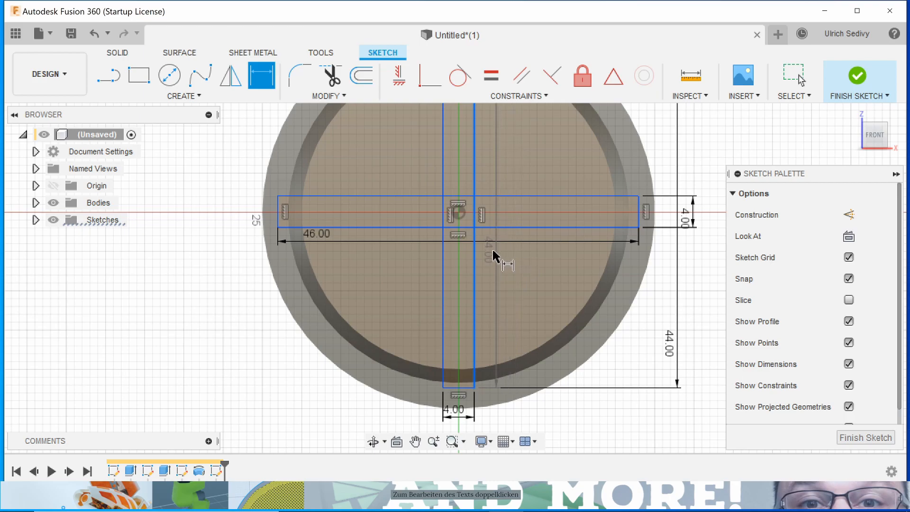
{"action": "scroll", "coordinate": [493, 256], "scroll_direction": "up", "scroll_amount": 4}
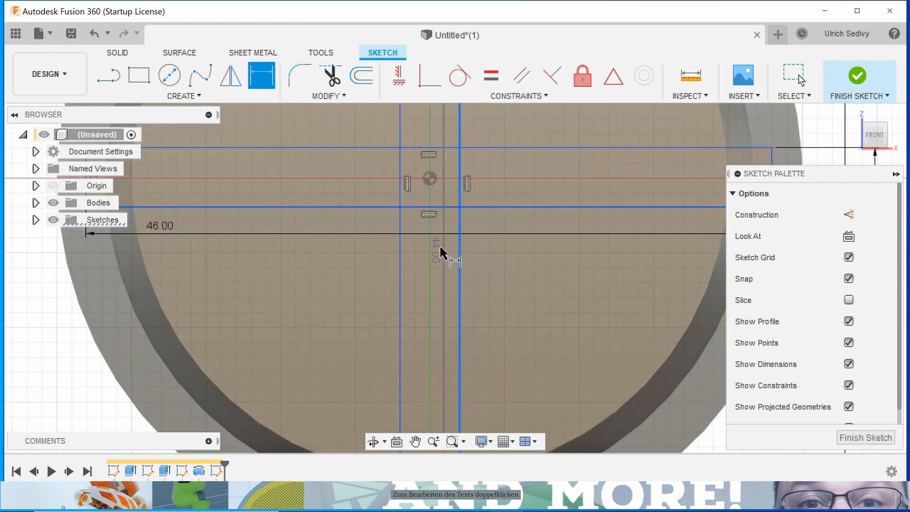
{"action": "key", "text": "Escape"}
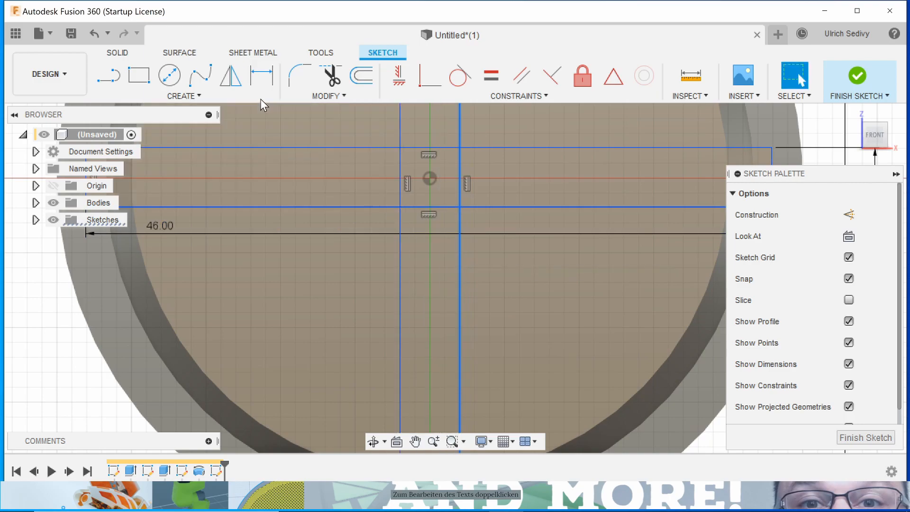
Step: Dimension the distance from the origin to the vertical rectangle's right long edge as 2 mm, placing the dimension below the end face
{"action": "left_click", "coordinate": [261, 79]}
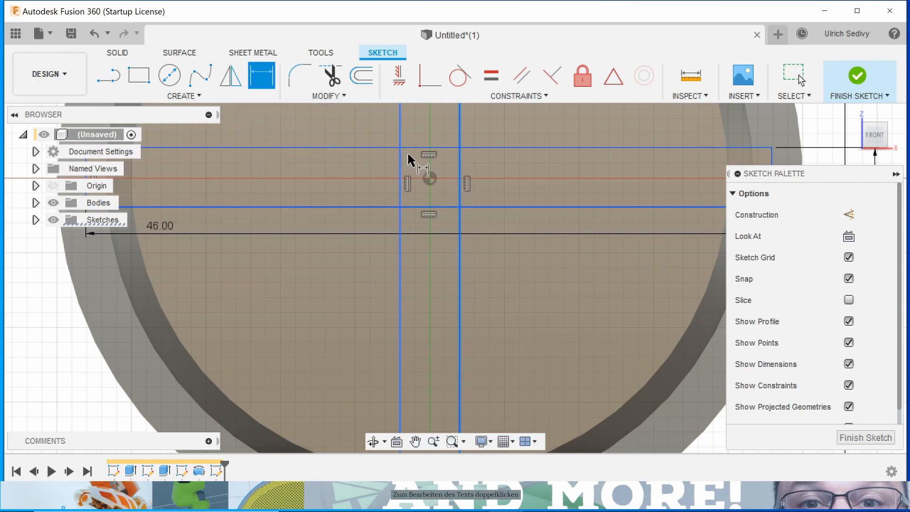
{"action": "left_click", "coordinate": [430, 178]}
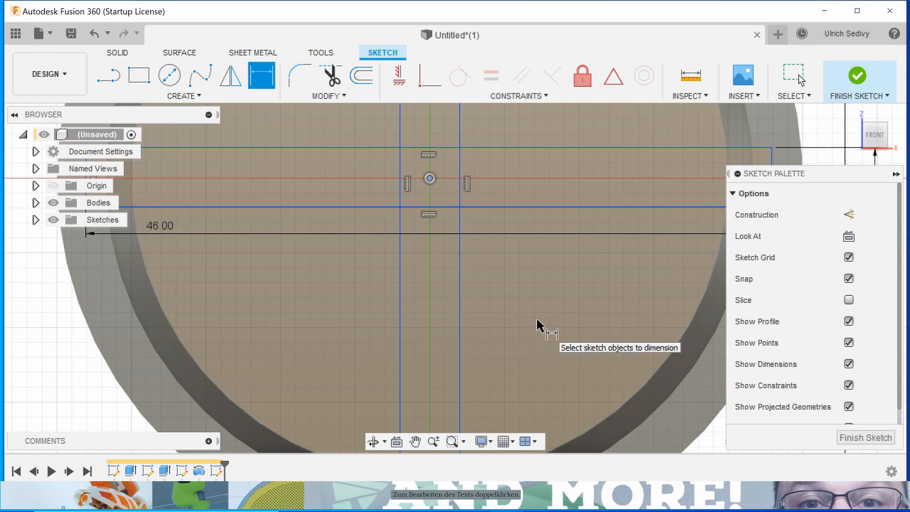
{"action": "scroll", "coordinate": [528, 319], "scroll_direction": "down", "scroll_amount": 3}
{"action": "scroll", "coordinate": [579, 335], "scroll_direction": "down", "scroll_amount": 2}
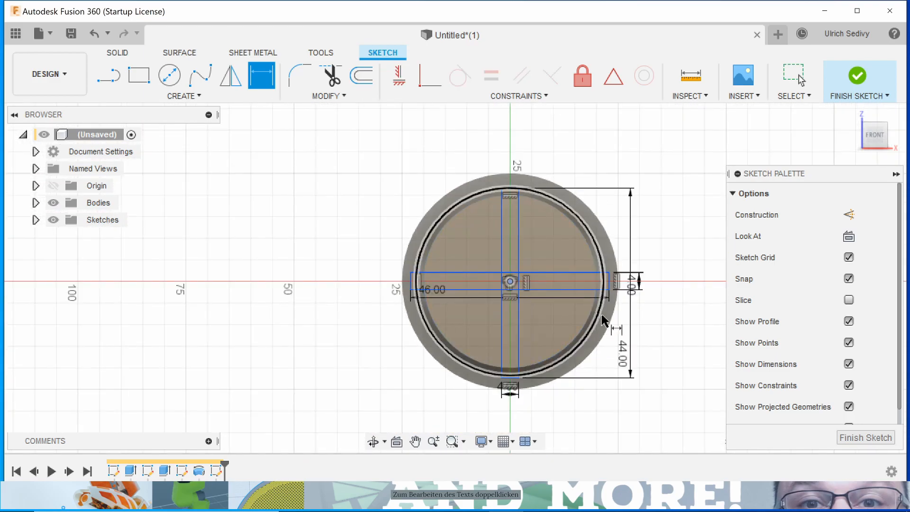
{"action": "scroll", "coordinate": [524, 400], "scroll_direction": "up", "scroll_amount": 4}
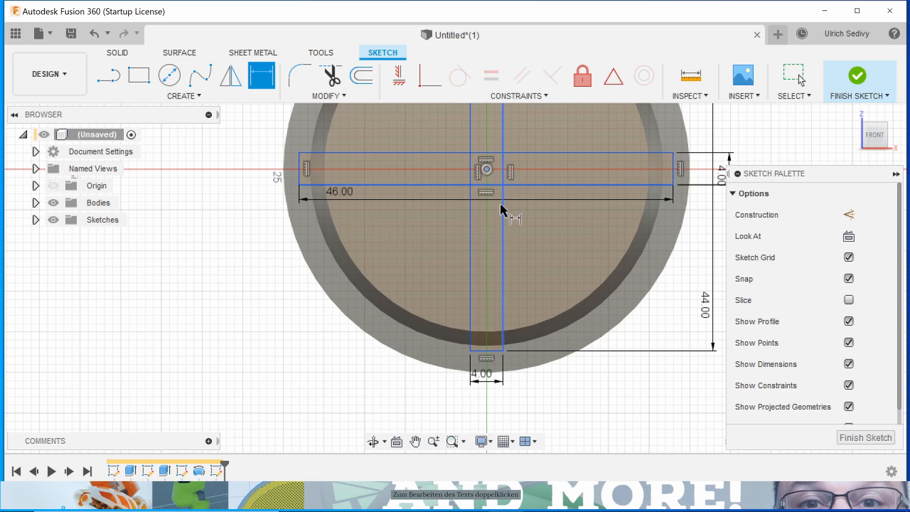
{"action": "left_click", "coordinate": [503, 244]}
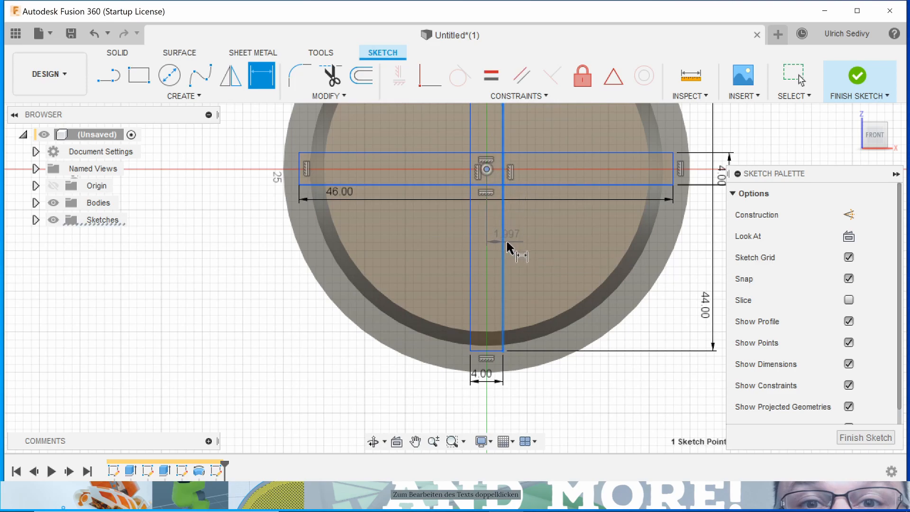
{"action": "left_click", "coordinate": [531, 410]}
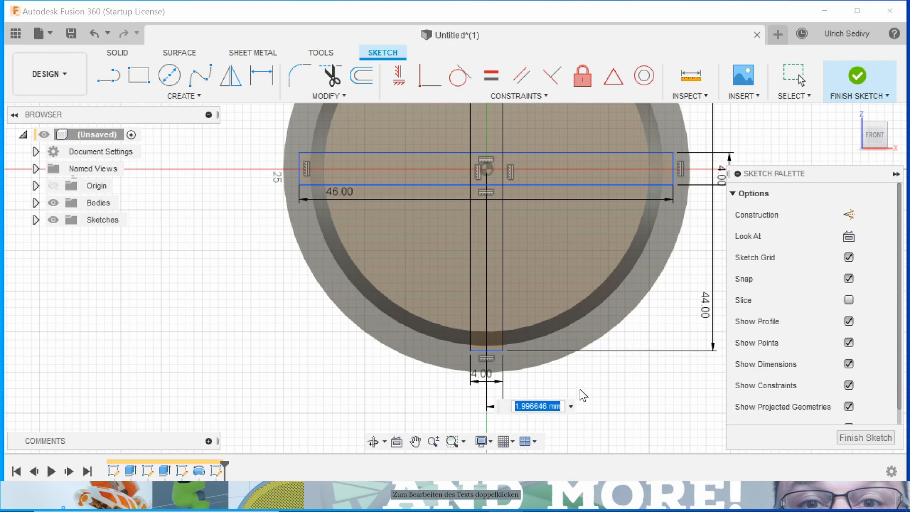
{"action": "type", "text": "2"}
{"action": "key", "text": "Return"}
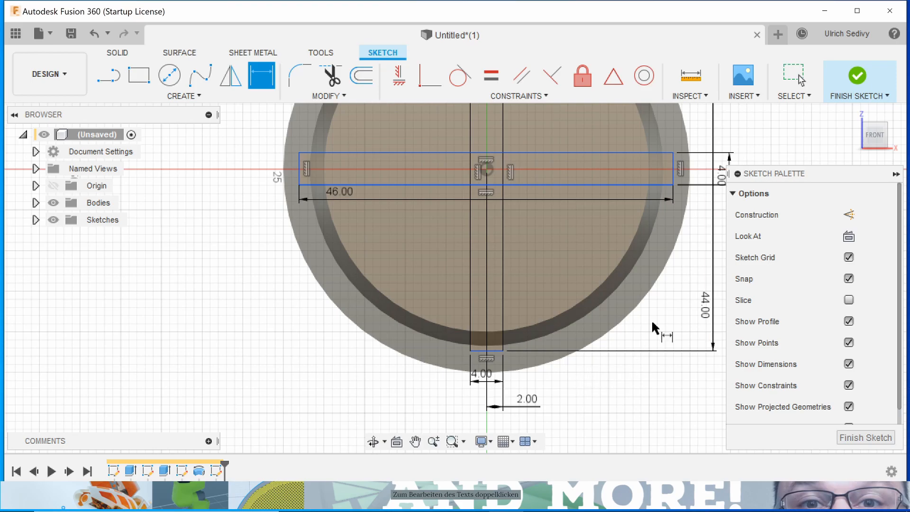
Step: Dimension the distance from the horizontal rectangle's lower long edge to the origin as 2 mm, placing it left of the end face
{"action": "left_click", "coordinate": [387, 189]}
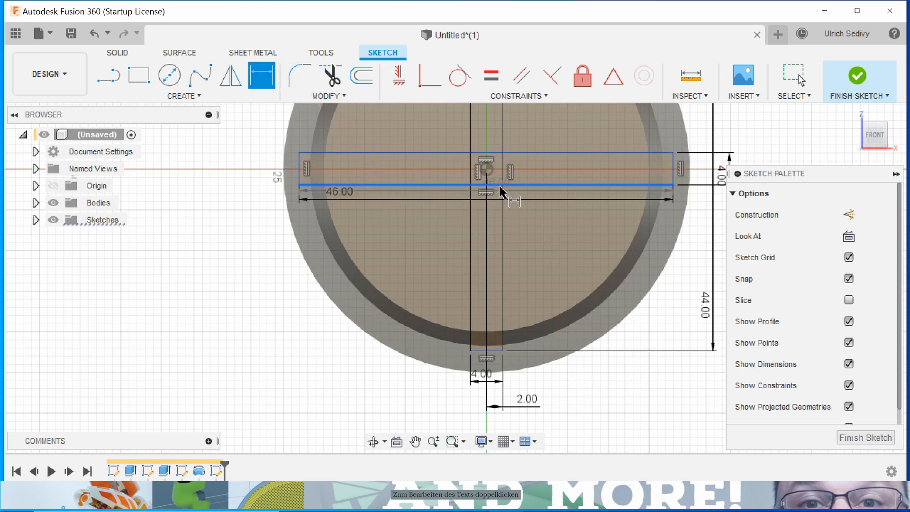
{"action": "left_click", "coordinate": [487, 169]}
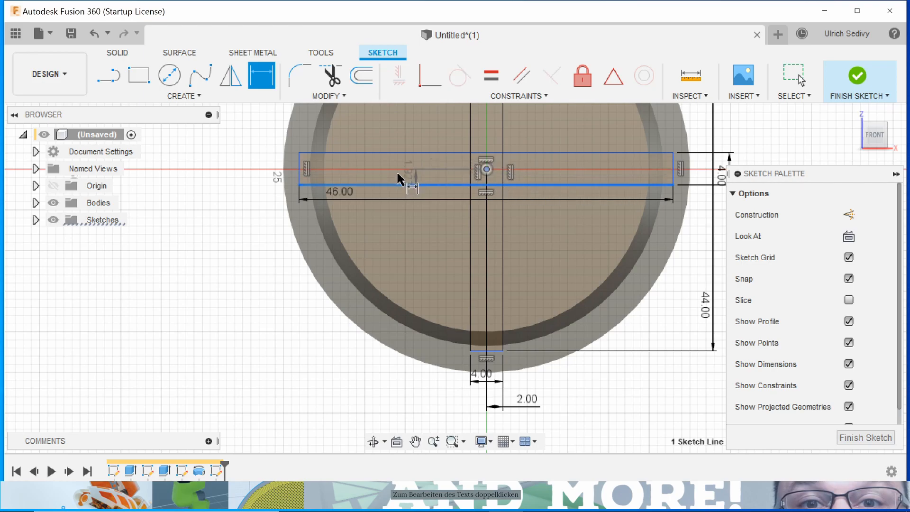
{"action": "left_click", "coordinate": [240, 183]}
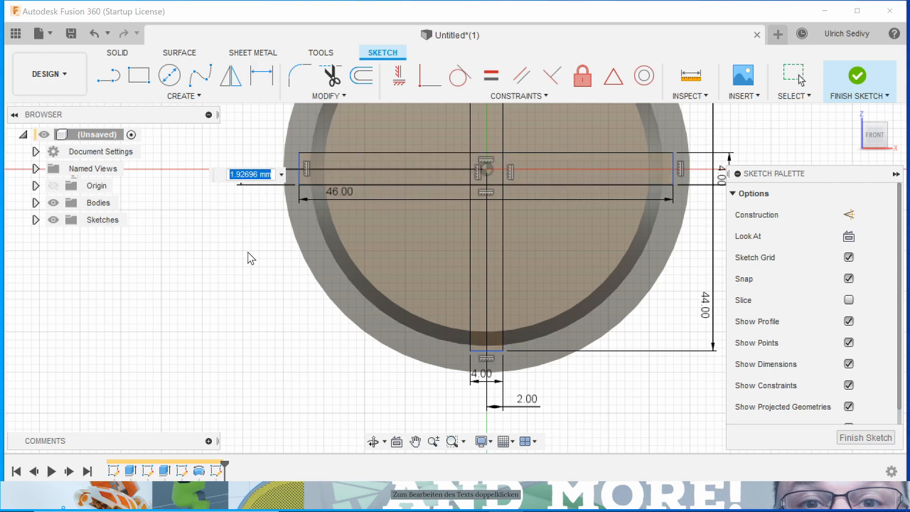
{"action": "type", "text": "2"}
{"action": "key", "text": "Return"}
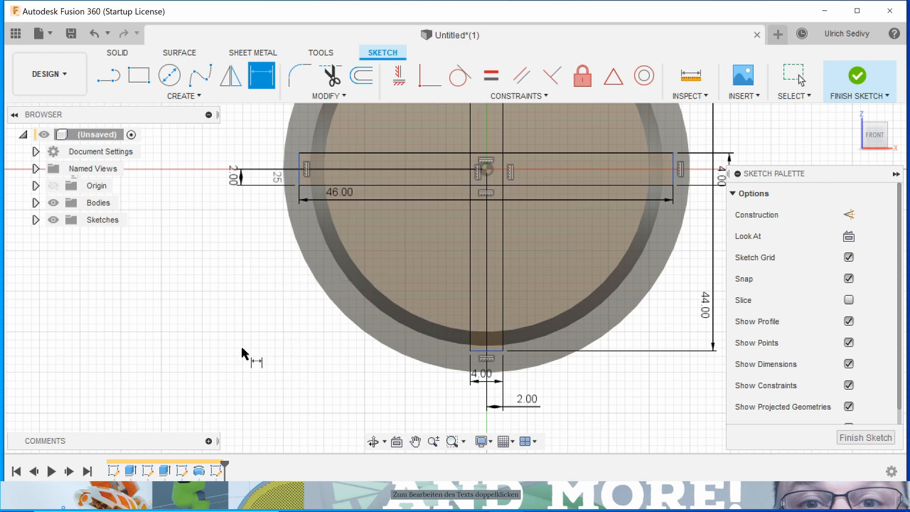
Step: Examine how the upper and lower ends of the vertical rectangle sit relative to the ring-shaped groove on the end face
{"action": "scroll", "coordinate": [179, 372], "scroll_direction": "down", "scroll_amount": 2}
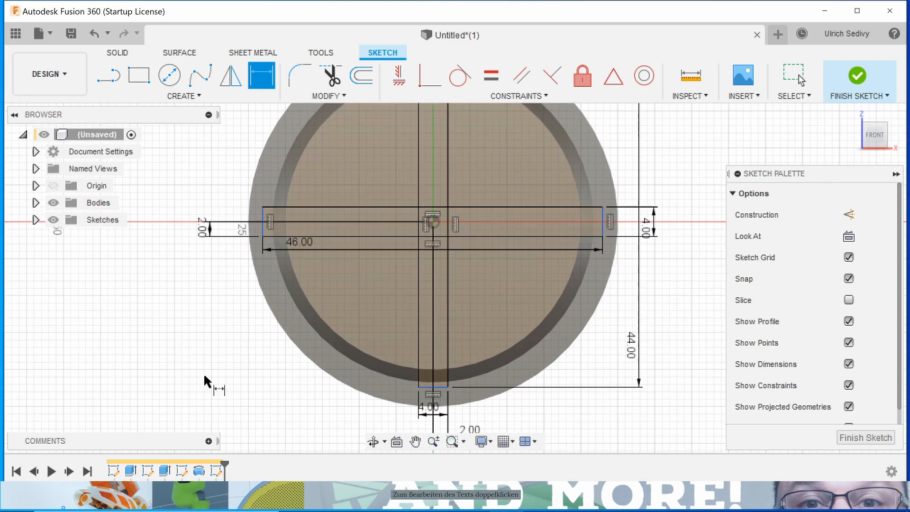
{"action": "scroll", "coordinate": [205, 380], "scroll_direction": "down", "scroll_amount": 3}
{"action": "middle_click_drag", "start_coordinate": [205, 372], "coordinate": [243, 370]}
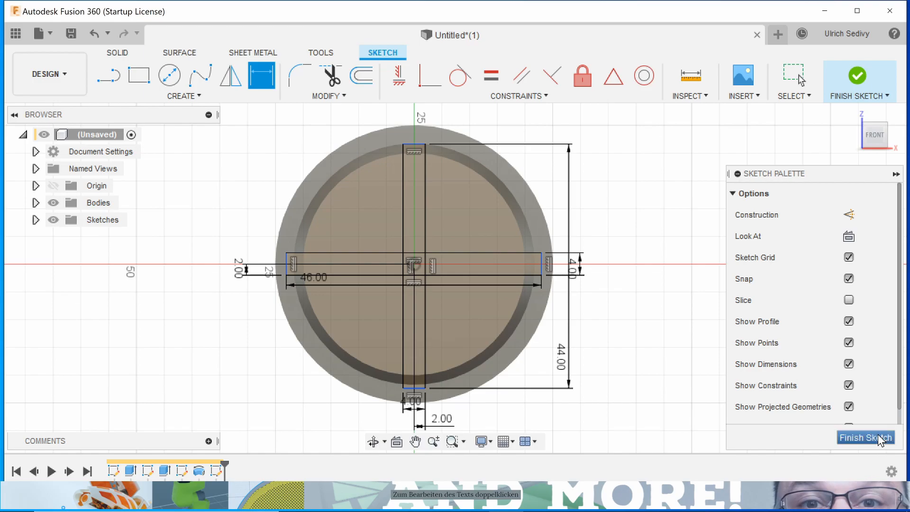
{"action": "scroll", "coordinate": [403, 147], "scroll_direction": "up", "scroll_amount": 5}
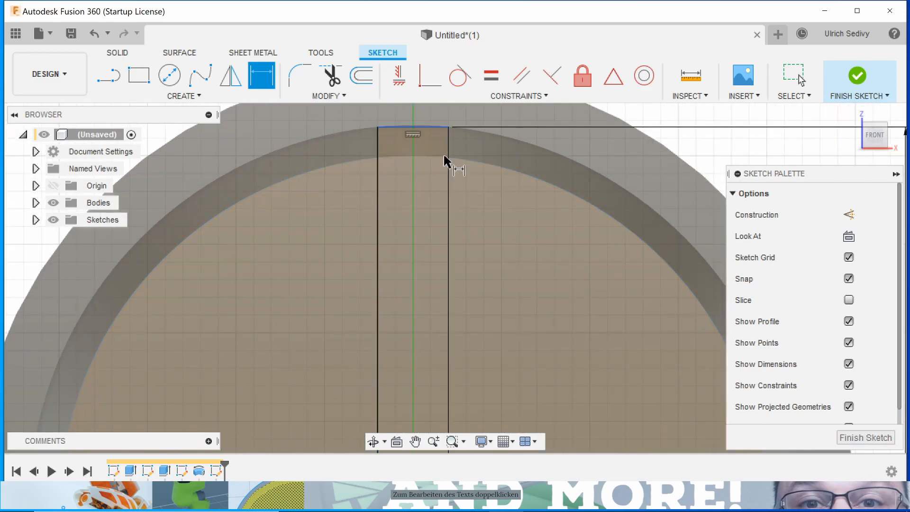
{"action": "scroll", "coordinate": [443, 152], "scroll_direction": "down", "scroll_amount": 5}
{"action": "scroll", "coordinate": [490, 256], "scroll_direction": "up", "scroll_amount": 3}
{"action": "mouse_move", "coordinate": [484, 315]}
{"action": "middle_mouse_down"}
{"action": "mouse_move", "coordinate": [416, 329]}
{"action": "mouse_move", "coordinate": [583, 270]}
{"action": "mouse_move", "coordinate": [545, 209]}
{"action": "mouse_move", "coordinate": [623, 248]}
{"action": "mouse_move", "coordinate": [575, 0]}
{"action": "middle_mouse_up"}
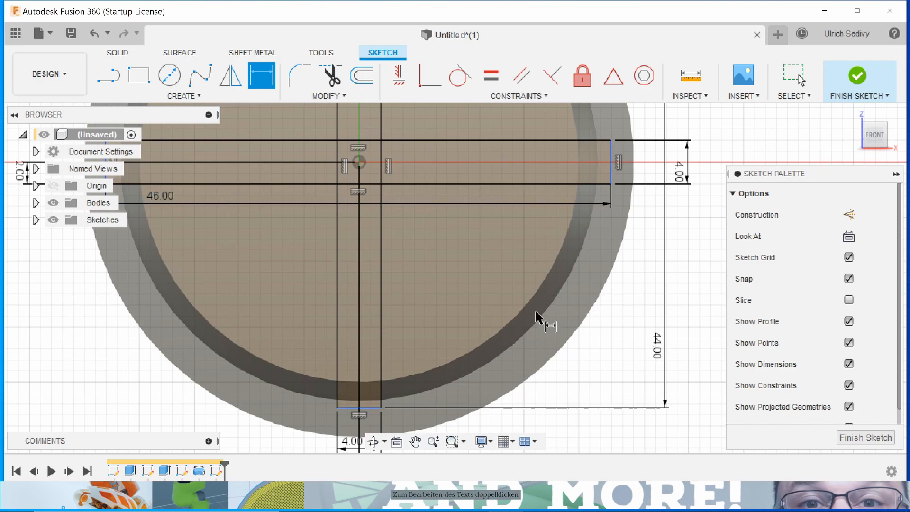
{"action": "mouse_move", "coordinate": [482, 302]}
{"action": "middle_mouse_down"}
{"action": "mouse_move", "coordinate": [522, 256]}
{"action": "mouse_move", "coordinate": [487, 230]}
{"action": "middle_mouse_up"}
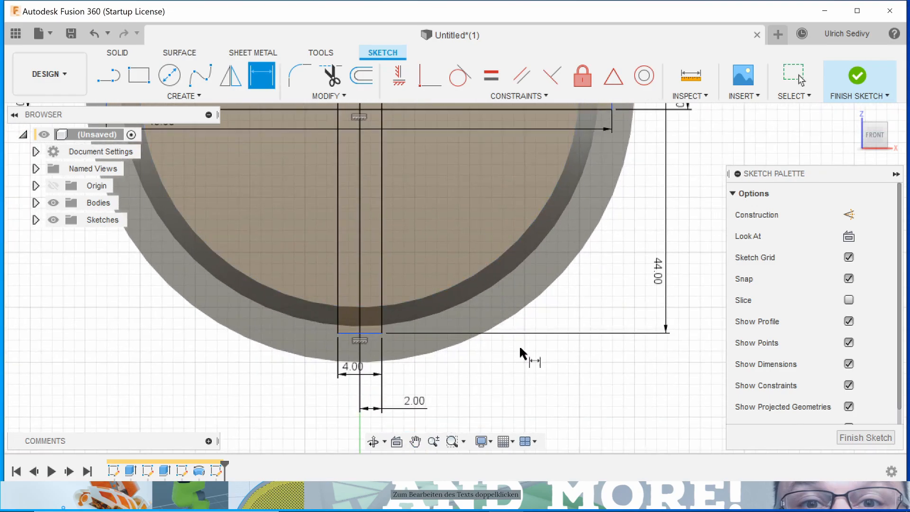
Step: Set the vertical rectangle's length to 46 mm and move the rectangle slightly upward along the vertical axis
{"action": "scroll", "coordinate": [598, 364], "scroll_direction": "down", "scroll_amount": 2}
{"action": "mouse_move", "coordinate": [582, 339]}
{"action": "middle_mouse_down"}
{"action": "mouse_move", "coordinate": [587, 362]}
{"action": "mouse_move", "coordinate": [572, 383]}
{"action": "mouse_move", "coordinate": [571, 438]}
{"action": "mouse_move", "coordinate": [583, 422]}
{"action": "mouse_move", "coordinate": [578, 368]}
{"action": "middle_mouse_up"}
{"action": "key", "text": "d"}
{"action": "key", "text": "Escape"}
{"action": "mouse_move", "coordinate": [690, 256]}
{"action": "middle_mouse_down"}
{"action": "mouse_move", "coordinate": [678, 426]}
{"action": "mouse_move", "coordinate": [663, 269]}
{"action": "middle_mouse_up"}
{"action": "key", "text": "d"}
{"action": "left_click", "coordinate": [621, 340]}
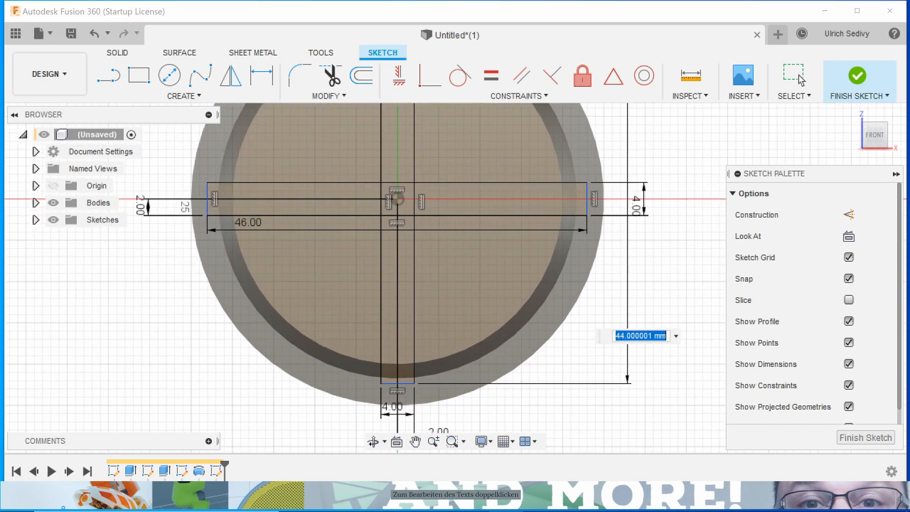
{"action": "key", "text": "Return"}
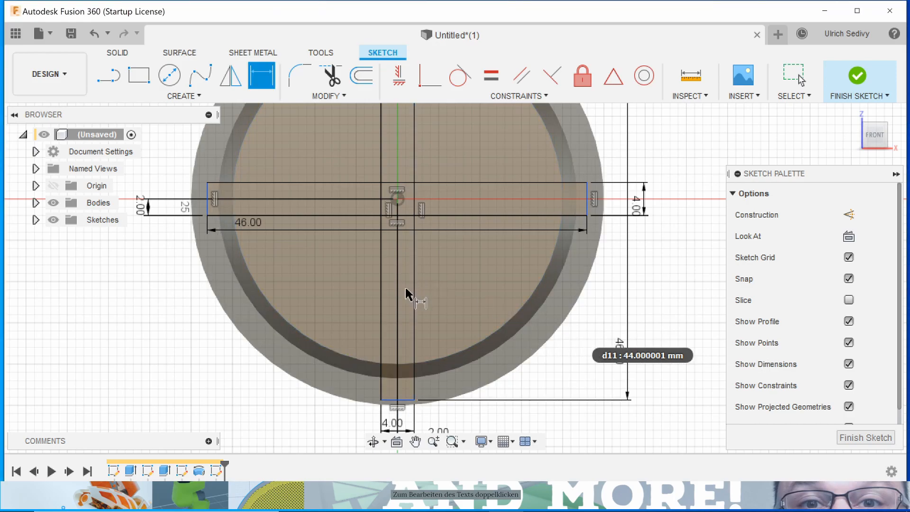
{"action": "key", "text": "Escape"}
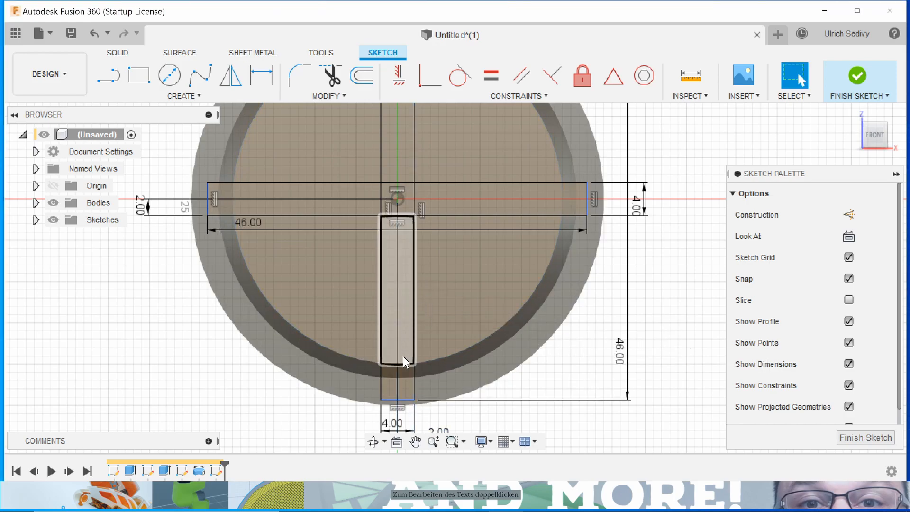
{"action": "mouse_move", "coordinate": [416, 380]}
{"action": "left_mouse_down"}
{"action": "mouse_move", "coordinate": [415, 355]}
{"action": "mouse_move", "coordinate": [414, 371]}
{"action": "mouse_move", "coordinate": [417, 363]}
{"action": "mouse_move", "coordinate": [368, 365]}
{"action": "mouse_move", "coordinate": [419, 354]}
{"action": "mouse_move", "coordinate": [413, 345]}
{"action": "mouse_move", "coordinate": [414, 375]}
{"action": "mouse_move", "coordinate": [415, 363]}
{"action": "left_mouse_up"}
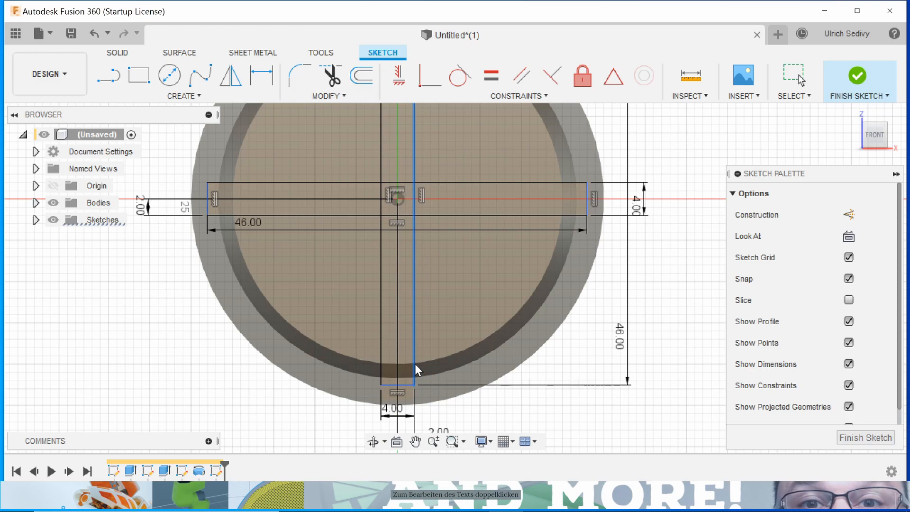
Step: Finish the sketch of the crossed slots on the end face
{"action": "left_click_drag", "start_coordinate": [415, 363], "coordinate": [415, 363]}
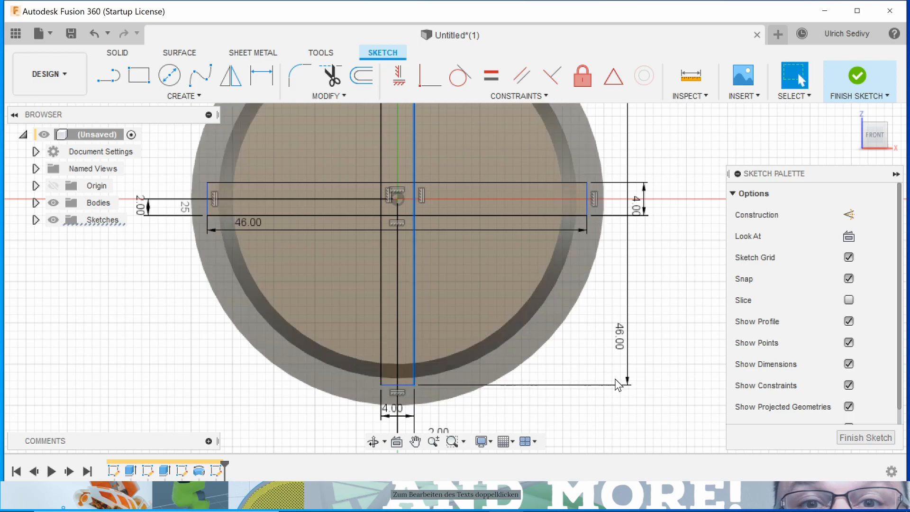
{"action": "middle_click_drag", "start_coordinate": [670, 401], "coordinate": [677, 420]}
{"action": "scroll", "coordinate": [669, 397], "scroll_direction": "down", "scroll_amount": 2}
{"action": "middle_click_drag", "start_coordinate": [689, 358], "coordinate": [660, 361]}
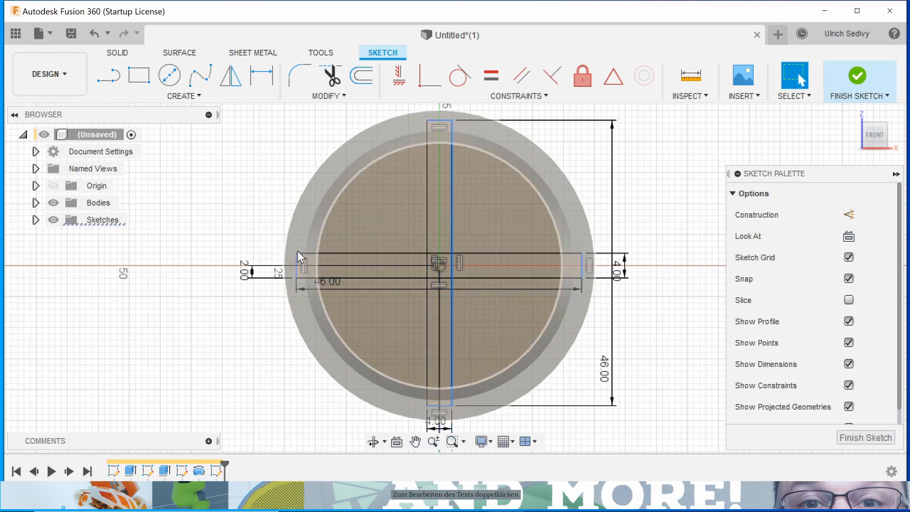
{"action": "left_click", "coordinate": [861, 437]}
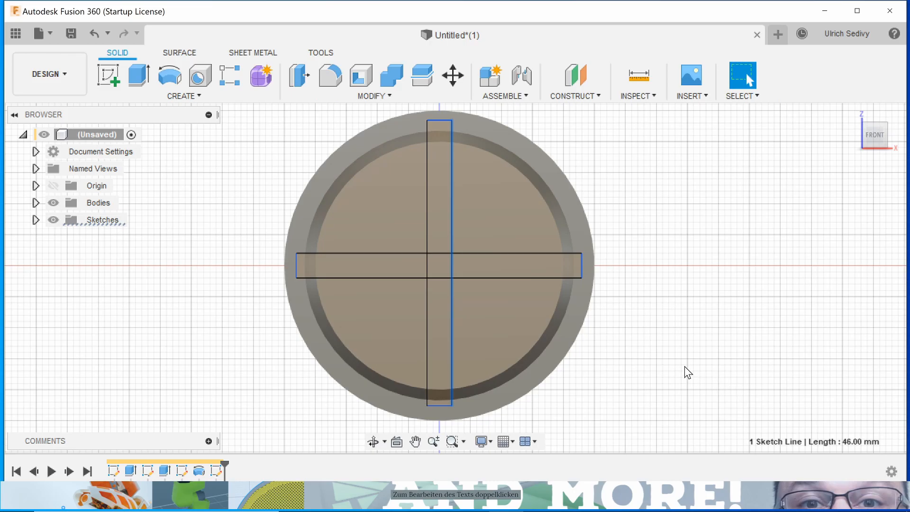
Step: Select the outer circular face of the stepped part's large cylinder and hide Body1
{"action": "middle_click_drag", "start_coordinate": [668, 356], "coordinate": [762, 374], "text": "shift"}
{"action": "mouse_move", "coordinate": [721, 331]}
{"action": "middle_mouse_down"}
{"action": "mouse_move", "coordinate": [541, 248]}
{"action": "mouse_move", "coordinate": [504, 279]}
{"action": "mouse_move", "coordinate": [516, 326]}
{"action": "mouse_move", "coordinate": [529, 311]}
{"action": "mouse_move", "coordinate": [492, 331]}
{"action": "mouse_move", "coordinate": [521, 329]}
{"action": "middle_mouse_up"}
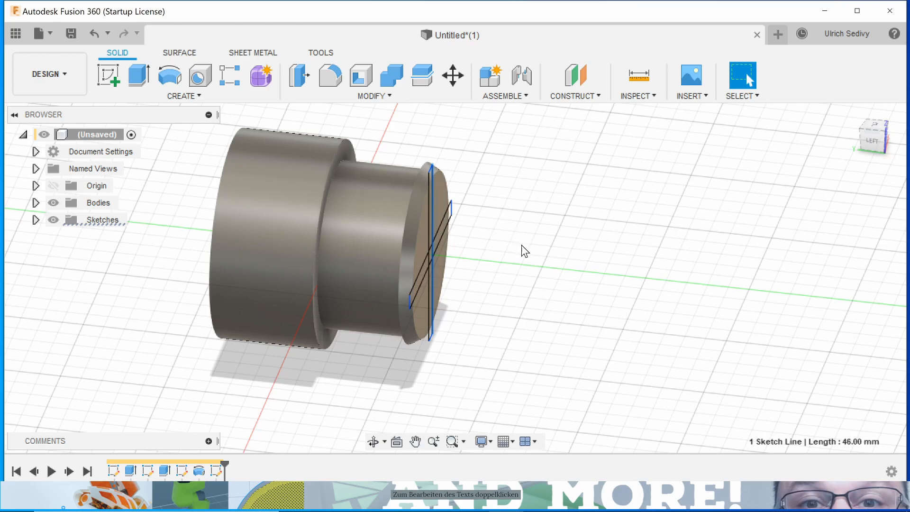
{"action": "middle_click_drag", "start_coordinate": [516, 266], "coordinate": [555, 263], "text": "shift"}
{"action": "left_click", "coordinate": [230, 226]}
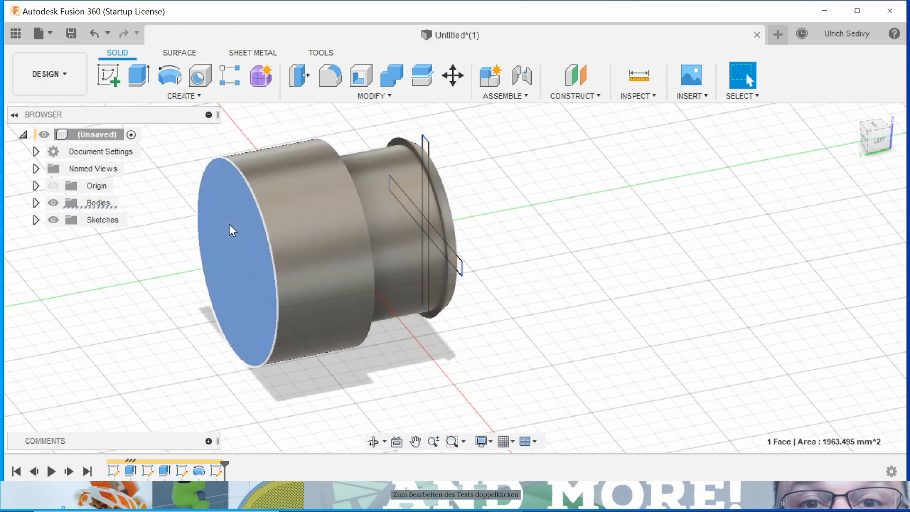
{"action": "left_click", "coordinate": [35, 203]}
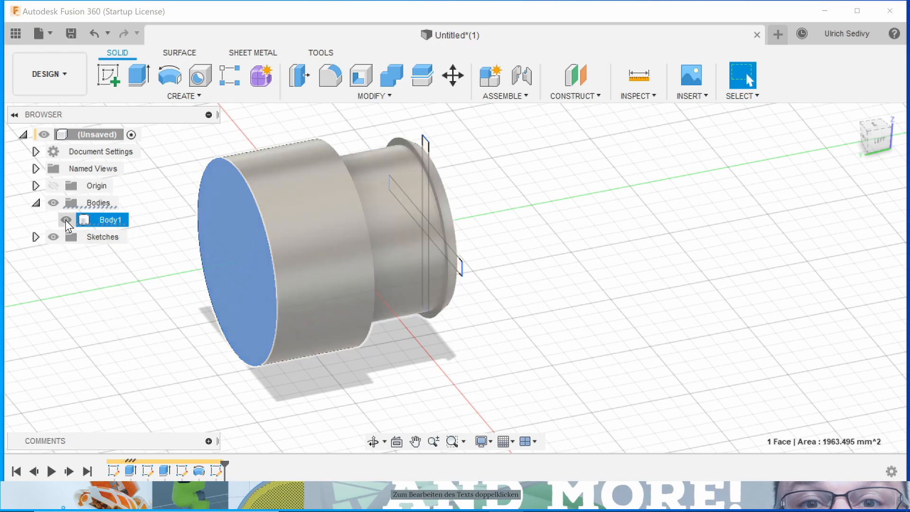
{"action": "left_click", "coordinate": [66, 220]}
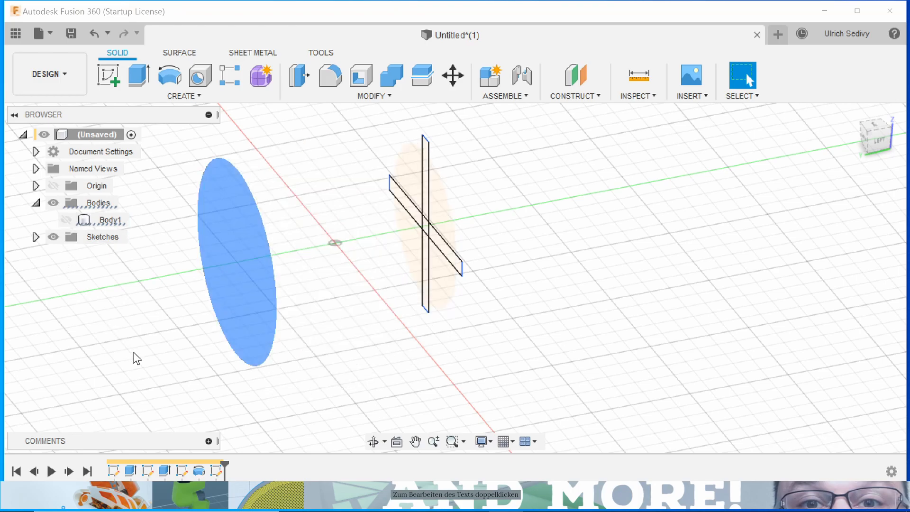
Step: Extrude the selected circular face as a new body from an offset plane, with offset -25 mm and distance -25 mm
{"action": "key", "text": "e"}
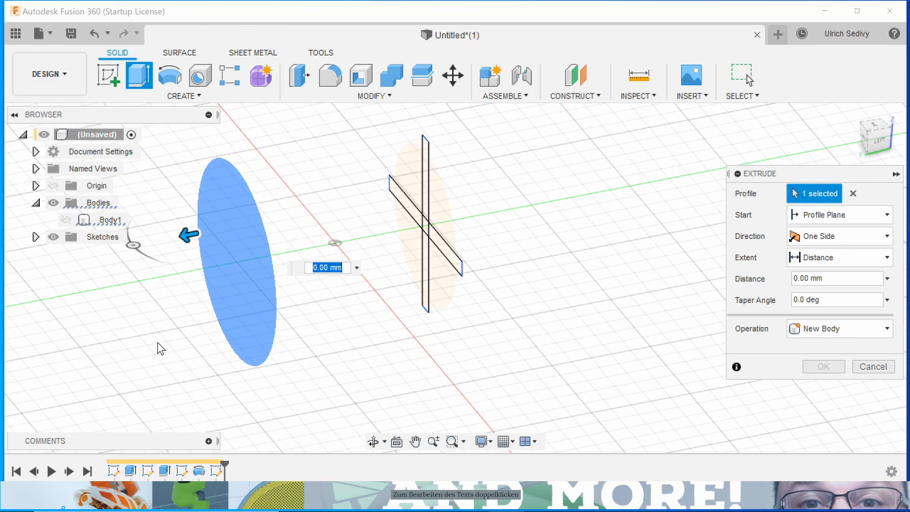
{"action": "left_click", "coordinate": [854, 217]}
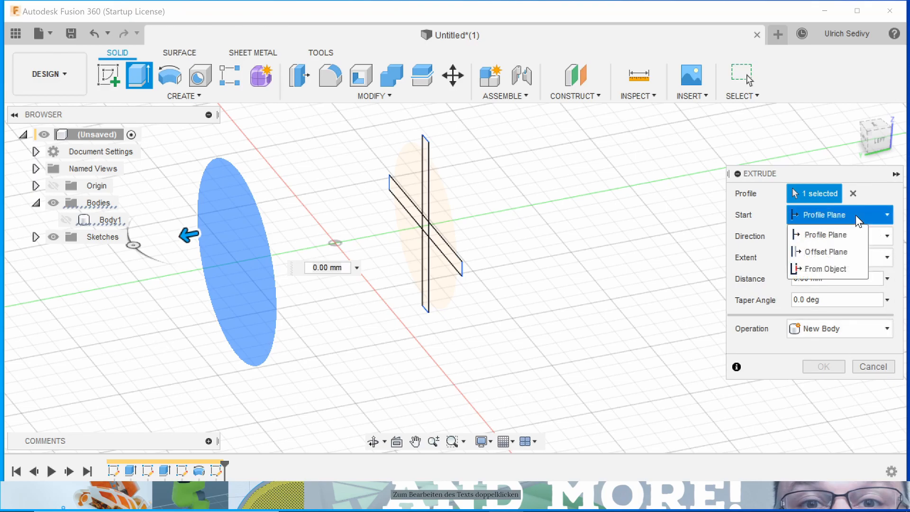
{"action": "left_click", "coordinate": [834, 254]}
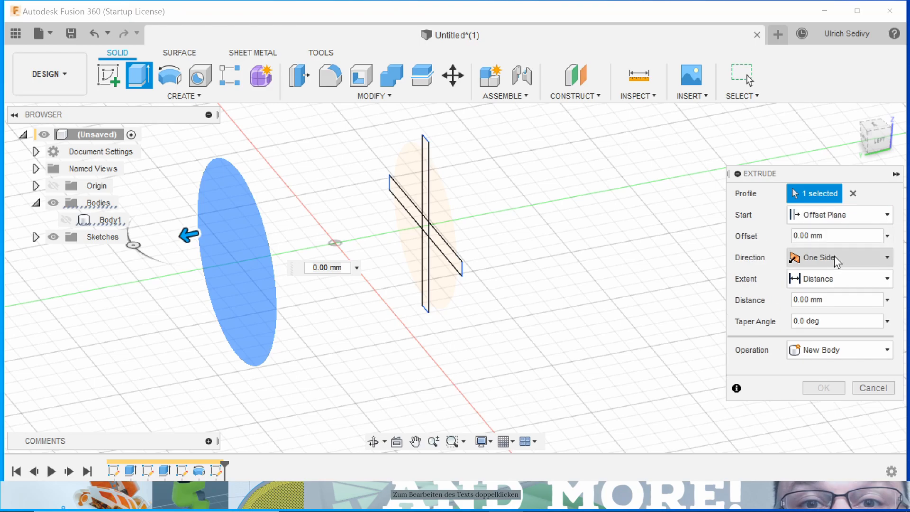
{"action": "double_click", "coordinate": [816, 235]}
{"action": "left_click_drag", "start_coordinate": [811, 236], "coordinate": [793, 235]}
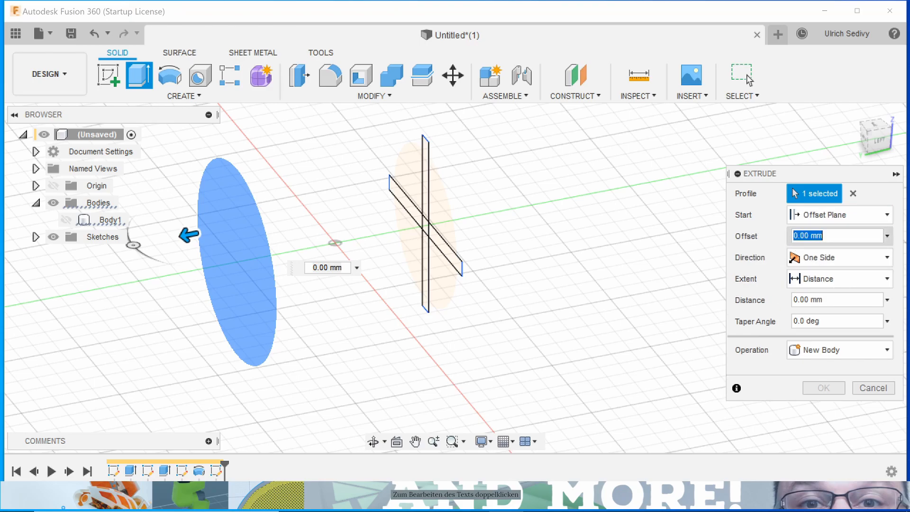
{"action": "type", "text": "-25"}
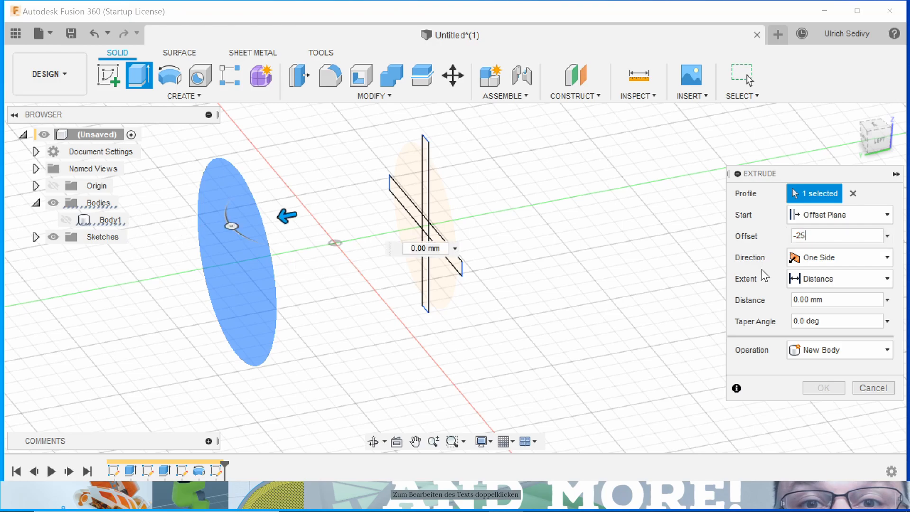
{"action": "left_click_drag", "start_coordinate": [824, 299], "coordinate": [793, 300]}
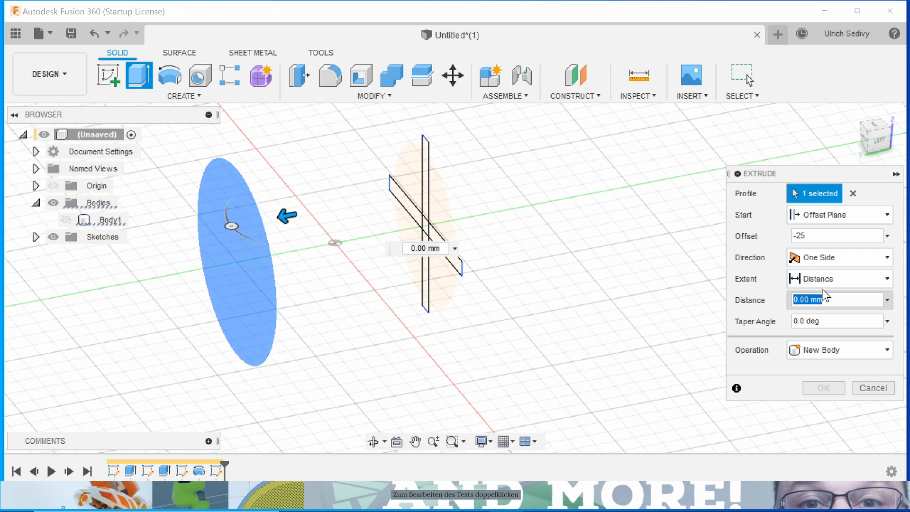
{"action": "type", "text": "-25"}
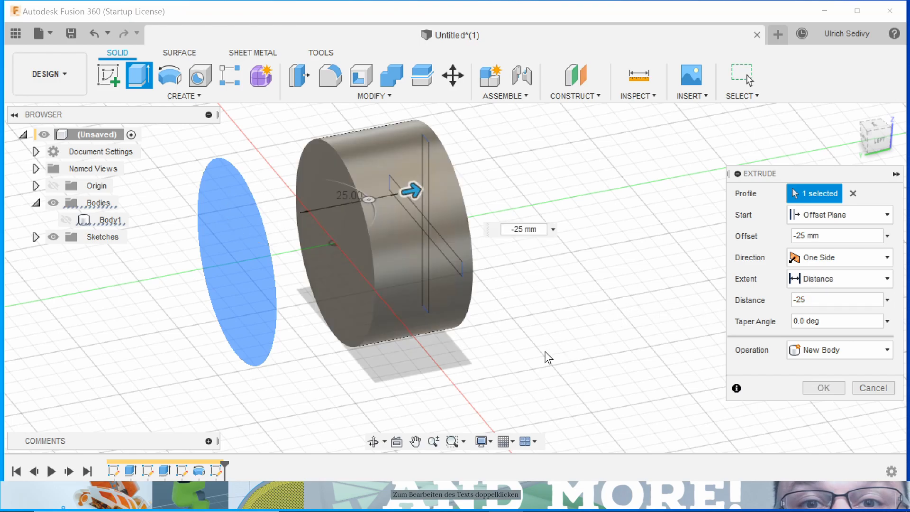
Step: Change the extrusion's start offset to -25.5 mm and its distance to -24.5 mm, and create the new body
{"action": "middle_click_drag", "start_coordinate": [559, 343], "coordinate": [547, 327], "text": "shift"}
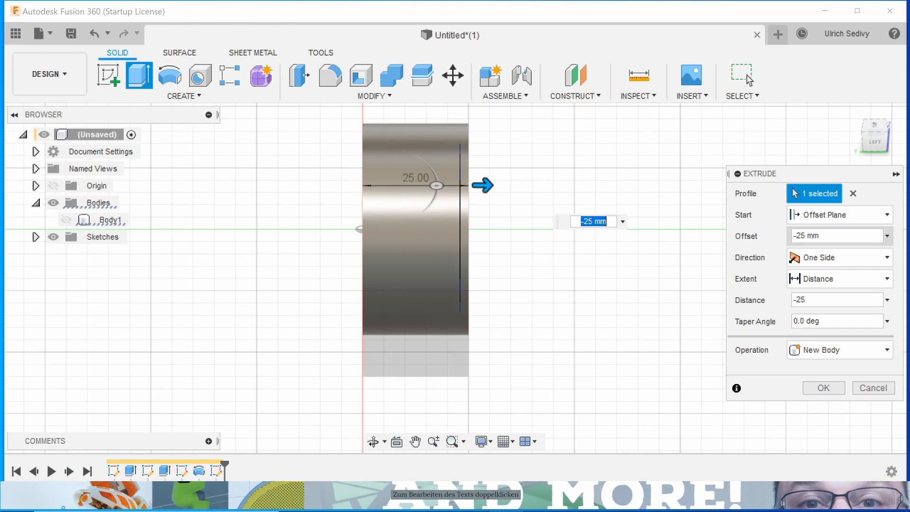
{"action": "left_click", "coordinate": [805, 235]}
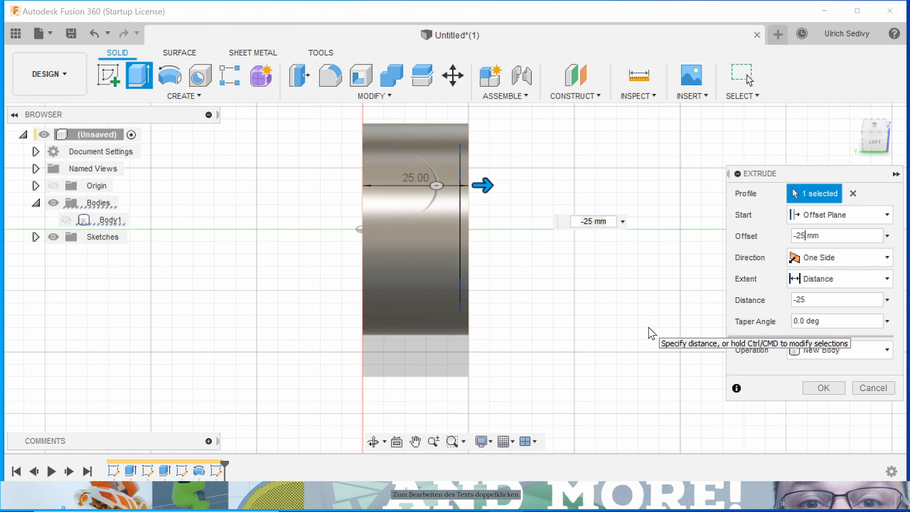
{"action": "type", "text": ".5"}
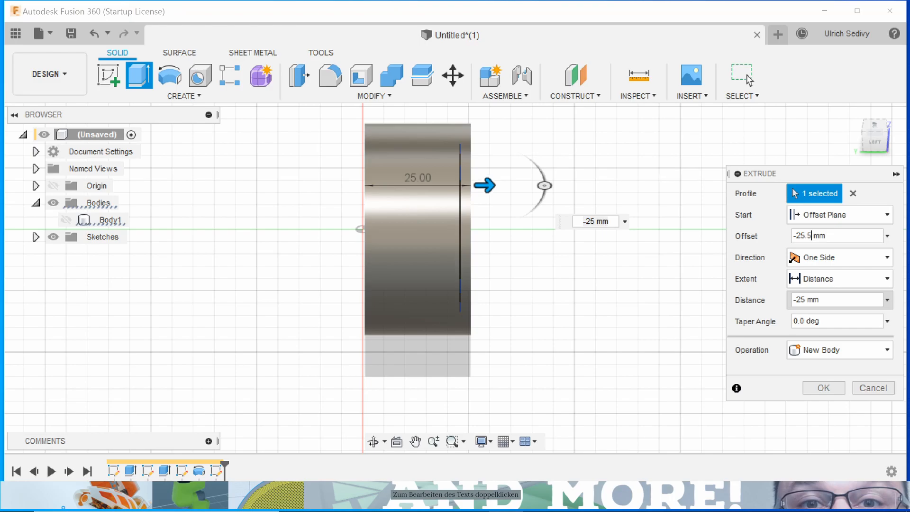
{"action": "left_click", "coordinate": [806, 300]}
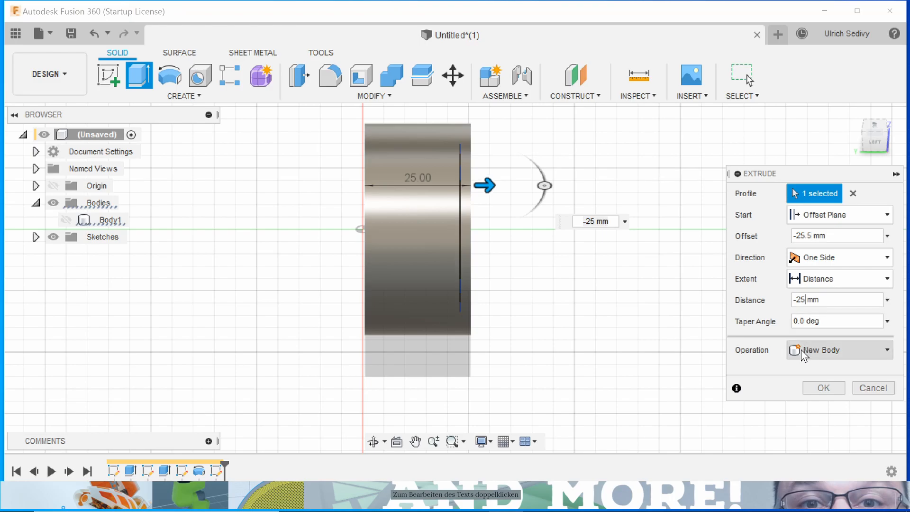
{"action": "key", "text": "BackSpace"}
{"action": "type", "text": "4.5"}
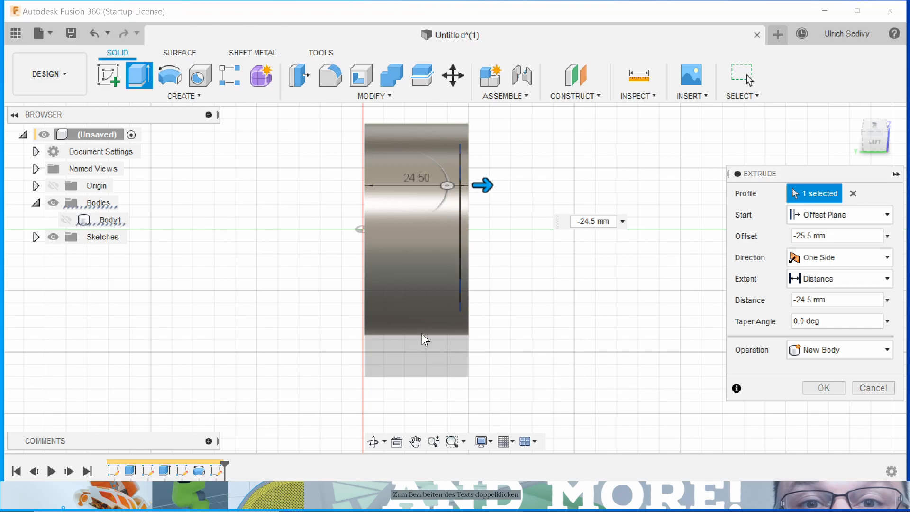
{"action": "left_click", "coordinate": [825, 387]}
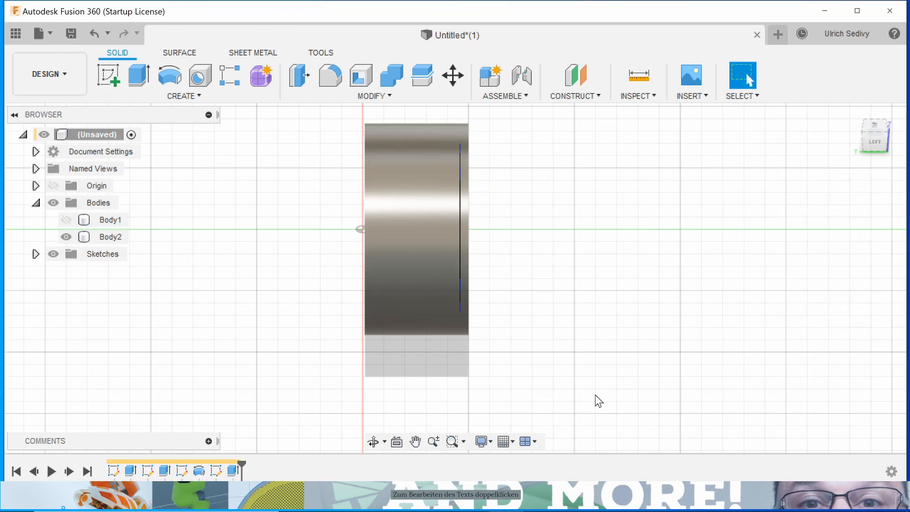
Step: Start Combine with the Cut operation and show the hidden Body1 again
{"action": "middle_click_drag", "start_coordinate": [565, 369], "coordinate": [557, 347], "text": "shift"}
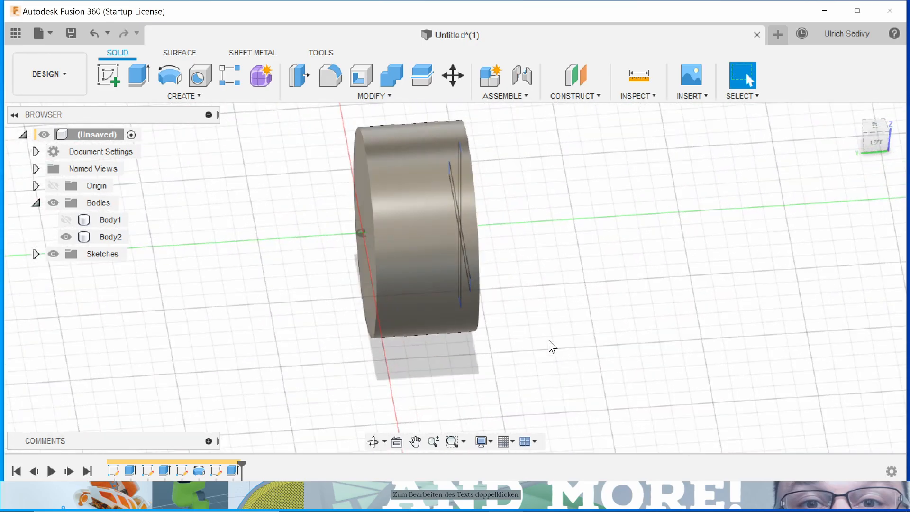
{"action": "left_click", "coordinate": [412, 183]}
{"action": "left_click", "coordinate": [522, 252]}
{"action": "left_click", "coordinate": [392, 75]}
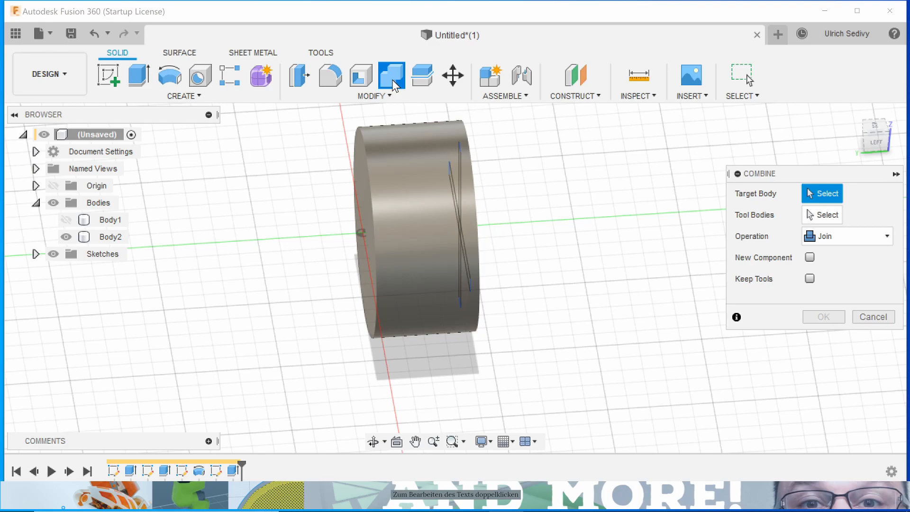
{"action": "left_click", "coordinate": [66, 219]}
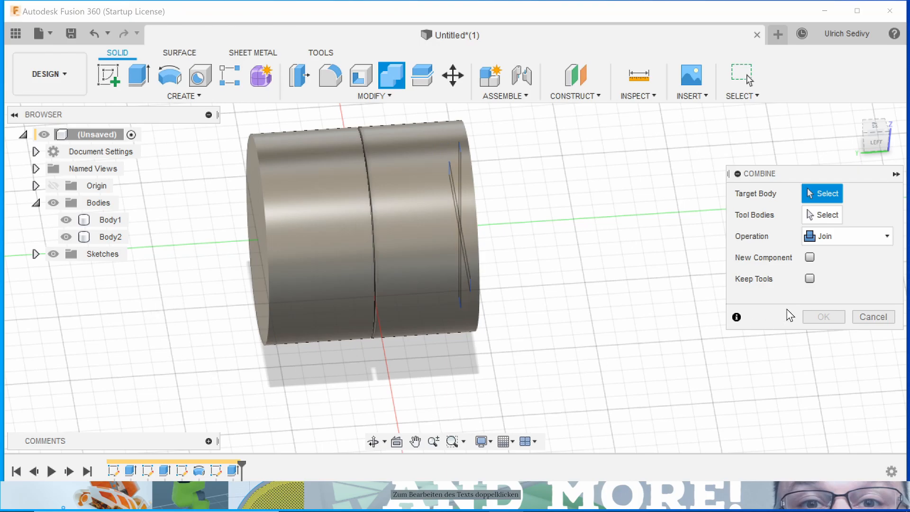
{"action": "left_click", "coordinate": [846, 240]}
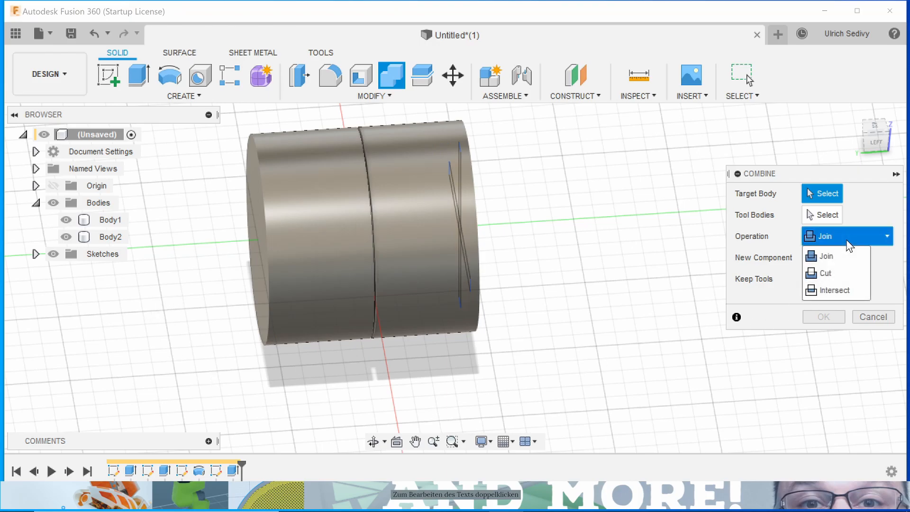
{"action": "left_click", "coordinate": [848, 273]}
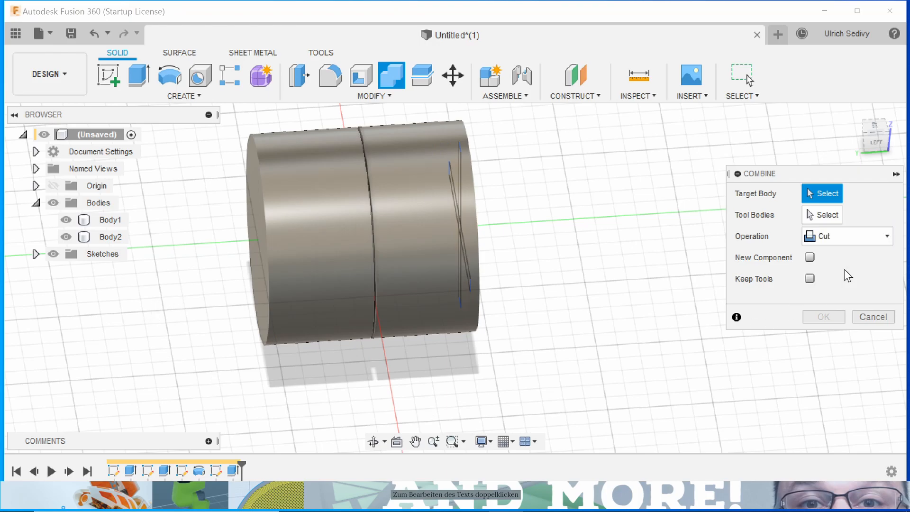
Step: Cut the stepped Body1 out of the new cylinder Body2, keeping the tool body
{"action": "left_click", "coordinate": [434, 234]}
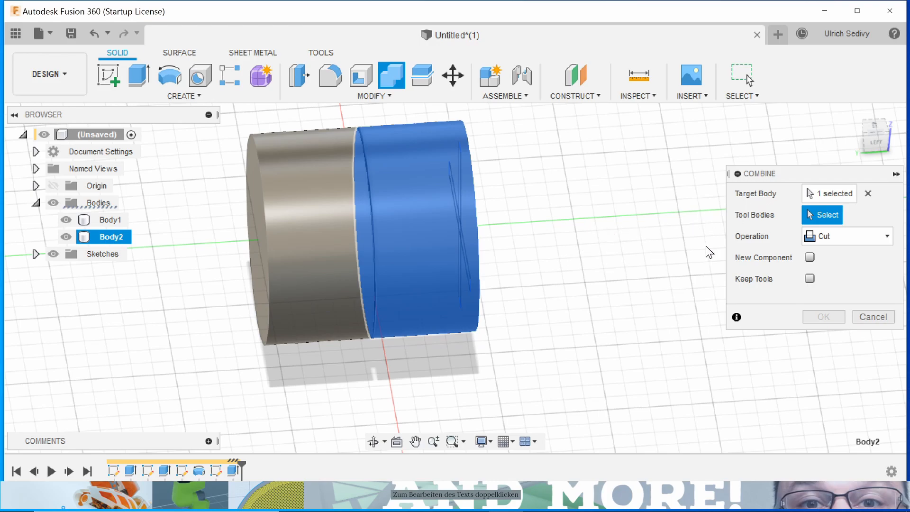
{"action": "left_click", "coordinate": [317, 324]}
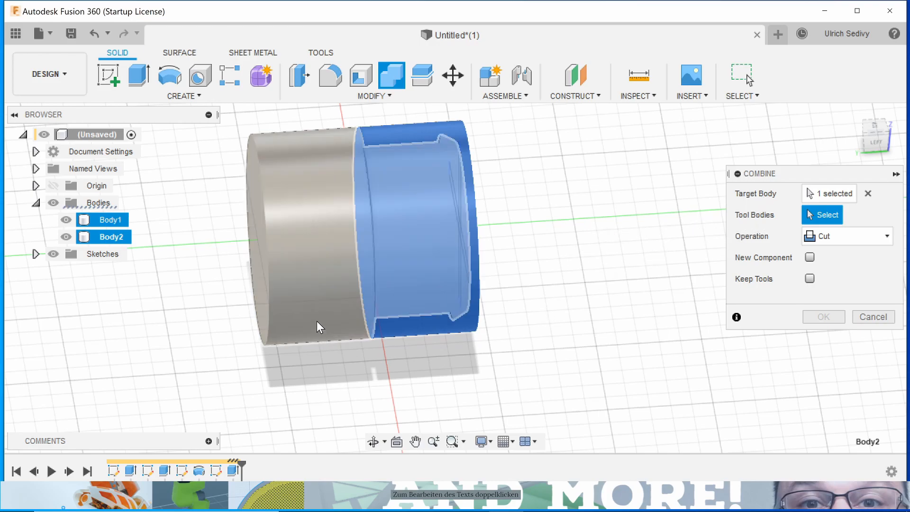
{"action": "left_click", "coordinate": [293, 230]}
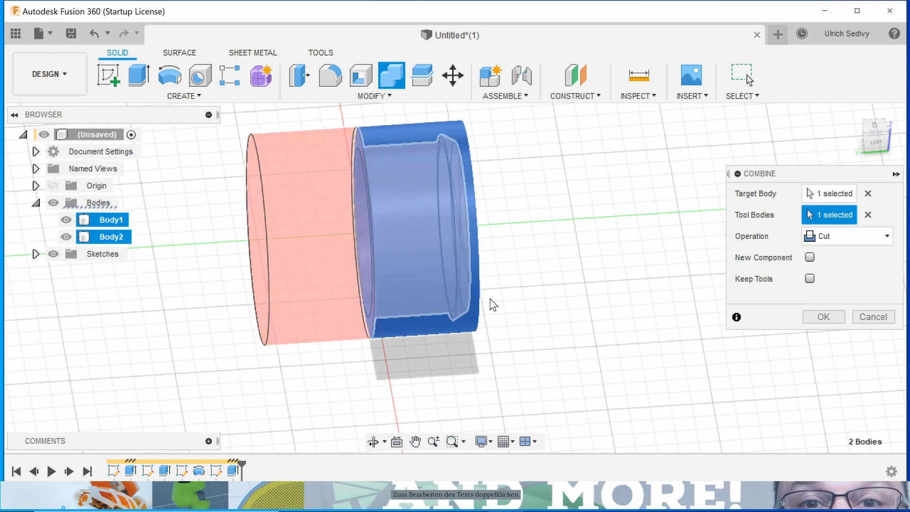
{"action": "left_click", "coordinate": [810, 279]}
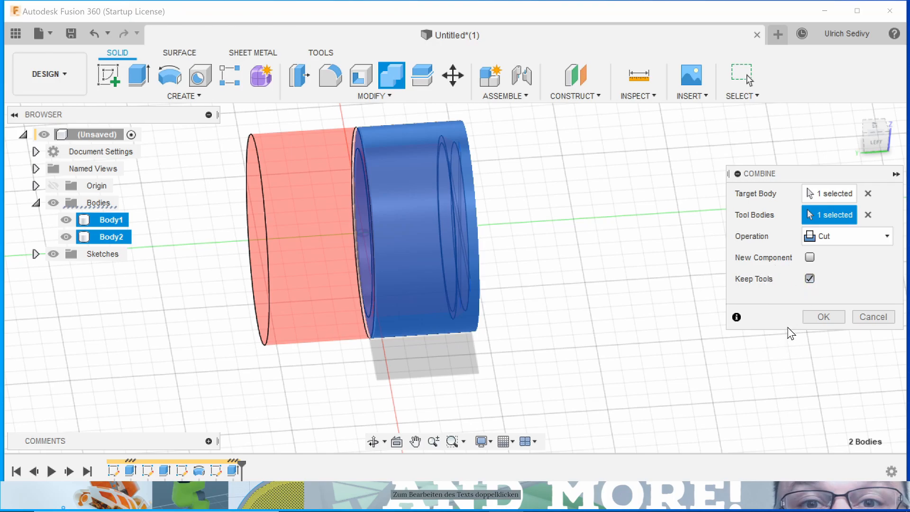
{"action": "left_click", "coordinate": [823, 315]}
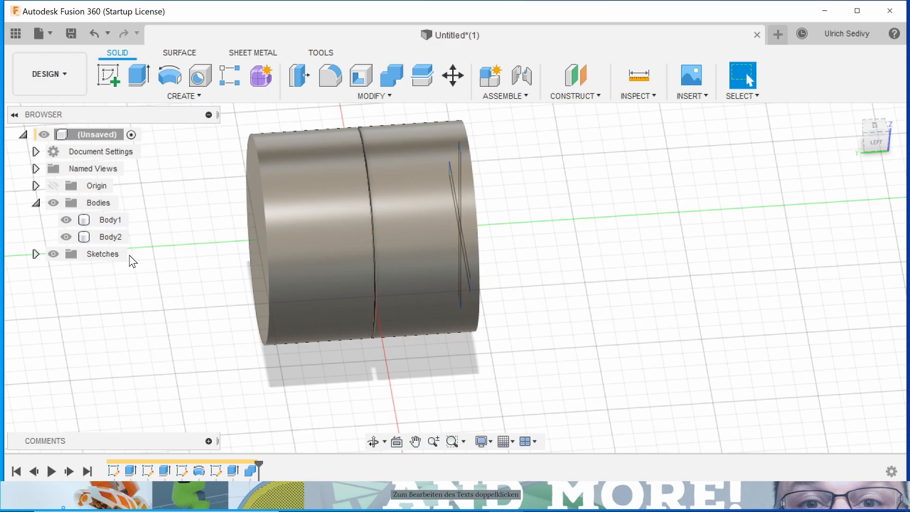
Step: Highlight Body2 and Body1 in turn and compare their shapes from the opposite side
{"action": "left_click", "coordinate": [109, 238]}
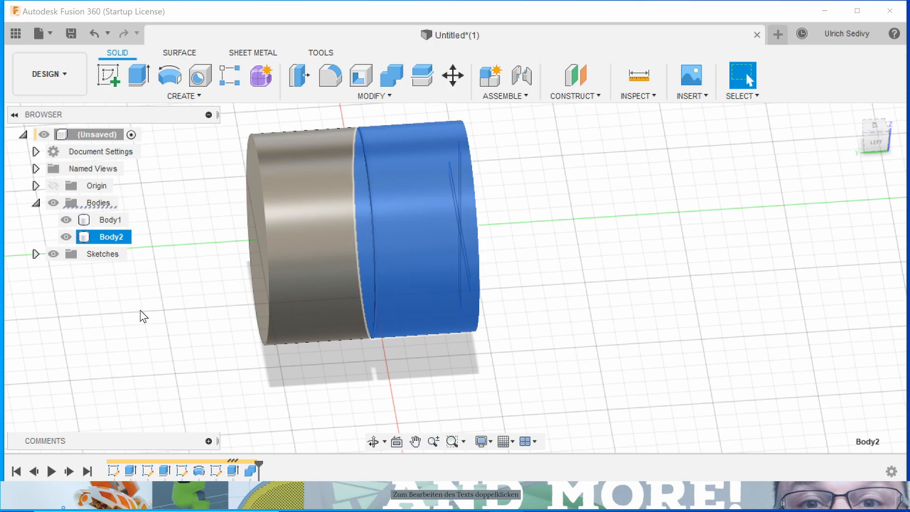
{"action": "middle_click_drag", "start_coordinate": [140, 307], "coordinate": [340, 330], "text": "shift"}
{"action": "left_click", "coordinate": [110, 218]}
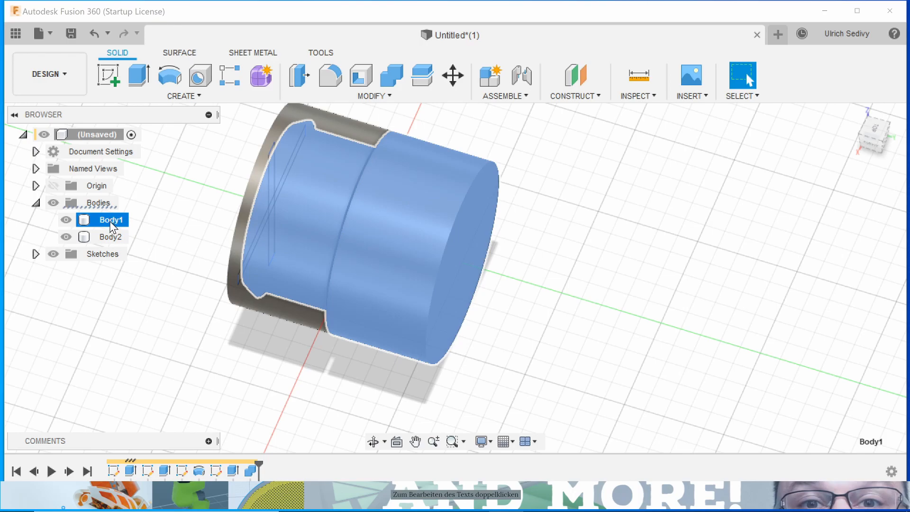
Step: Cut Body1 out of Body2 again with Combine, keeping the tool body
{"action": "left_click", "coordinate": [104, 241]}
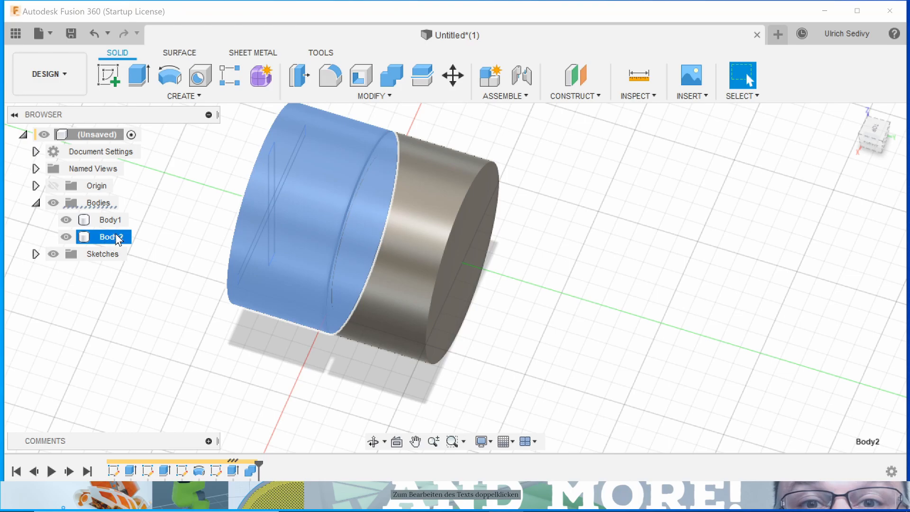
{"action": "middle_click_drag", "start_coordinate": [152, 283], "coordinate": [6, 289], "text": "shift"}
{"action": "middle_click_drag", "start_coordinate": [332, 378], "coordinate": [297, 390], "text": "shift"}
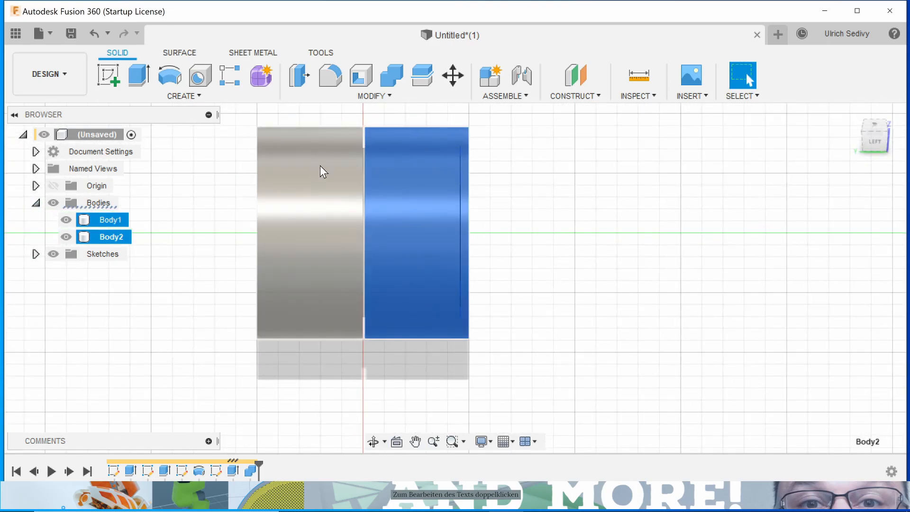
{"action": "left_click", "coordinate": [394, 76]}
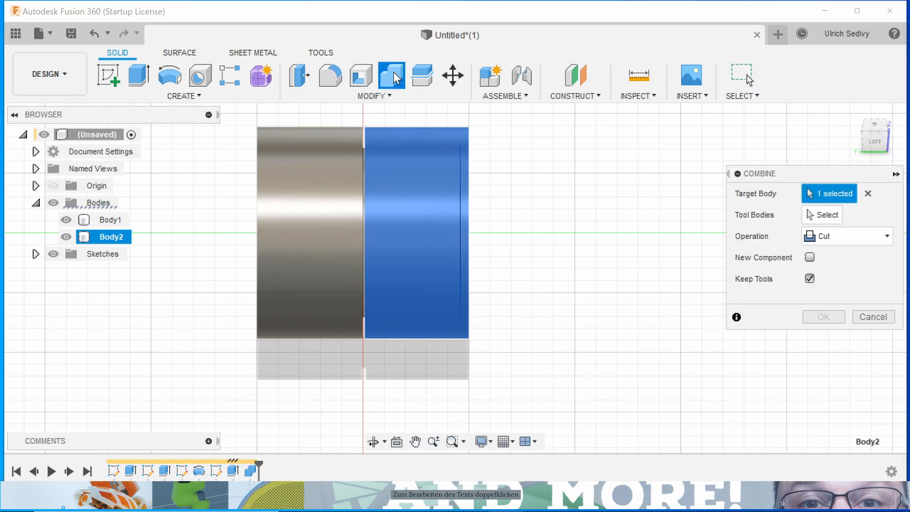
{"action": "left_click", "coordinate": [819, 212]}
{"action": "left_click", "coordinate": [297, 227]}
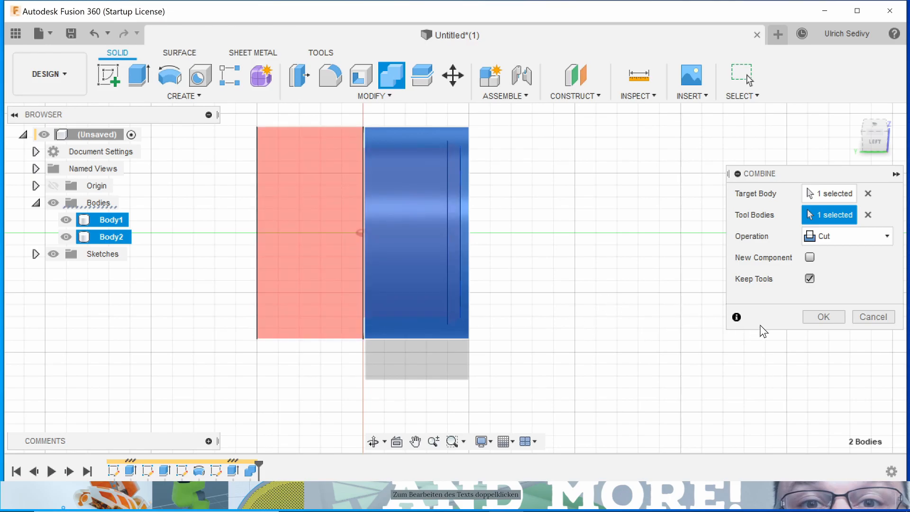
{"action": "left_click", "coordinate": [818, 317]}
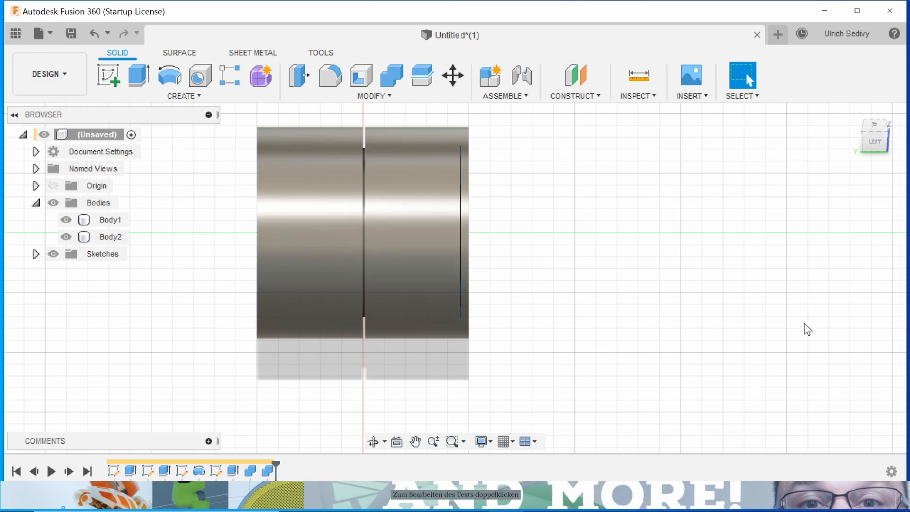
Step: Highlight both bodies in turn, hide Body1, and examine the hollow interior of the cap Body2
{"action": "left_click", "coordinate": [103, 219]}
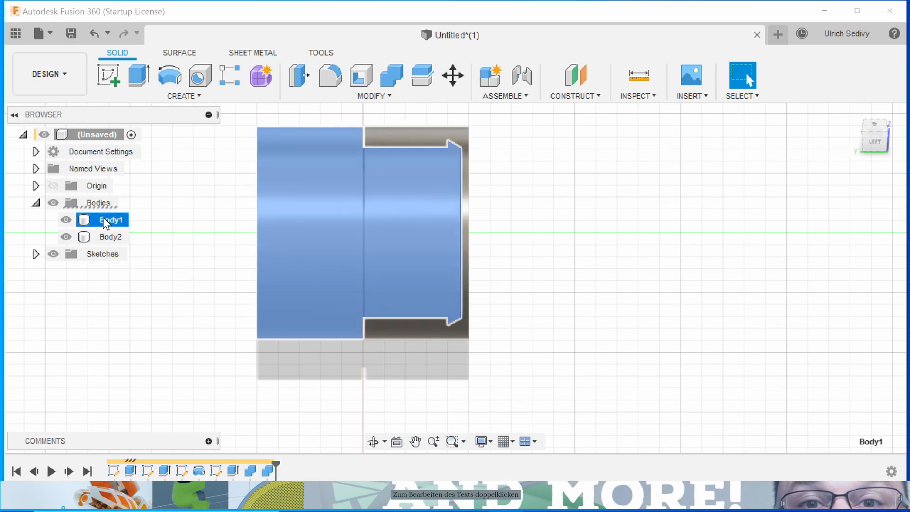
{"action": "left_click", "coordinate": [110, 238]}
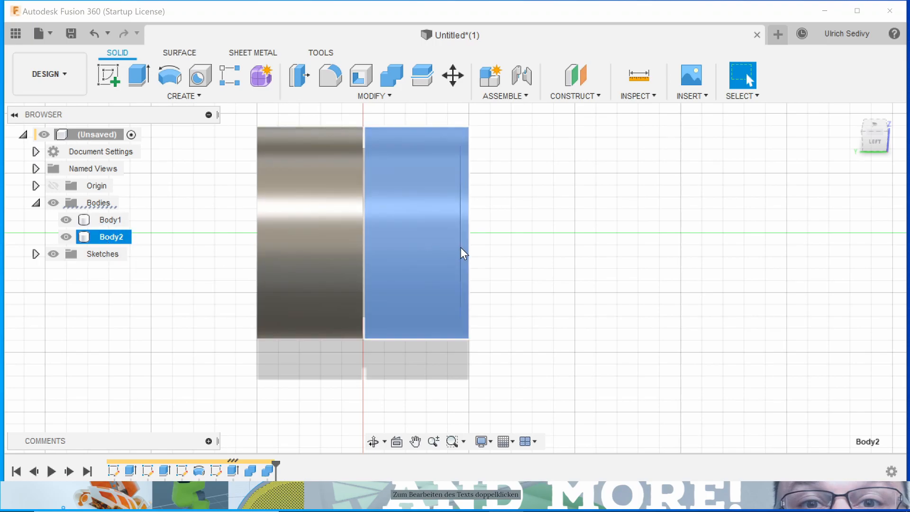
{"action": "left_click", "coordinate": [65, 220]}
{"action": "middle_click_drag", "start_coordinate": [66, 225], "coordinate": [324, 292], "text": "shift"}
{"action": "middle_click_drag", "start_coordinate": [234, 305], "coordinate": [398, 262], "text": "shift"}
{"action": "scroll", "coordinate": [455, 260], "scroll_direction": "down", "scroll_amount": 3}
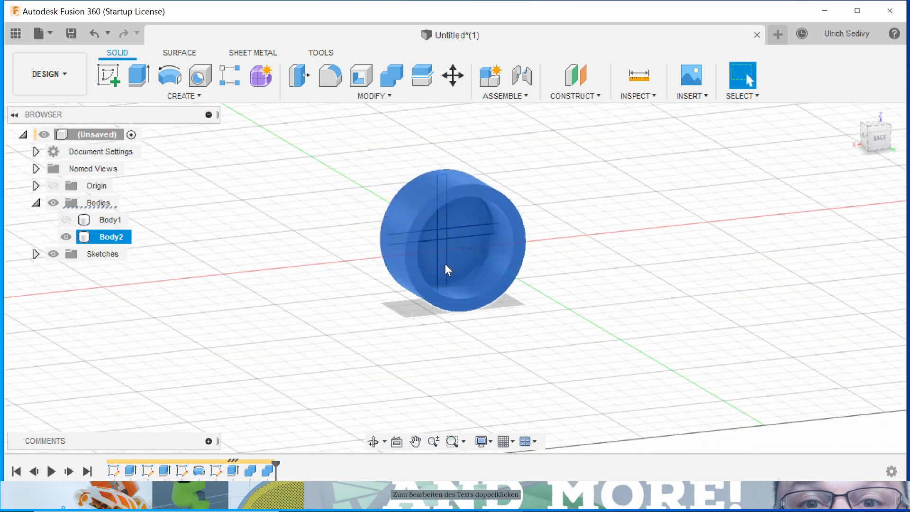
{"action": "scroll", "coordinate": [445, 246], "scroll_direction": "up", "scroll_amount": 4}
{"action": "scroll", "coordinate": [445, 246], "scroll_direction": "up", "scroll_amount": 4}
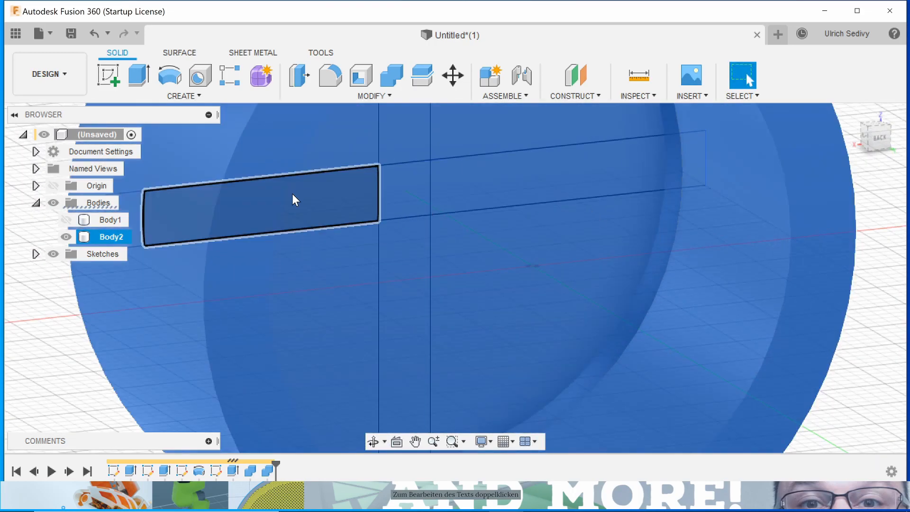
{"action": "mouse_move", "coordinate": [514, 268]}
{"action": "middle_mouse_down", "text": "shift"}
{"action": "mouse_move", "coordinate": [538, 234]}
{"action": "mouse_move", "coordinate": [563, 233]}
{"action": "mouse_move", "coordinate": [520, 251]}
{"action": "middle_mouse_up", "text": "shift"}
{"action": "middle_click_drag", "start_coordinate": [388, 300], "coordinate": [348, 283]}
{"action": "scroll", "coordinate": [374, 267], "scroll_direction": "down", "scroll_amount": 3}
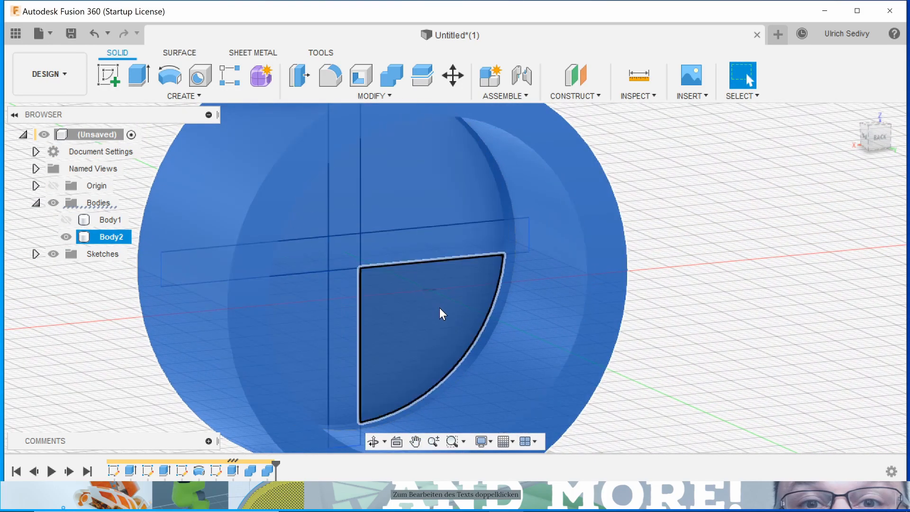
Step: Select the tapered groove face inside Body2 and inspect its shape from several sides
{"action": "middle_click_drag", "start_coordinate": [474, 295], "coordinate": [479, 138], "text": "shift"}
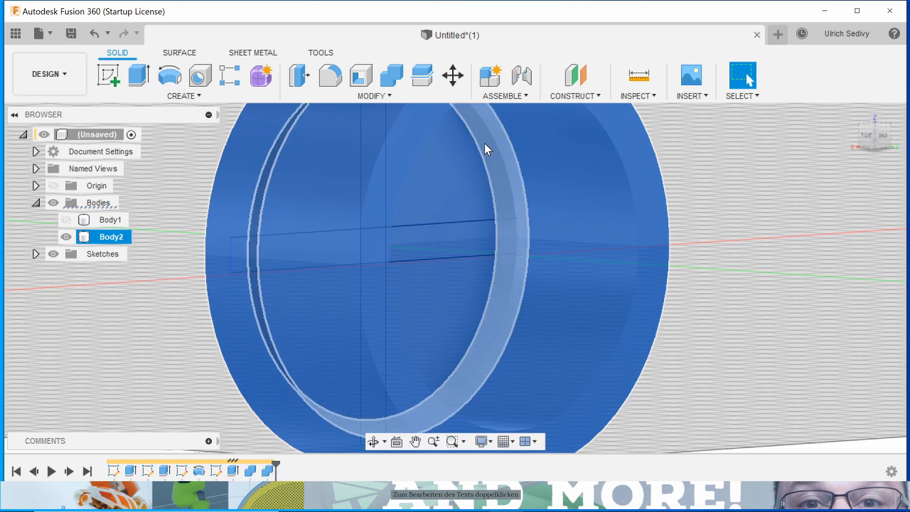
{"action": "left_click", "coordinate": [485, 143]}
{"action": "middle_click_drag", "start_coordinate": [482, 170], "coordinate": [478, 362], "text": "shift"}
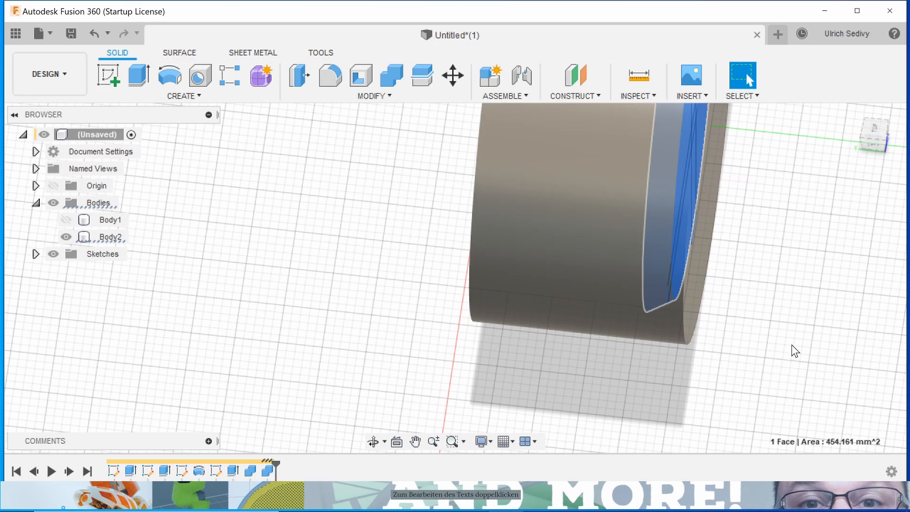
{"action": "middle_click_drag", "start_coordinate": [793, 352], "coordinate": [655, 401]}
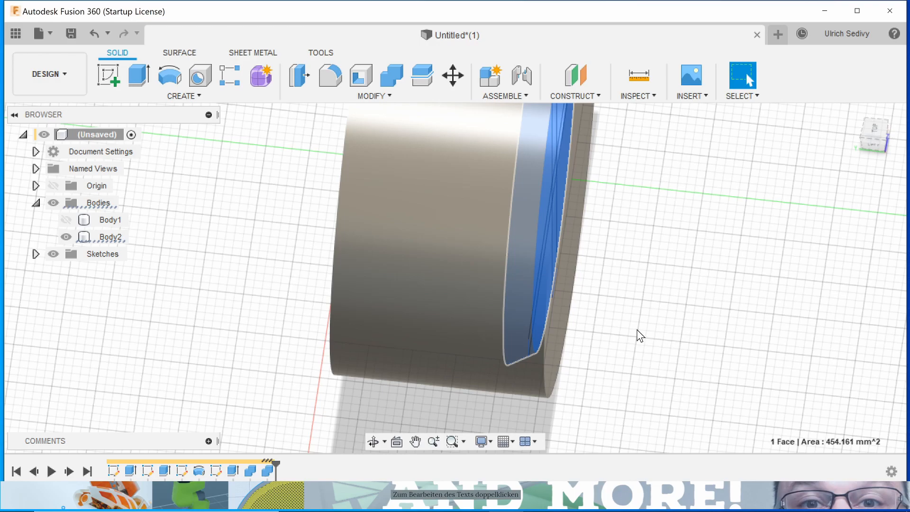
{"action": "middle_click_drag", "start_coordinate": [632, 337], "coordinate": [745, 251]}
{"action": "scroll", "coordinate": [618, 326], "scroll_direction": "down", "scroll_amount": 5}
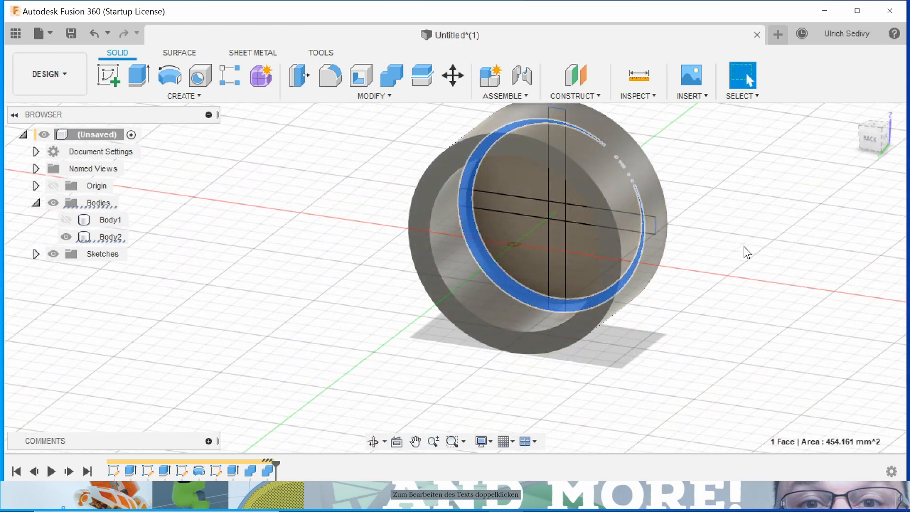
{"action": "middle_click_drag", "start_coordinate": [732, 215], "coordinate": [673, 246], "text": "shift"}
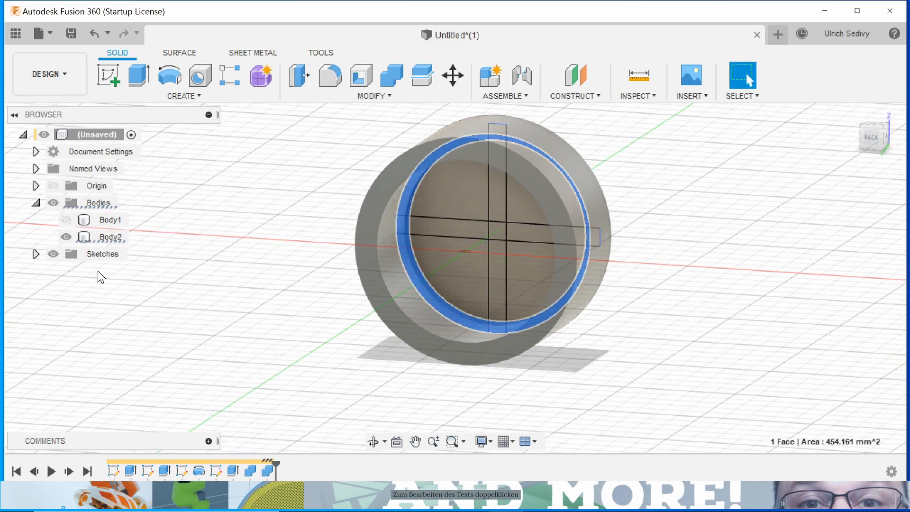
Step: Hide the cap Body2, show the stepped Body1 again, and face its lipped end
{"action": "left_click", "coordinate": [67, 235]}
{"action": "left_click", "coordinate": [66, 236]}
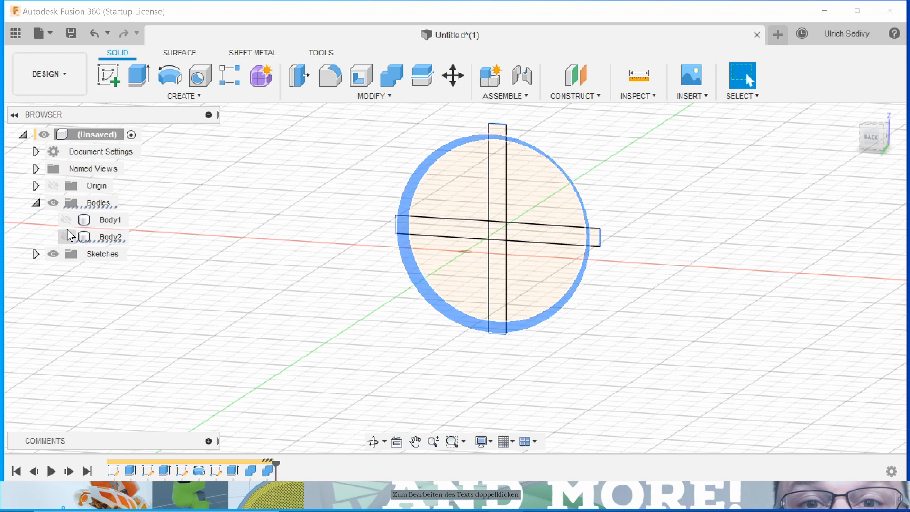
{"action": "left_click", "coordinate": [69, 220]}
{"action": "middle_click_drag", "start_coordinate": [204, 275], "coordinate": [109, 309], "text": "shift"}
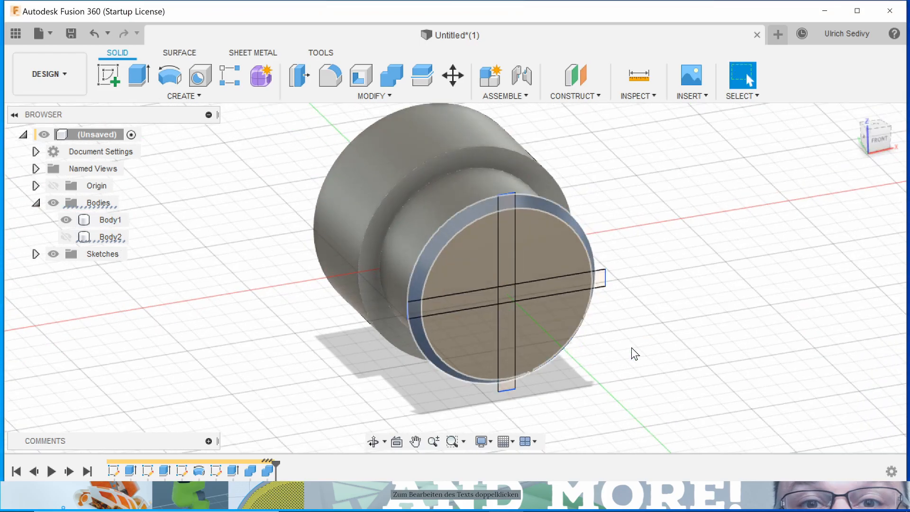
{"action": "middle_click_drag", "start_coordinate": [650, 335], "coordinate": [629, 311], "text": "shift"}
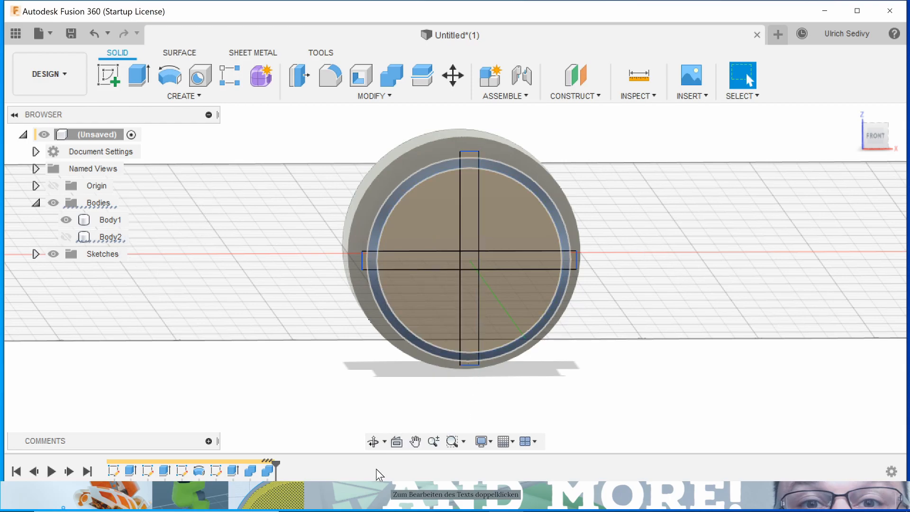
Step: Highlight the crossed-slot sketch Sketch4 and examine how its profiles lie on Body1's lipped end
{"action": "left_click", "coordinate": [215, 468]}
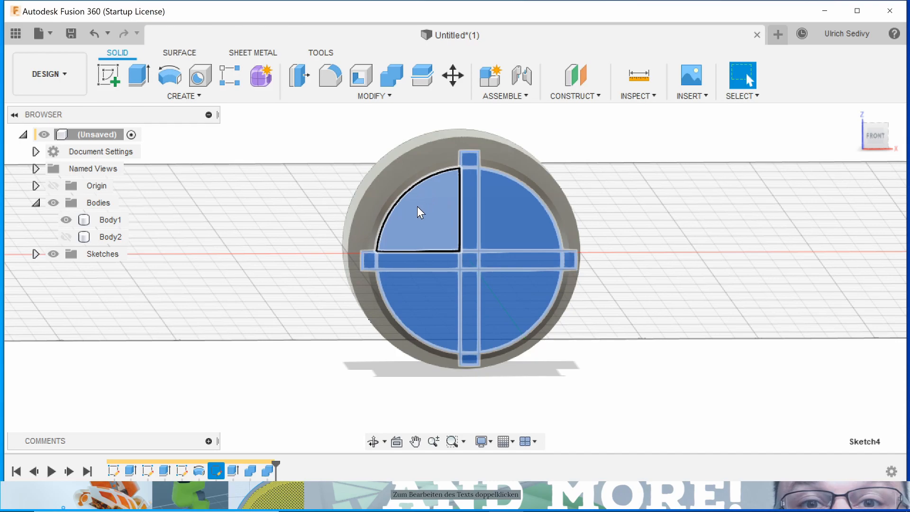
{"action": "scroll", "coordinate": [416, 214], "scroll_direction": "up", "scroll_amount": 5}
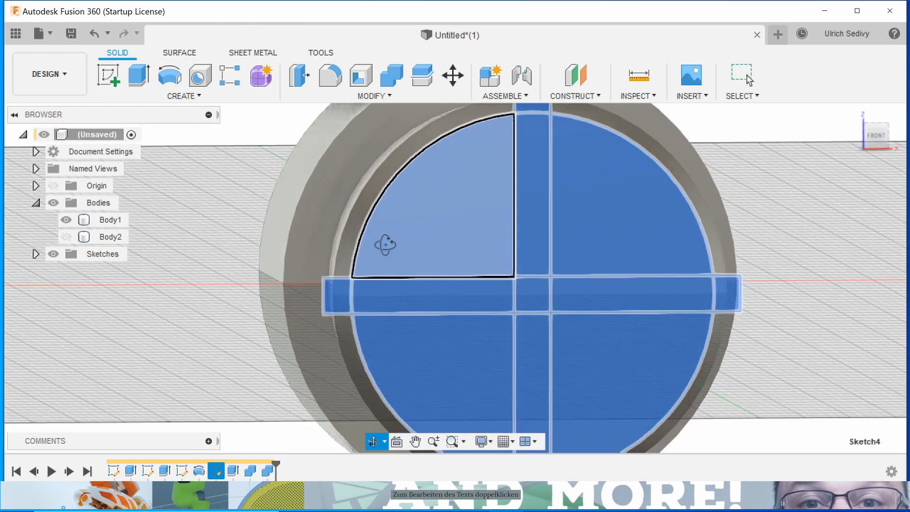
{"action": "middle_click_drag", "start_coordinate": [383, 245], "coordinate": [623, 219], "text": "shift"}
{"action": "middle_click_drag", "start_coordinate": [627, 290], "coordinate": [329, 117]}
{"action": "mouse_move", "coordinate": [657, 299]}
{"action": "middle_mouse_down", "text": "shift"}
{"action": "mouse_move", "coordinate": [573, 279]}
{"action": "mouse_move", "coordinate": [630, 339]}
{"action": "mouse_move", "coordinate": [741, 386]}
{"action": "mouse_move", "coordinate": [716, 368]}
{"action": "middle_mouse_up", "text": "shift"}
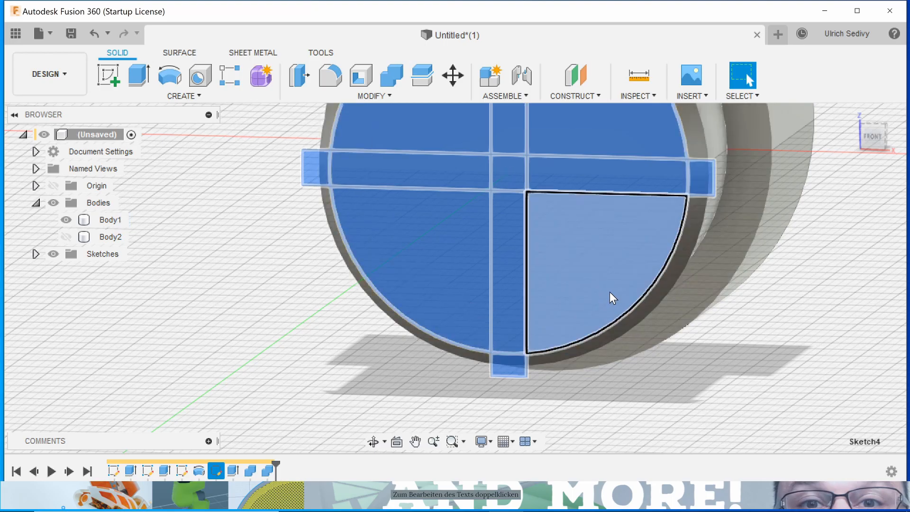
{"action": "middle_click_drag", "start_coordinate": [771, 380], "coordinate": [626, 347], "text": "shift"}
{"action": "scroll", "coordinate": [719, 393], "scroll_direction": "down", "scroll_amount": 4}
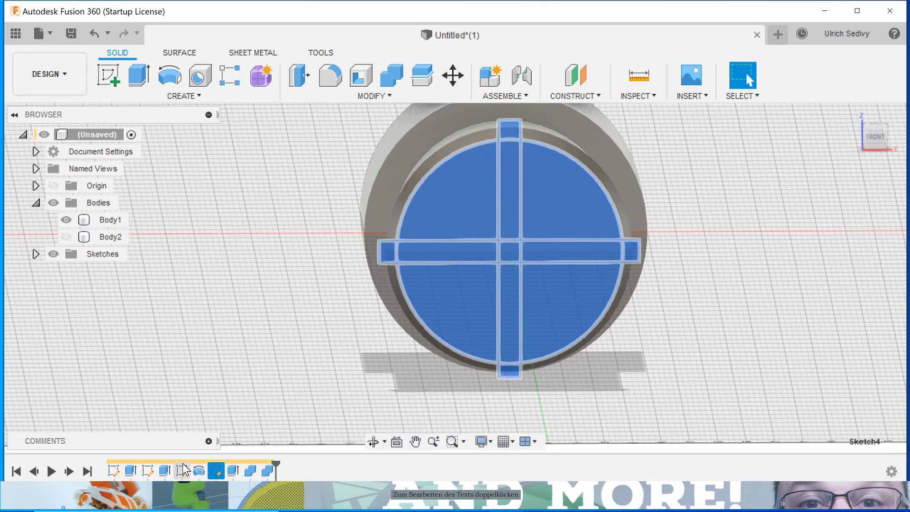
Step: Edit Sketch4 and add a 38 mm diameter circle centred on the origin where the slots cross
{"action": "right_click", "coordinate": [217, 471]}
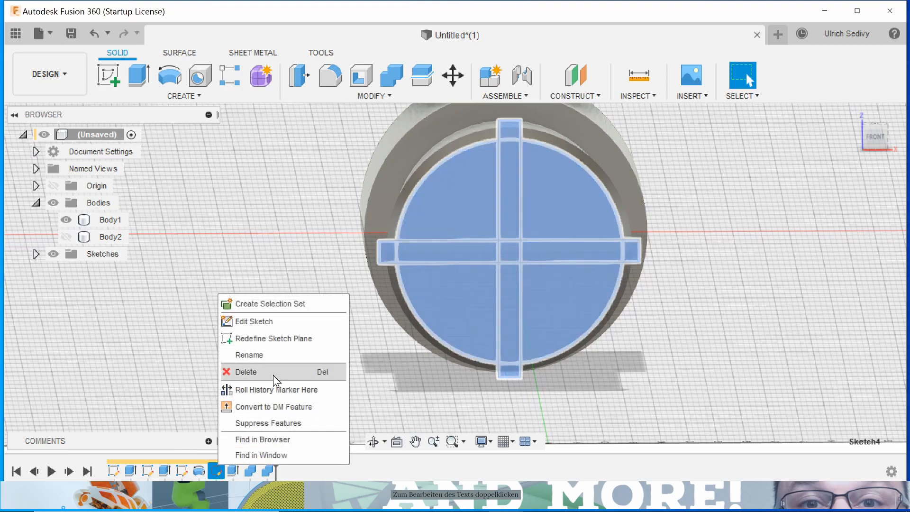
{"action": "left_click", "coordinate": [279, 322]}
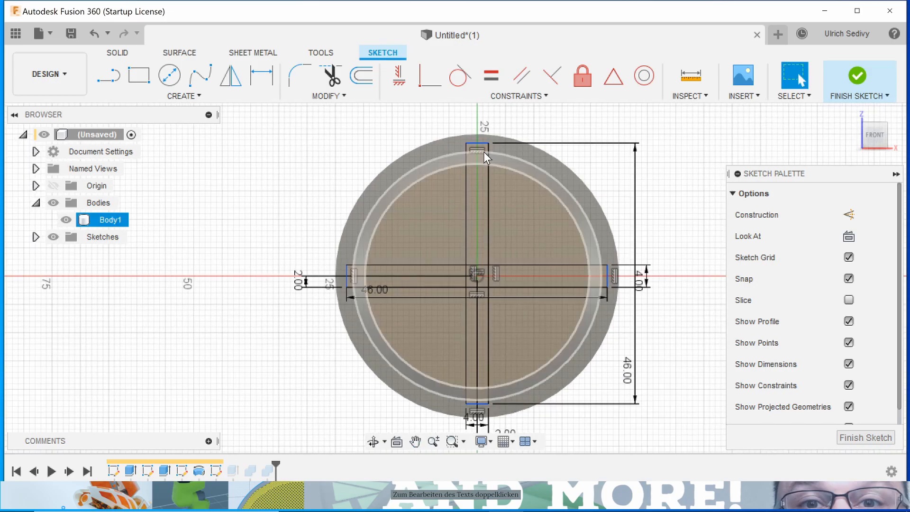
{"action": "left_click", "coordinate": [170, 75]}
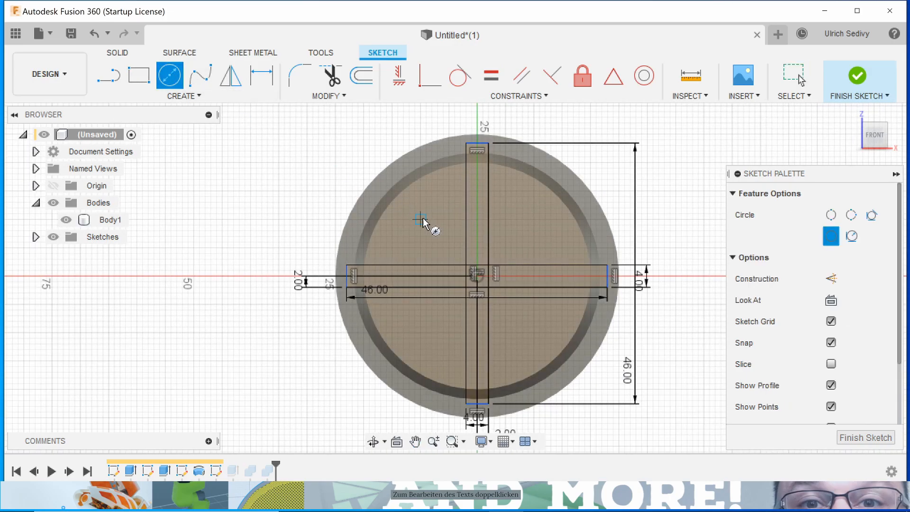
{"action": "left_click", "coordinate": [477, 276]}
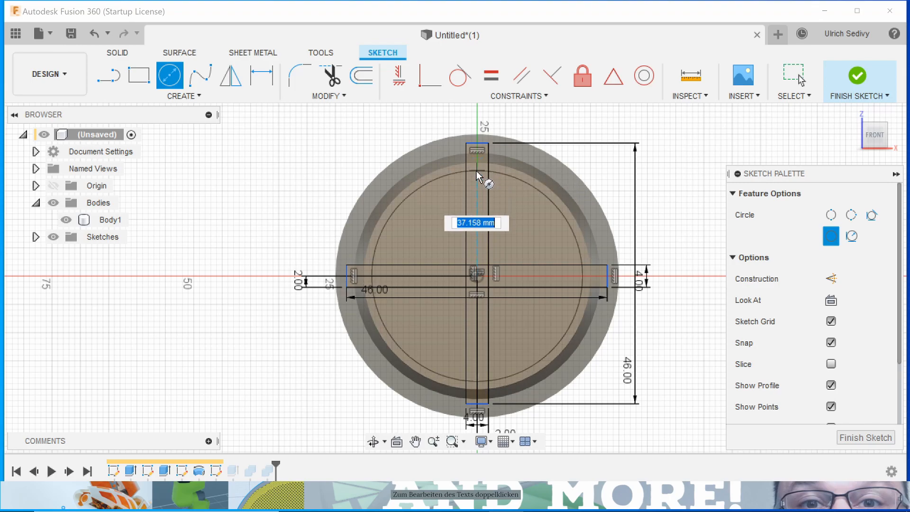
{"action": "scroll", "coordinate": [478, 175], "scroll_direction": "up", "scroll_amount": 1}
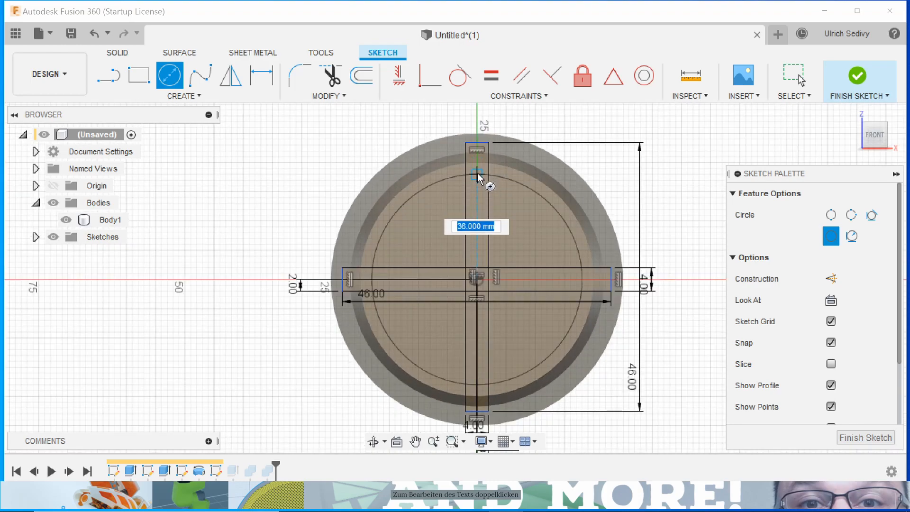
{"action": "scroll", "coordinate": [479, 172], "scroll_direction": "up", "scroll_amount": 3}
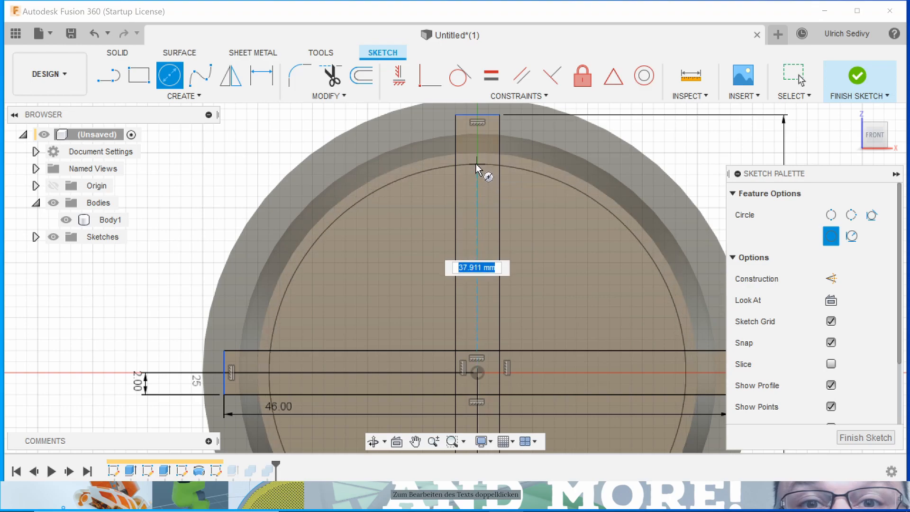
{"action": "type", "text": "38"}
{"action": "key", "text": "Tab"}
{"action": "key", "text": "Return"}
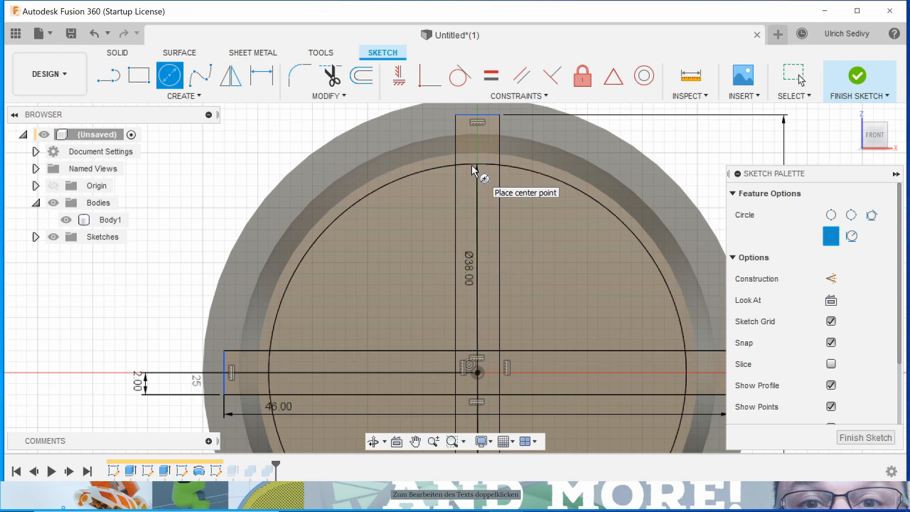
Step: Check the new circle against the edge of the end face and finish the sketch
{"action": "scroll", "coordinate": [544, 241], "scroll_direction": "up", "scroll_amount": 4}
{"action": "mouse_move", "coordinate": [544, 241]}
{"action": "middle_mouse_down"}
{"action": "mouse_move", "coordinate": [521, 209]}
{"action": "mouse_move", "coordinate": [507, 148]}
{"action": "middle_mouse_up"}
{"action": "scroll", "coordinate": [525, 255], "scroll_direction": "down", "scroll_amount": 4}
{"action": "scroll", "coordinate": [526, 255], "scroll_direction": "down", "scroll_amount": 1}
{"action": "mouse_move", "coordinate": [535, 245]}
{"action": "middle_mouse_down"}
{"action": "mouse_move", "coordinate": [559, 205]}
{"action": "mouse_move", "coordinate": [553, 182]}
{"action": "mouse_move", "coordinate": [549, 230]}
{"action": "mouse_move", "coordinate": [583, 225]}
{"action": "mouse_move", "coordinate": [525, 262]}
{"action": "middle_mouse_up"}
{"action": "scroll", "coordinate": [570, 235], "scroll_direction": "down", "scroll_amount": 1}
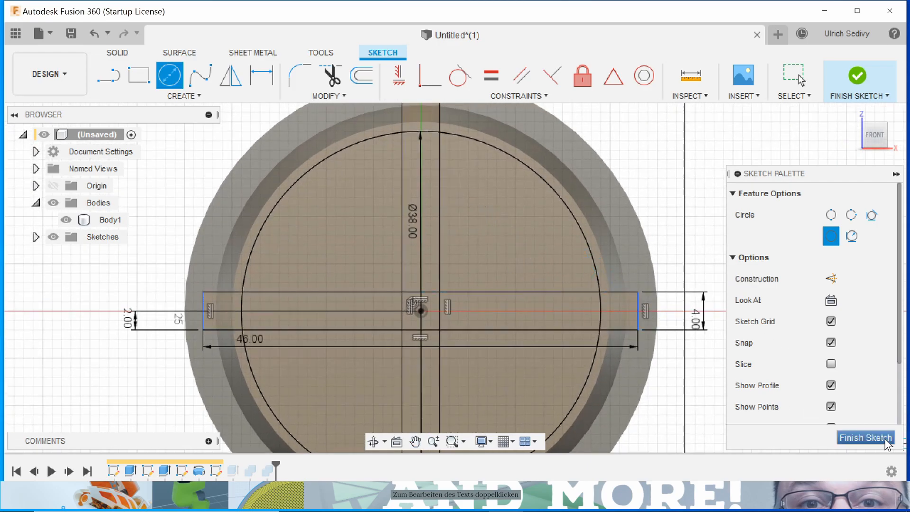
{"action": "left_click", "coordinate": [863, 436]}
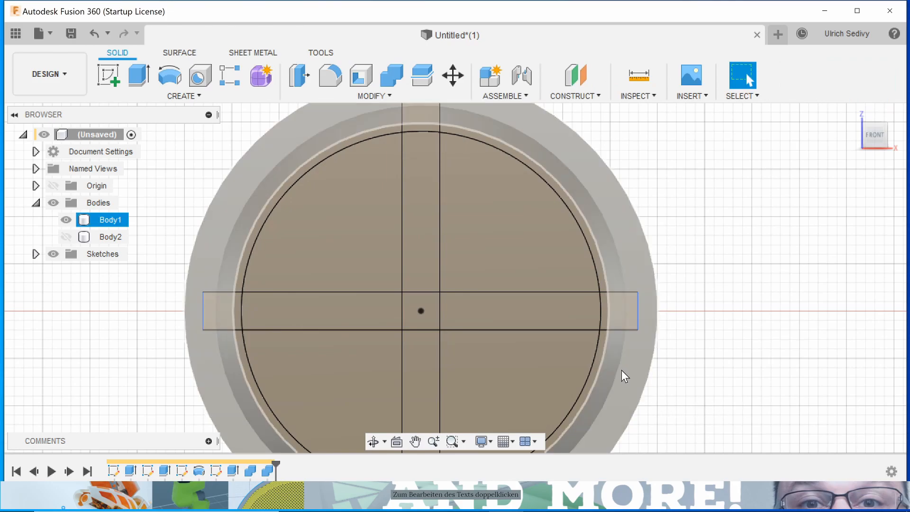
Step: Start an extrusion from Sketch4 with the upper and left slot arms and the upper-right, upper-left and lower-left circle quadrants as profiles
{"action": "middle_click_drag", "start_coordinate": [707, 294], "coordinate": [705, 220]}
{"action": "scroll", "coordinate": [700, 287], "scroll_direction": "down", "scroll_amount": 3}
{"action": "scroll", "coordinate": [700, 288], "scroll_direction": "down", "scroll_amount": 2}
{"action": "middle_click_drag", "start_coordinate": [721, 299], "coordinate": [708, 311]}
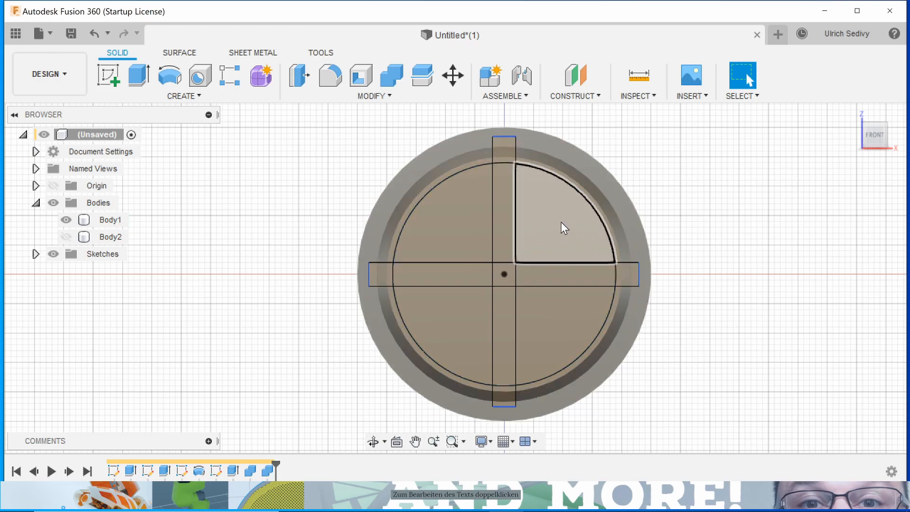
{"action": "key", "text": "e"}
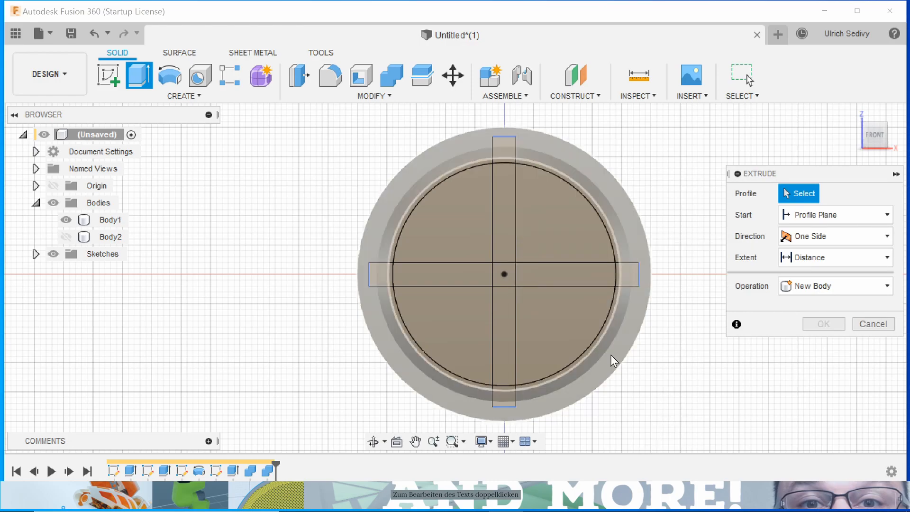
{"action": "left_click", "coordinate": [507, 213]}
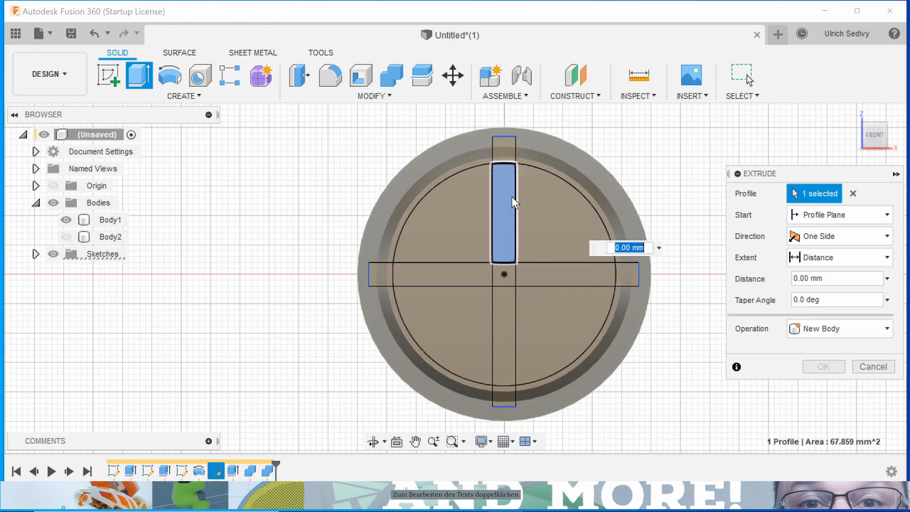
{"action": "left_click", "coordinate": [505, 152]}
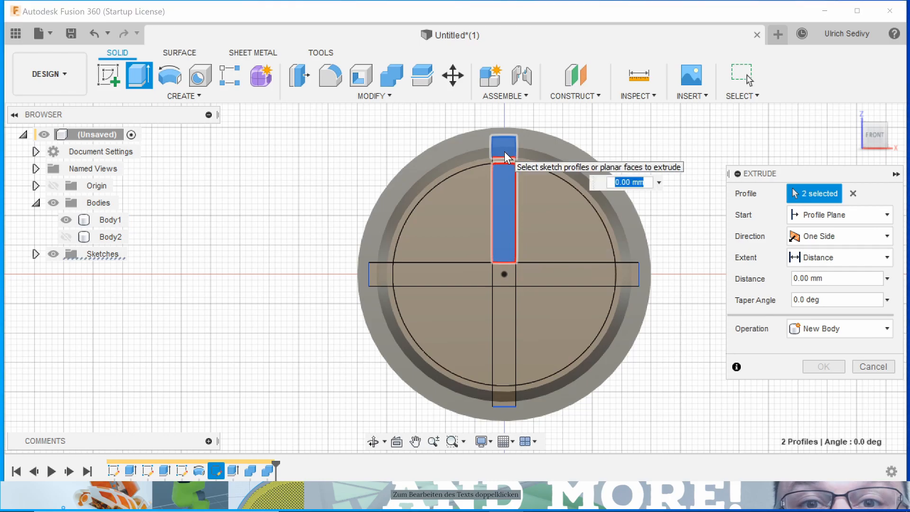
{"action": "left_click", "coordinate": [526, 231]}
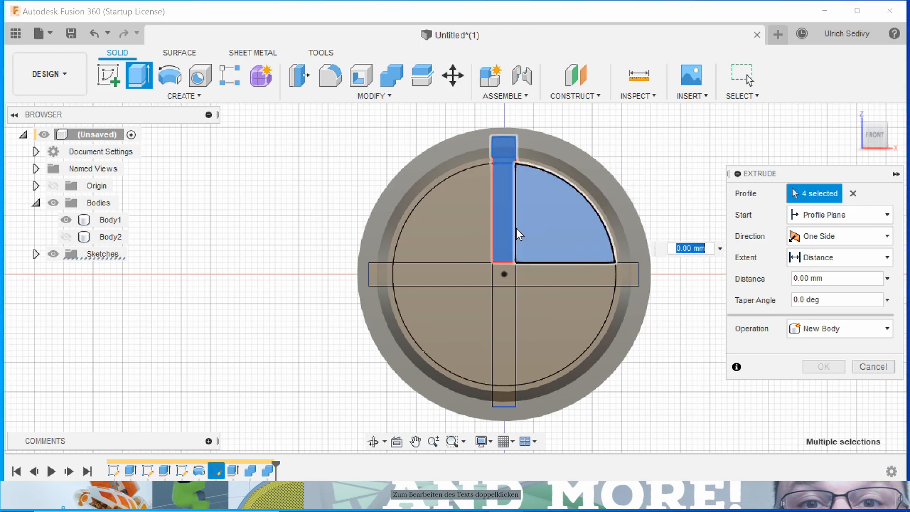
{"action": "left_click", "coordinate": [453, 227]}
{"action": "left_click", "coordinate": [455, 304]}
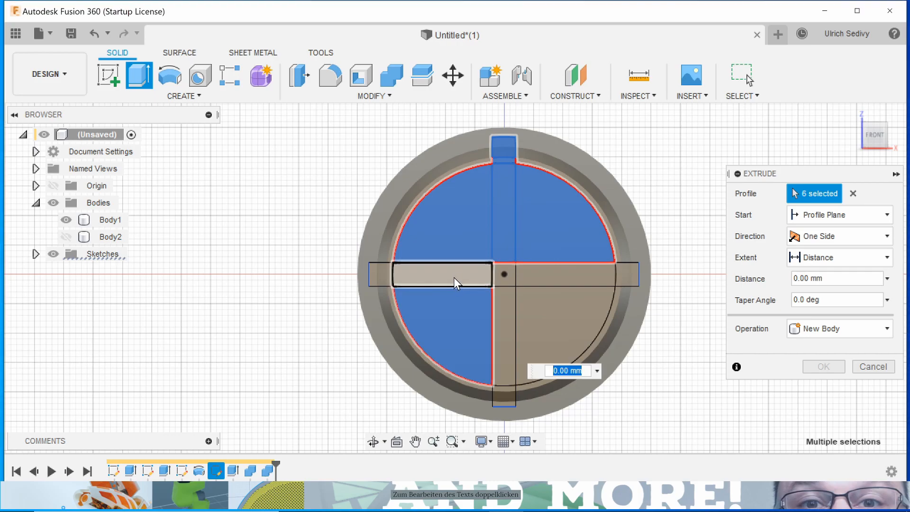
{"action": "left_click", "coordinate": [454, 278]}
{"action": "left_click", "coordinate": [385, 275]}
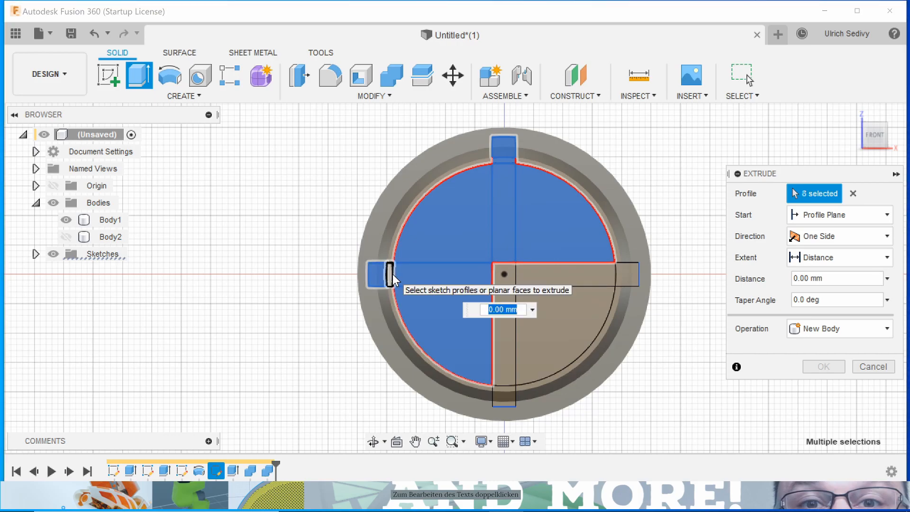
{"action": "left_click", "coordinate": [392, 274]}
Step: Add the centre square, the lower and right slot arms out to their ends and the lower-right quadrant to the extrusion profiles
{"action": "scroll", "coordinate": [367, 284], "scroll_direction": "down", "scroll_amount": 3}
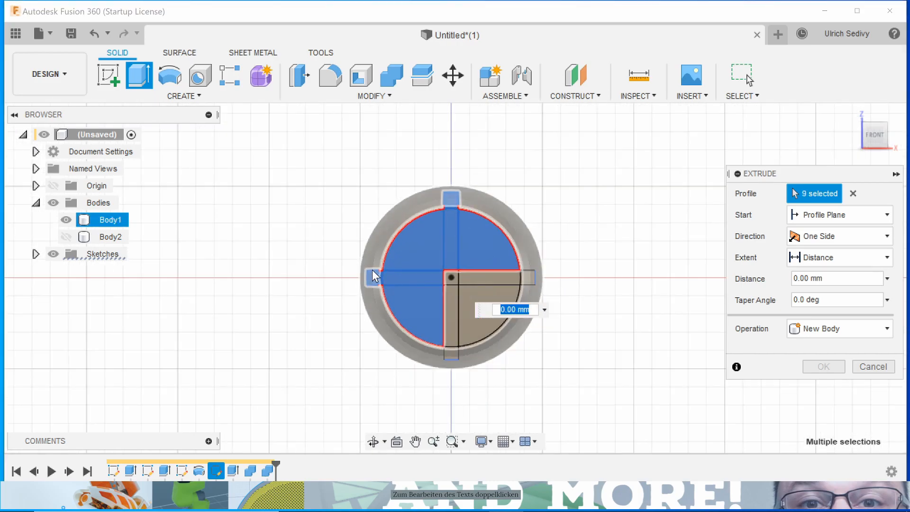
{"action": "scroll", "coordinate": [437, 261], "scroll_direction": "up", "scroll_amount": 8}
{"action": "left_click", "coordinate": [406, 213]}
{"action": "left_click", "coordinate": [397, 330]}
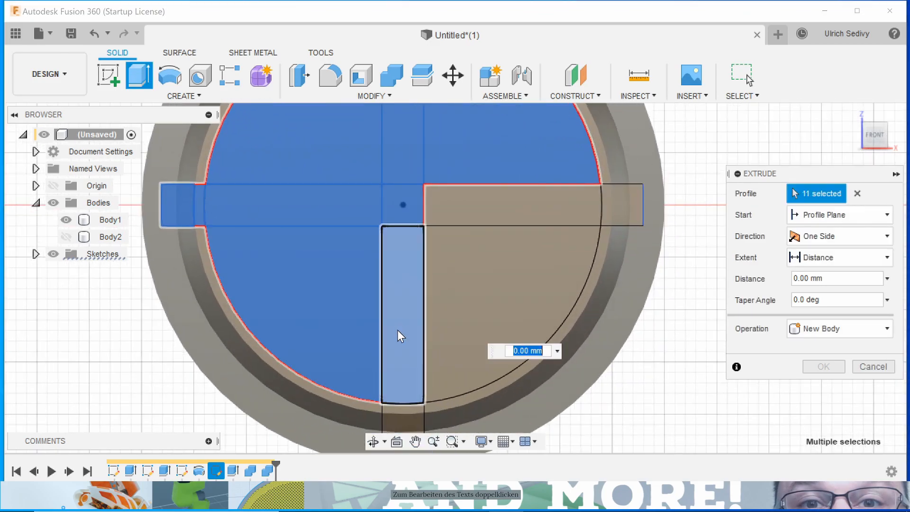
{"action": "left_click", "coordinate": [400, 408]}
{"action": "middle_click_drag", "start_coordinate": [411, 348], "coordinate": [396, 303]}
{"action": "left_click", "coordinate": [402, 374]}
{"action": "left_click", "coordinate": [437, 289]}
{"action": "middle_click_drag", "start_coordinate": [485, 243], "coordinate": [429, 377]}
{"action": "left_click", "coordinate": [421, 276]}
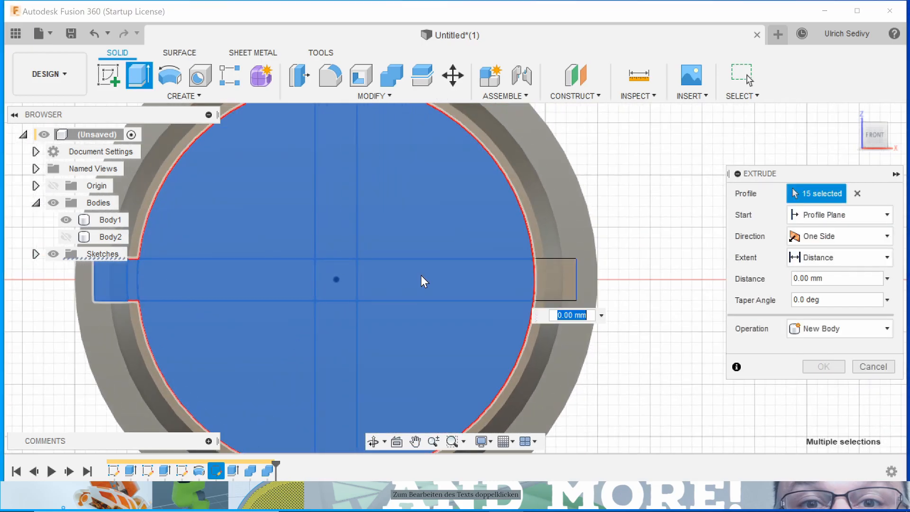
{"action": "left_click", "coordinate": [557, 285]}
{"action": "left_click", "coordinate": [537, 286]}
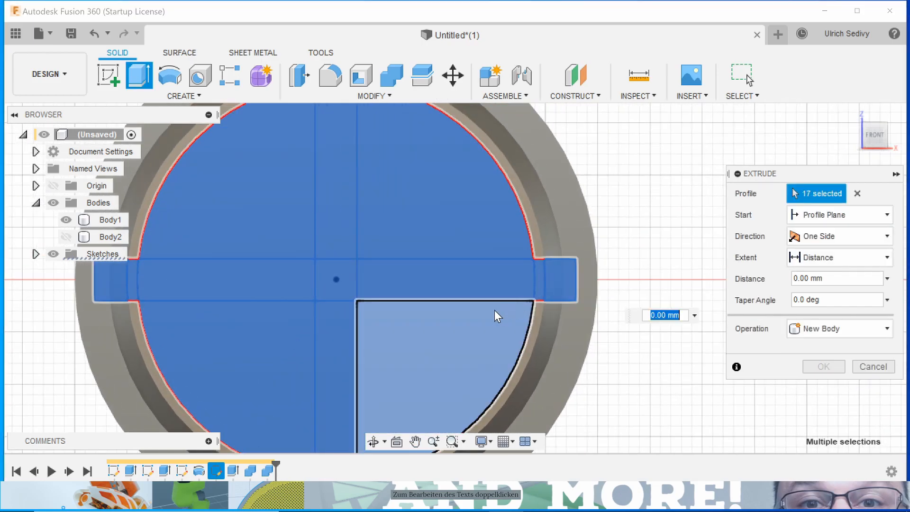
{"action": "scroll", "coordinate": [391, 318], "scroll_direction": "down", "scroll_amount": 6}
{"action": "middle_click_drag", "start_coordinate": [565, 337], "coordinate": [653, 304]}
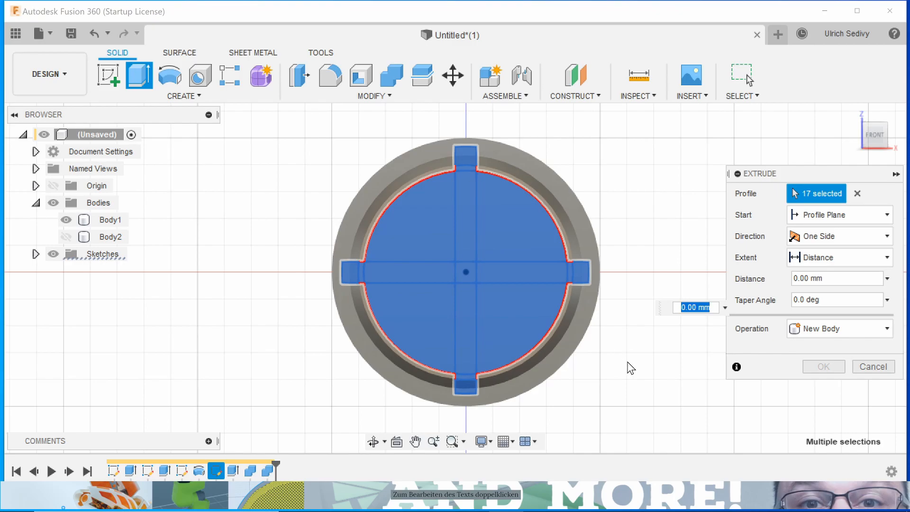
Step: Cut the selected circle and slot profiles -10 mm into Body1's lipped end
{"action": "middle_click_drag", "start_coordinate": [626, 373], "coordinate": [644, 346], "text": "shift"}
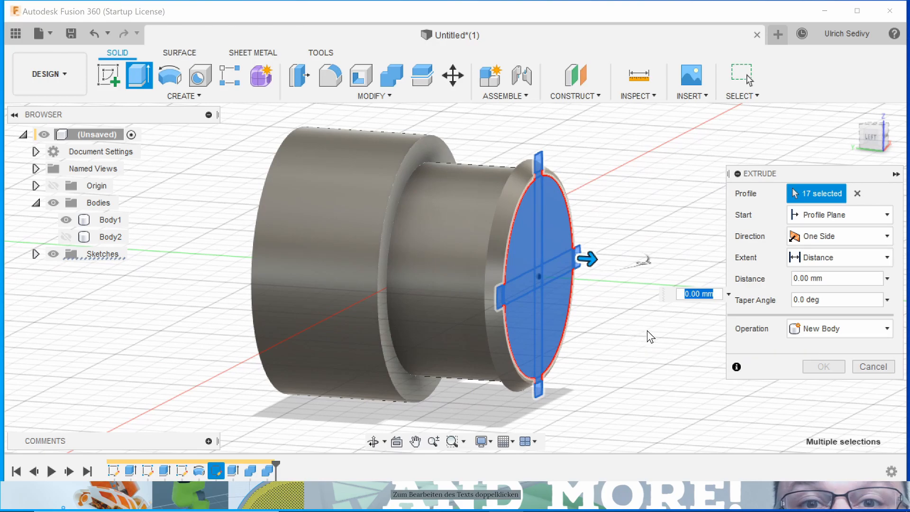
{"action": "key", "text": "BackSpace"}
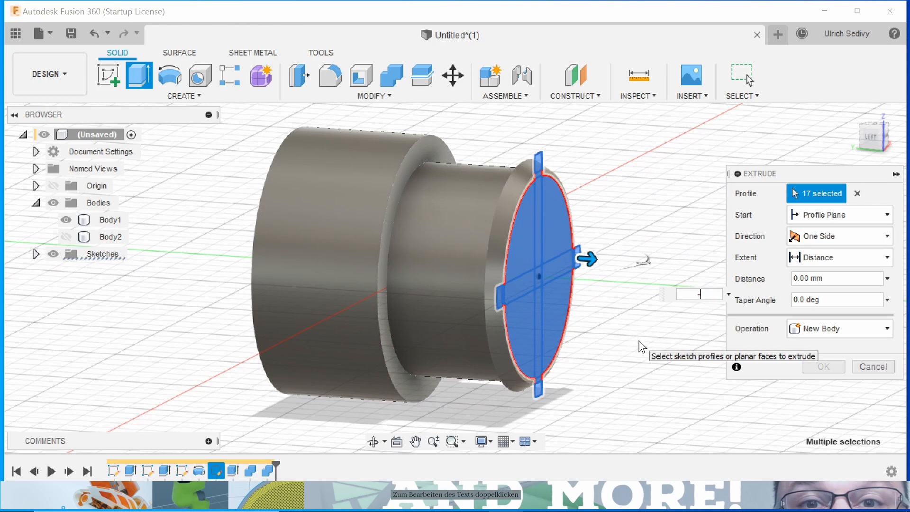
{"action": "type", "text": "-10"}
{"action": "key", "text": "Return"}
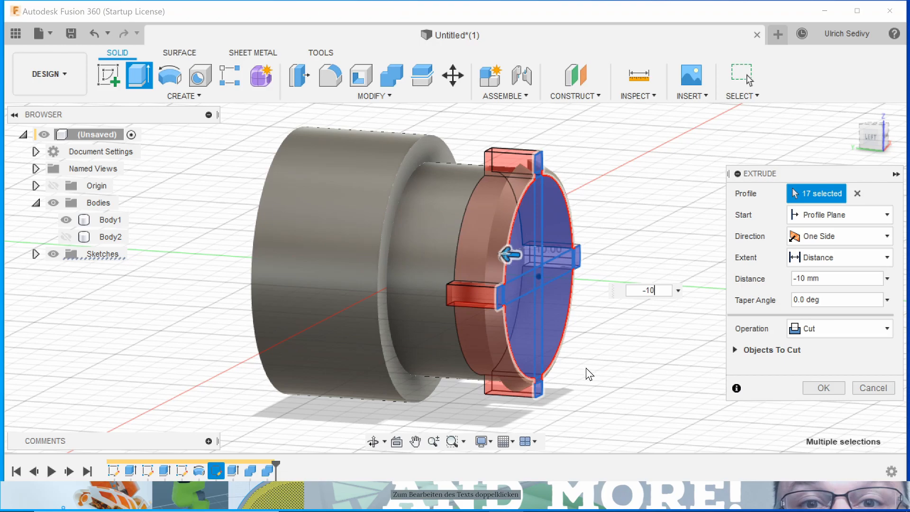
{"action": "middle_click_drag", "start_coordinate": [632, 349], "coordinate": [545, 343], "text": "shift"}
{"action": "scroll", "coordinate": [438, 206], "scroll_direction": "up", "scroll_amount": 5}
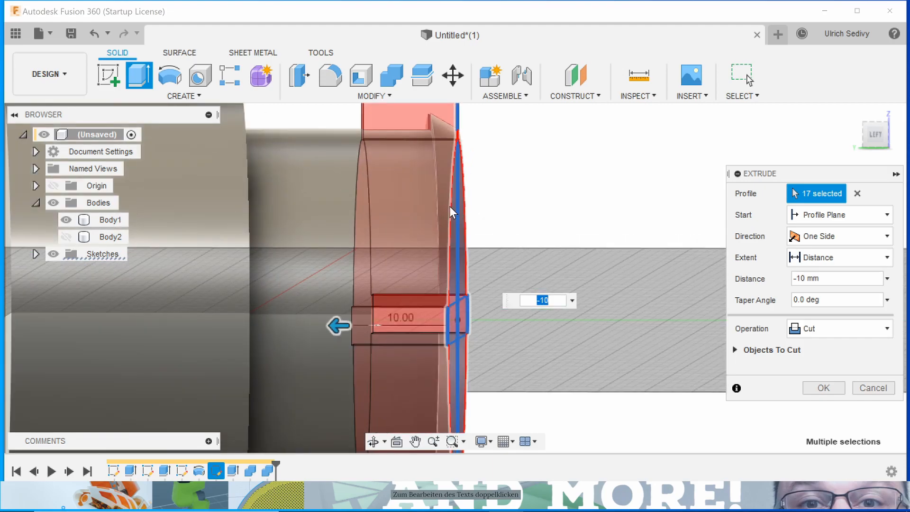
{"action": "middle_click_drag", "start_coordinate": [565, 209], "coordinate": [629, 223], "text": "shift"}
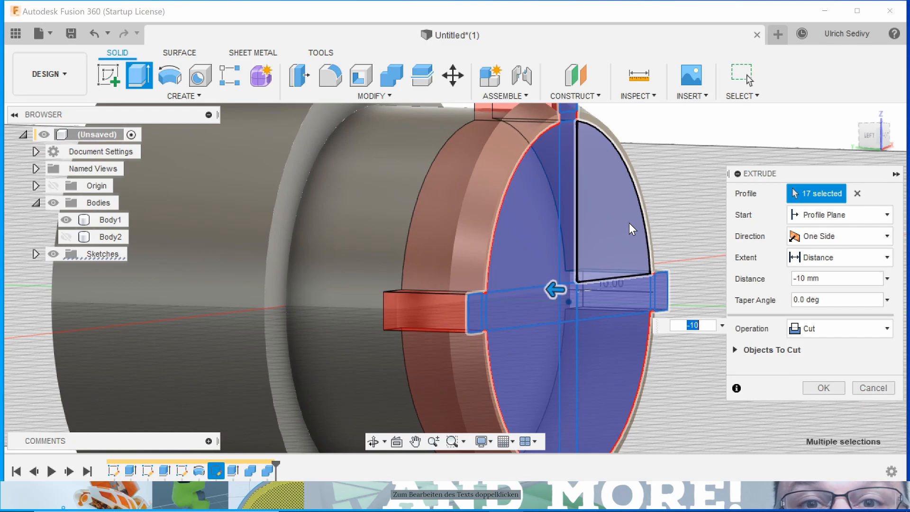
{"action": "middle_click_drag", "start_coordinate": [697, 182], "coordinate": [599, 222], "text": "shift"}
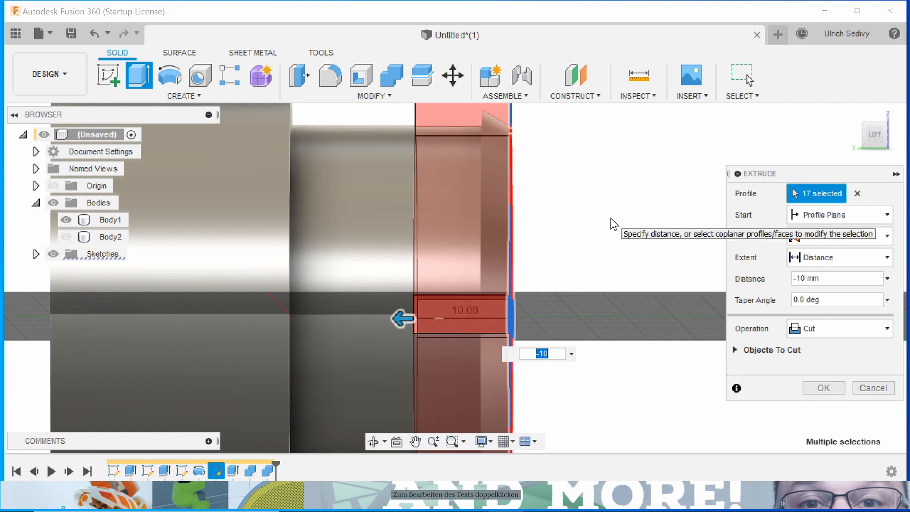
{"action": "scroll", "coordinate": [611, 219], "scroll_direction": "down", "scroll_amount": 2}
{"action": "middle_click_drag", "start_coordinate": [619, 214], "coordinate": [591, 192]}
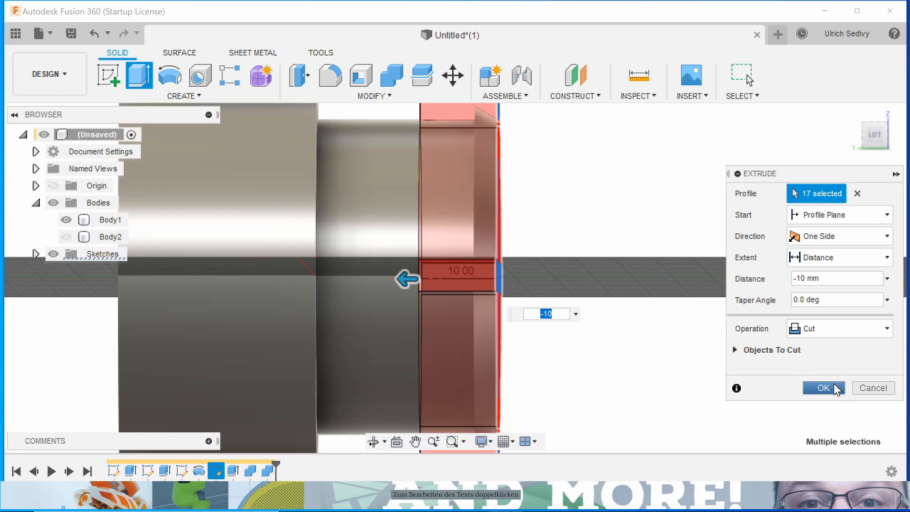
{"action": "left_click", "coordinate": [824, 388]}
Step: Roll the timeline back to just before the circle and slot cut and check the lip's edges from the side
{"action": "middle_click_drag", "start_coordinate": [714, 371], "coordinate": [665, 303], "text": "shift"}
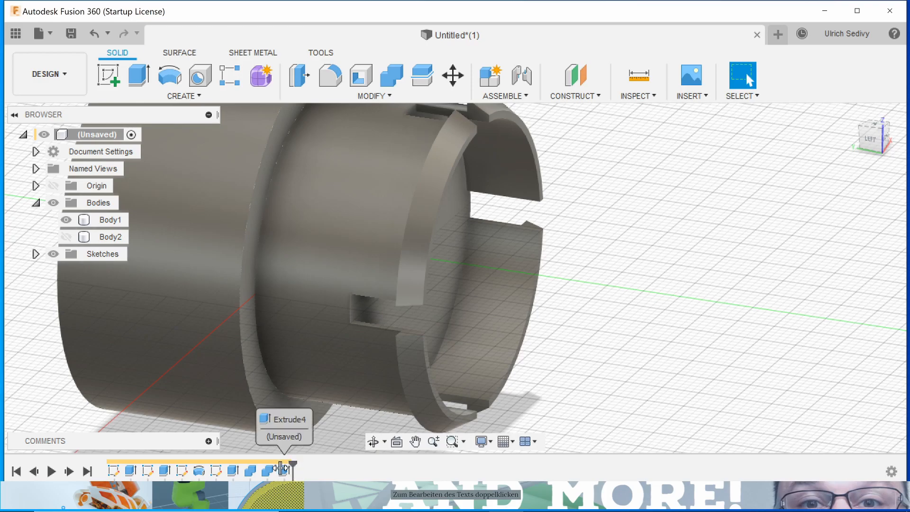
{"action": "left_click_drag", "start_coordinate": [281, 469], "coordinate": [275, 470]}
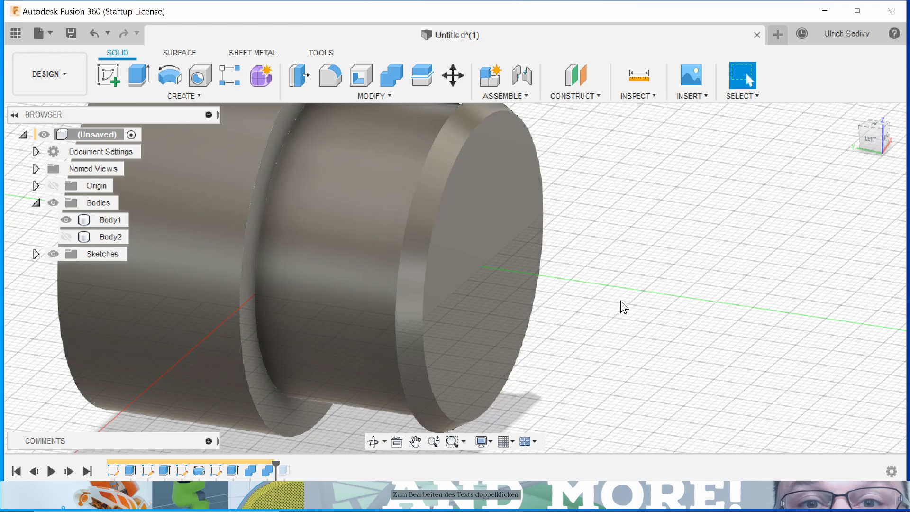
{"action": "middle_click_drag", "start_coordinate": [621, 300], "coordinate": [580, 278]}
{"action": "scroll", "coordinate": [600, 289], "scroll_direction": "down", "scroll_amount": 3}
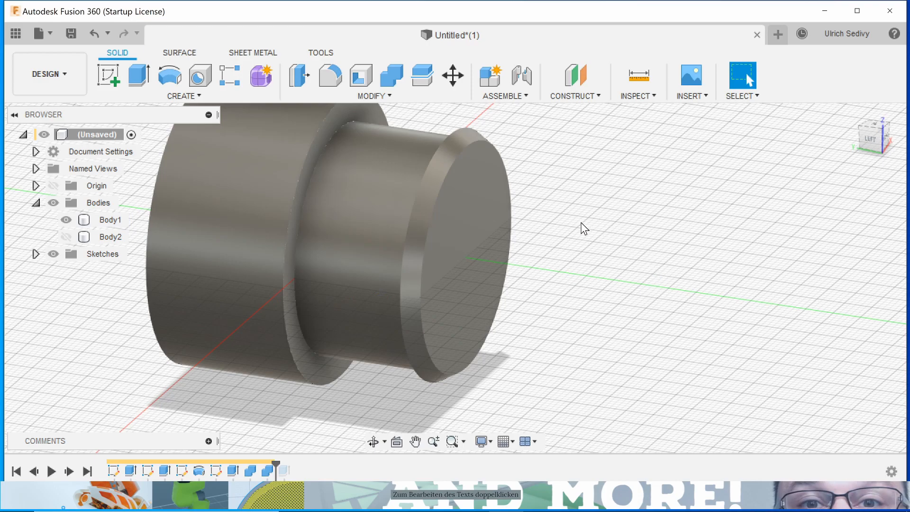
{"action": "left_click", "coordinate": [479, 179]}
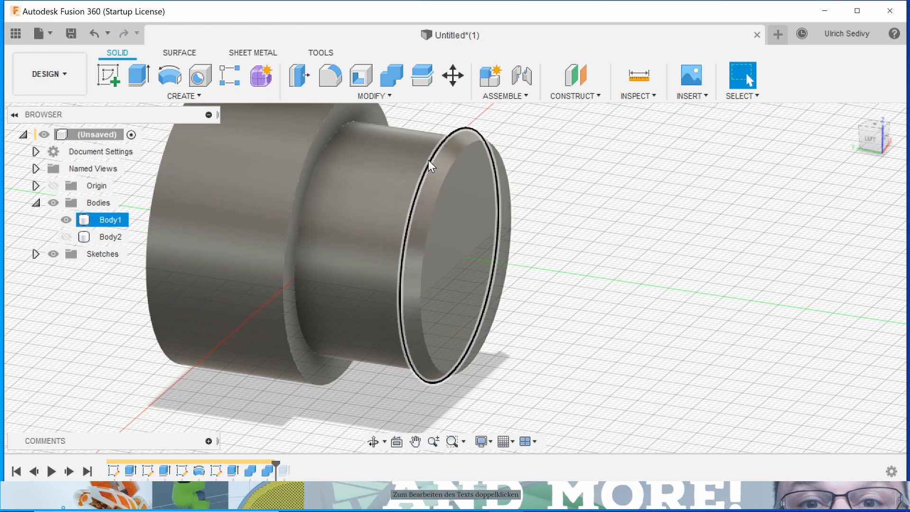
{"action": "scroll", "coordinate": [428, 161], "scroll_direction": "down", "scroll_amount": 2}
{"action": "scroll", "coordinate": [428, 161], "scroll_direction": "up", "scroll_amount": 5}
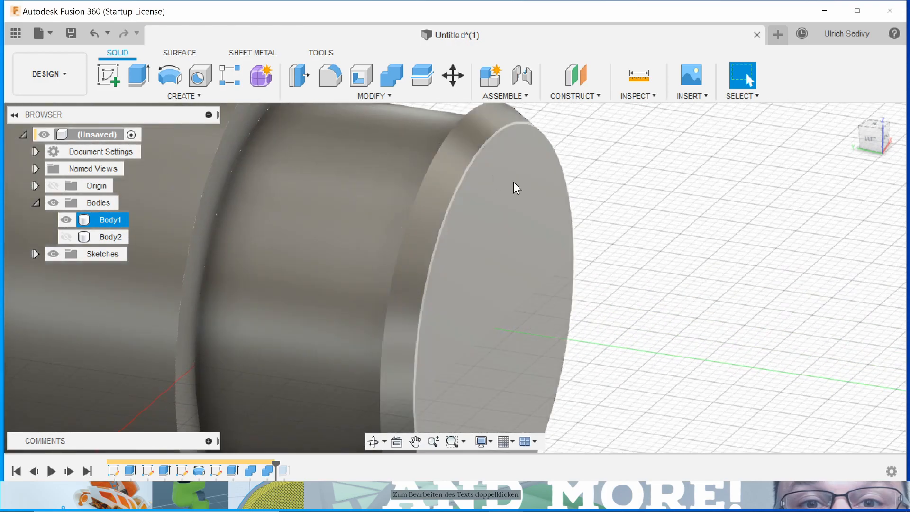
{"action": "middle_click_drag", "start_coordinate": [640, 222], "coordinate": [672, 218], "text": "shift"}
{"action": "middle_click_drag", "start_coordinate": [723, 253], "coordinate": [612, 241]}
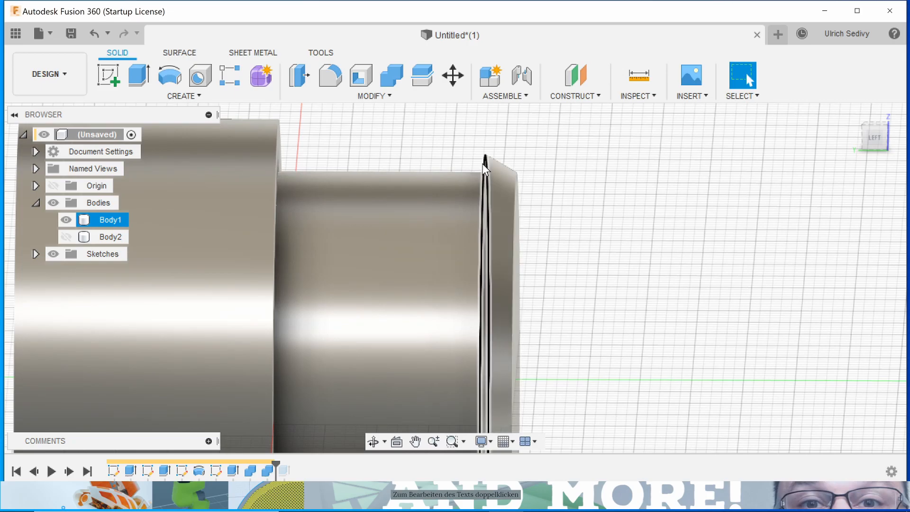
{"action": "left_click", "coordinate": [646, 319]}
{"action": "middle_click_drag", "start_coordinate": [646, 319], "coordinate": [562, 293]}
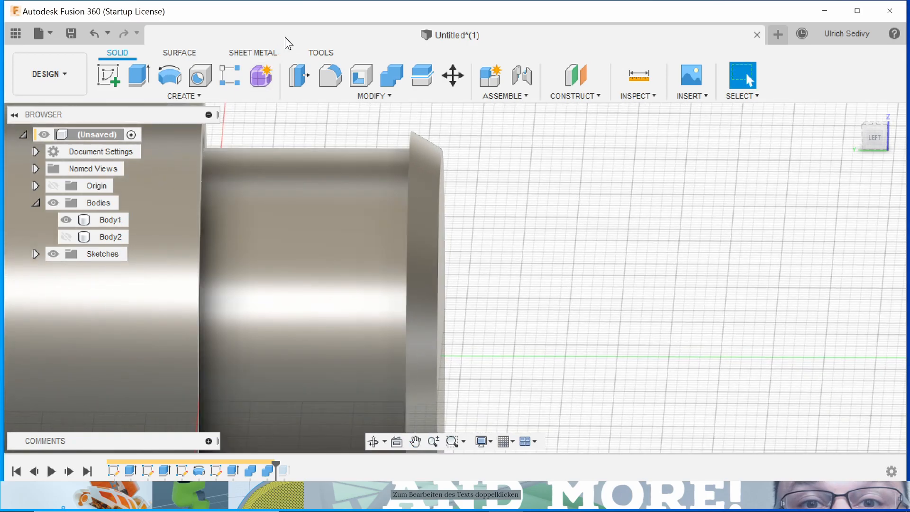
Step: Fillet the lip's front edge and its outermost edge with a 1 mm constant radius
{"action": "left_click", "coordinate": [334, 75]}
{"action": "middle_click_drag", "start_coordinate": [520, 240], "coordinate": [477, 243], "text": "shift"}
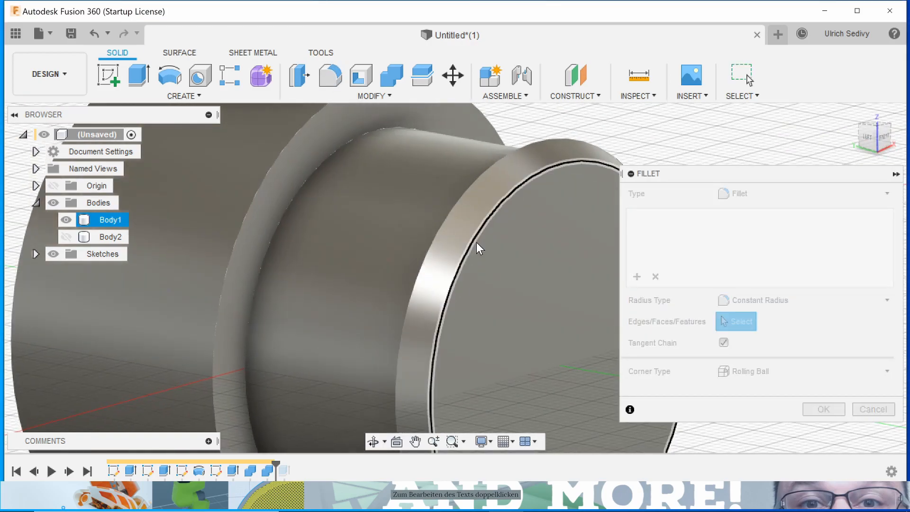
{"action": "left_click", "coordinate": [474, 242]}
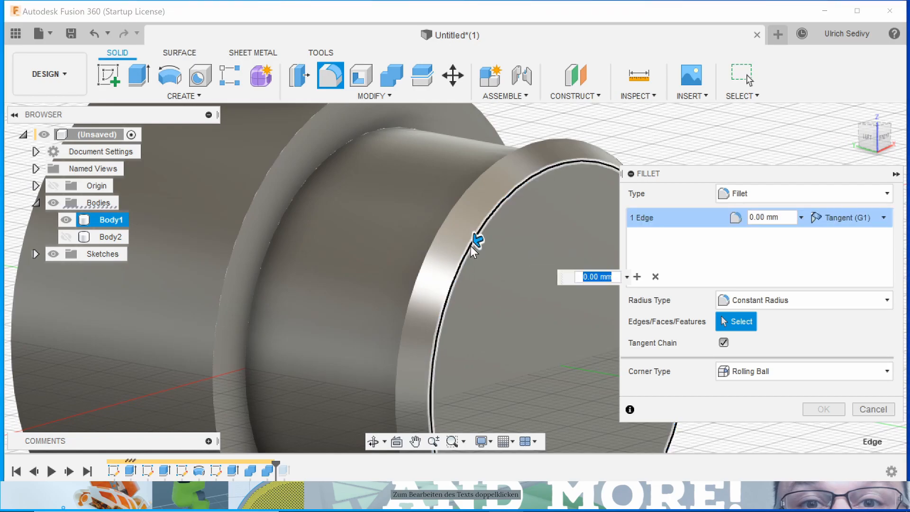
{"action": "middle_click_drag", "start_coordinate": [695, 150], "coordinate": [613, 125], "text": "shift"}
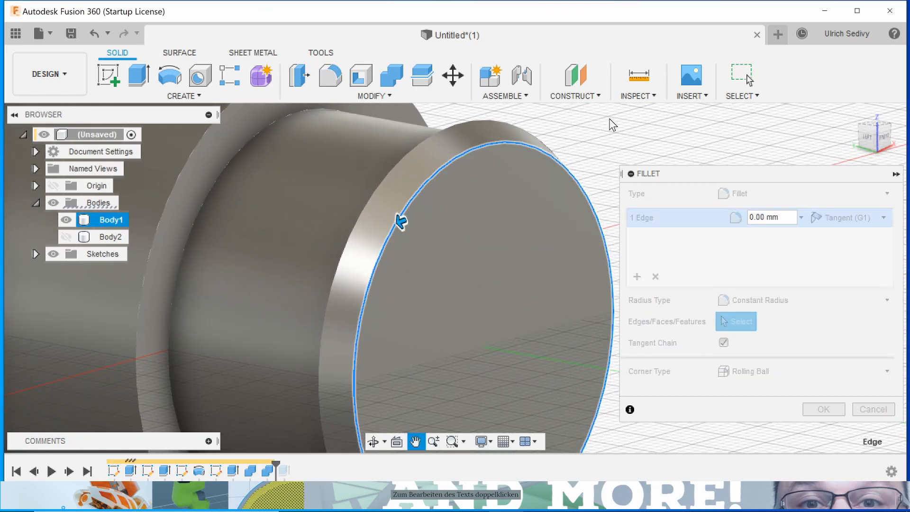
{"action": "left_click", "coordinate": [393, 166]}
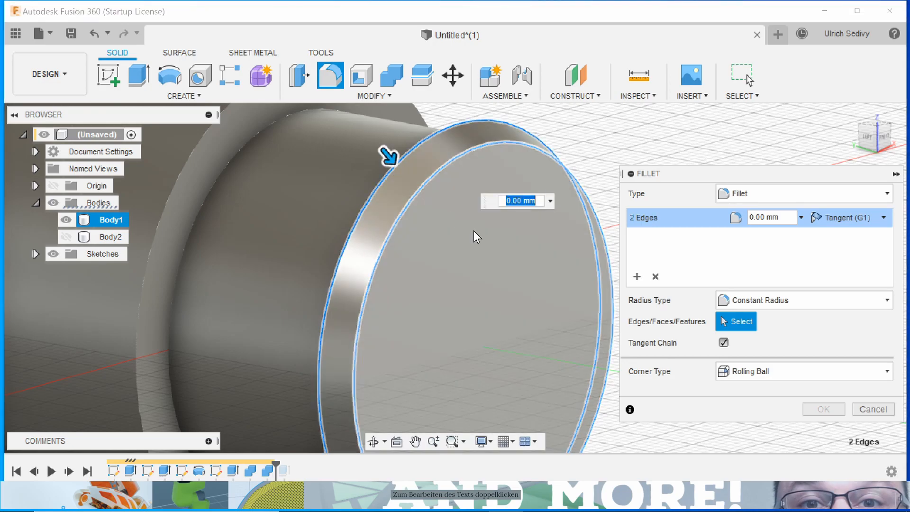
{"action": "type", "text": "1"}
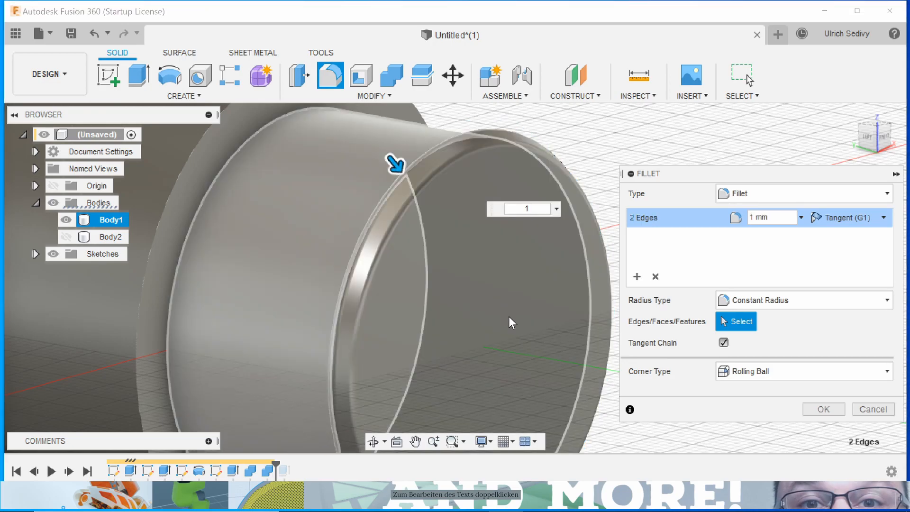
Step: Set the lip fillet's radius to 0.5 mm and finish the fillet
{"action": "middle_click_drag", "start_coordinate": [514, 320], "coordinate": [579, 313], "text": "shift"}
{"action": "middle_click_drag", "start_coordinate": [595, 258], "coordinate": [501, 311]}
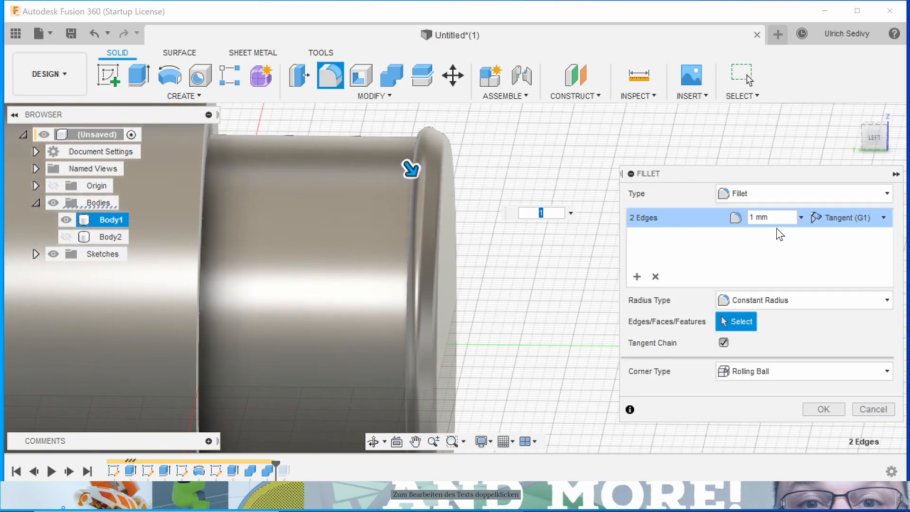
{"action": "double_click", "coordinate": [753, 217]}
{"action": "type", "text": "0.5"}
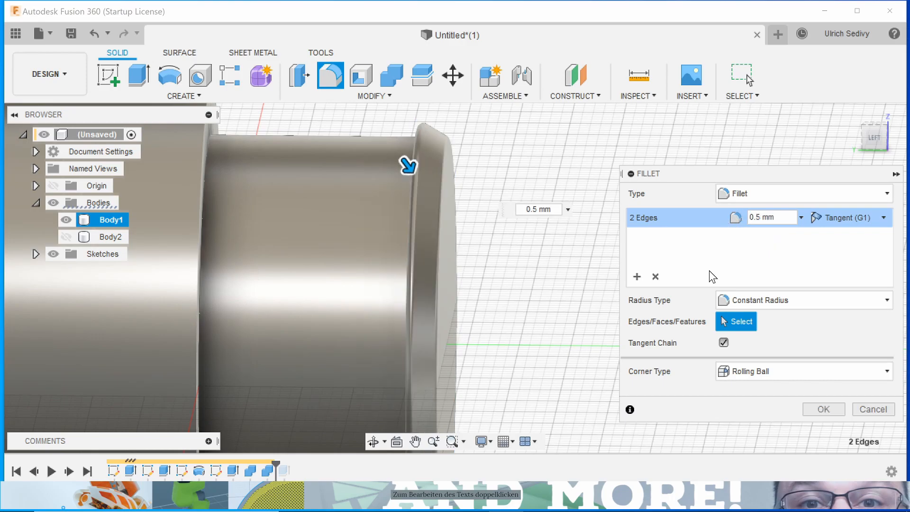
{"action": "middle_click_drag", "start_coordinate": [531, 287], "coordinate": [545, 260], "text": "shift"}
{"action": "left_click", "coordinate": [817, 409]}
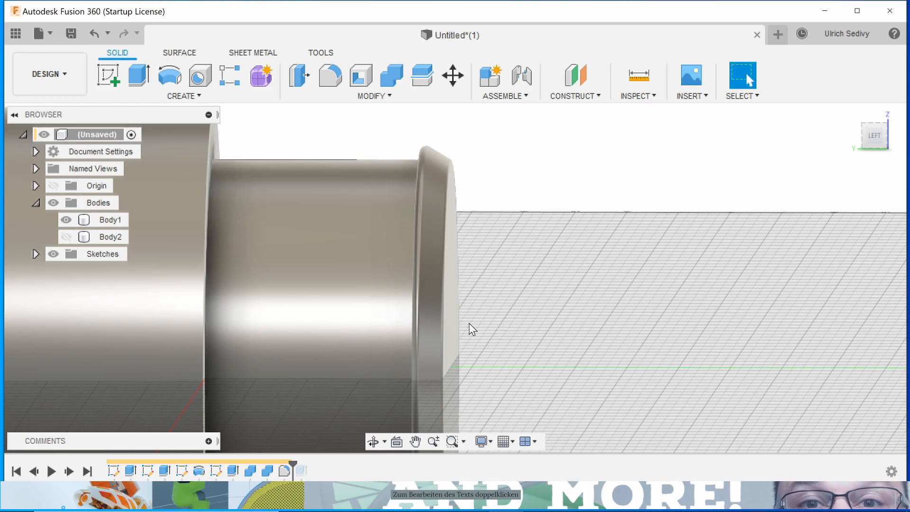
Step: Find the sketch that holds the lip's 30° profile and open it for editing
{"action": "left_click", "coordinate": [320, 440]}
{"action": "left_click", "coordinate": [222, 471]}
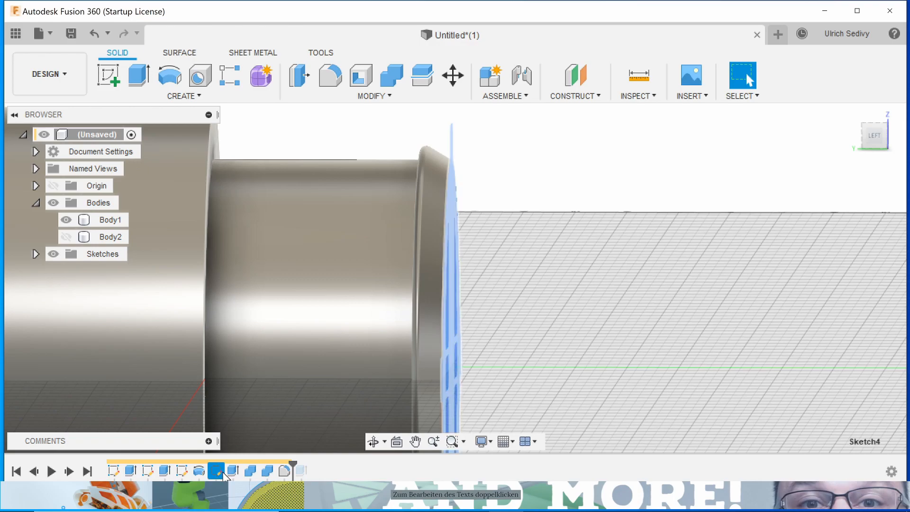
{"action": "left_click", "coordinate": [182, 472]}
{"action": "middle_click_drag", "start_coordinate": [768, 300], "coordinate": [277, 337], "text": "shift"}
{"action": "middle_click_drag", "start_coordinate": [390, 302], "coordinate": [313, 332], "text": "shift"}
{"action": "middle_click_drag", "start_coordinate": [353, 291], "coordinate": [526, 342]}
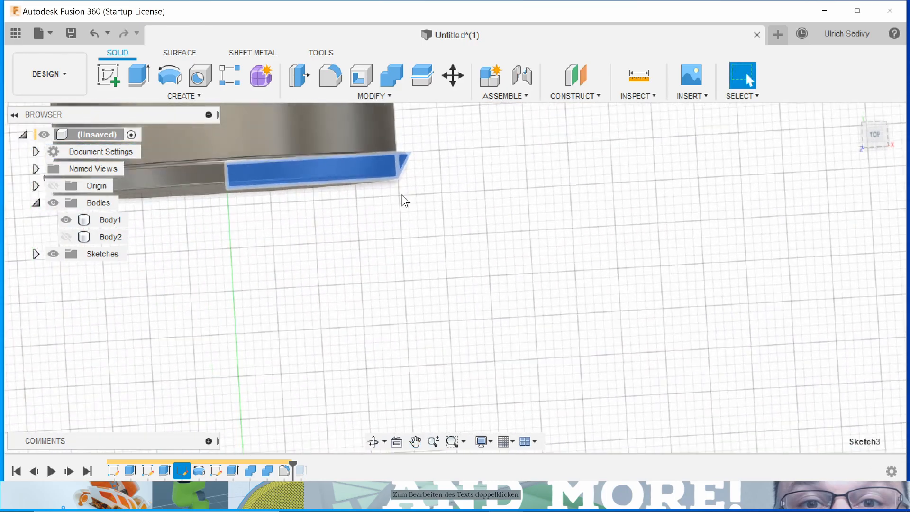
{"action": "left_click", "coordinate": [375, 187]}
{"action": "scroll", "coordinate": [386, 183], "scroll_direction": "up", "scroll_amount": 5}
{"action": "scroll", "coordinate": [402, 209], "scroll_direction": "up", "scroll_amount": 1}
{"action": "middle_click_drag", "start_coordinate": [493, 257], "coordinate": [529, 305], "text": "shift"}
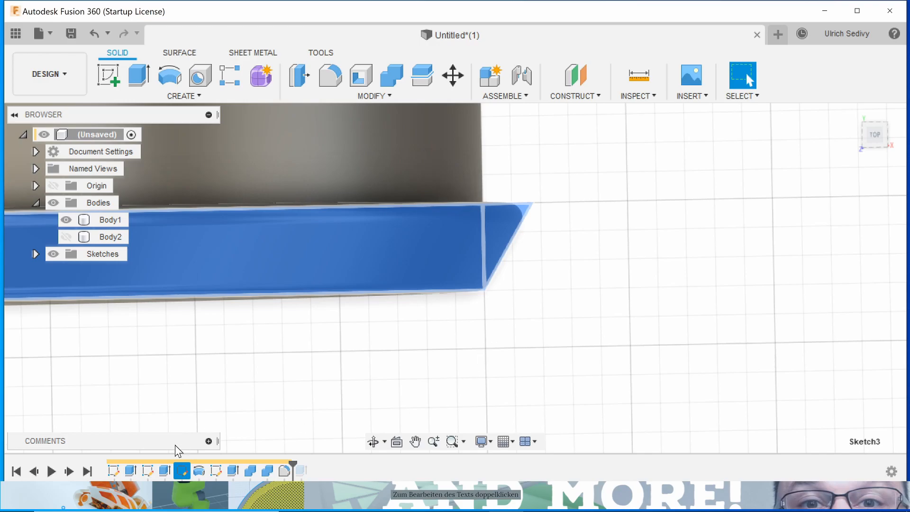
{"action": "right_click", "coordinate": [182, 472]}
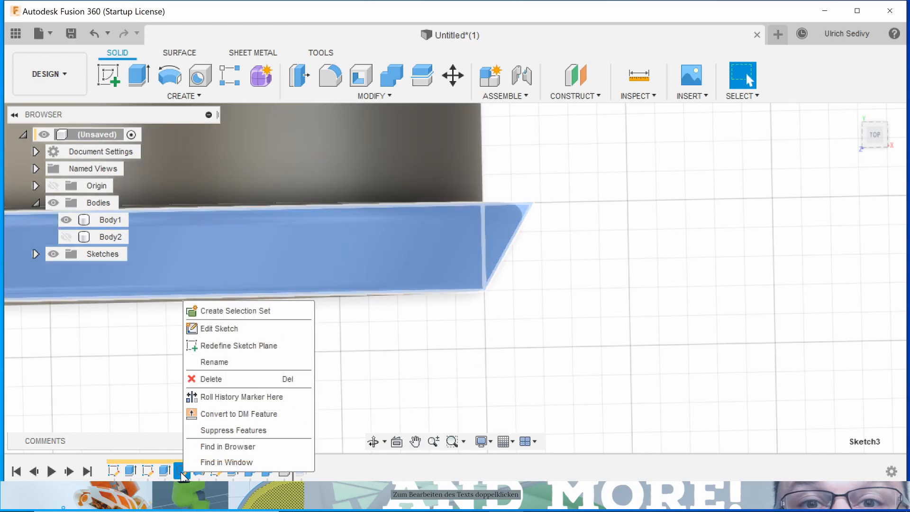
{"action": "left_click", "coordinate": [223, 326]}
{"action": "middle_click_drag", "start_coordinate": [508, 328], "coordinate": [523, 337]}
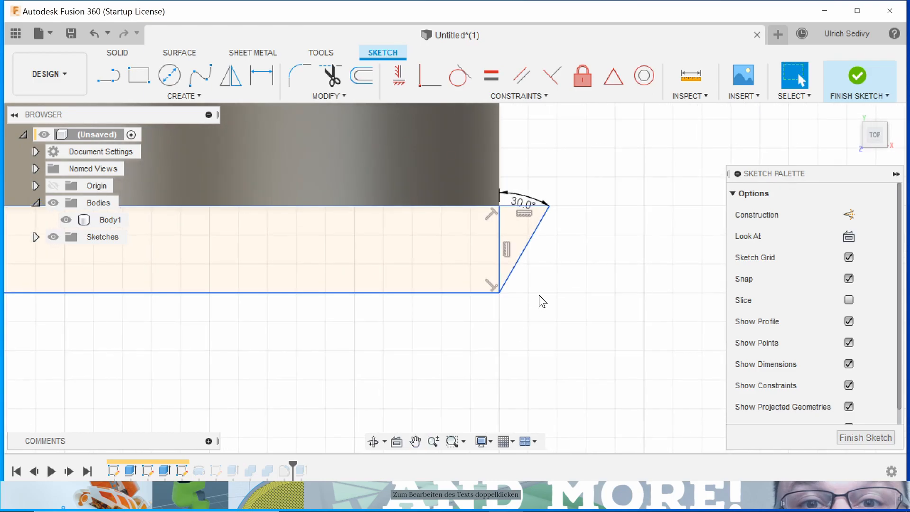
{"action": "scroll", "coordinate": [540, 303], "scroll_direction": "up", "scroll_amount": 2}
{"action": "middle_click_drag", "start_coordinate": [538, 311], "coordinate": [551, 335]}
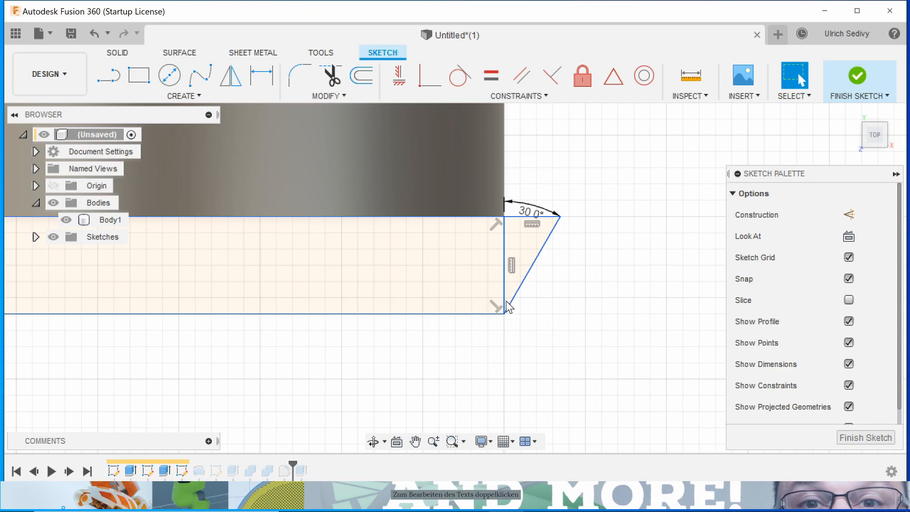
Step: Move the vertical line between the rectangle and the 30° triangle slightly inward from the cylinder's edge, and finish the sketch
{"action": "left_click", "coordinate": [506, 251]}
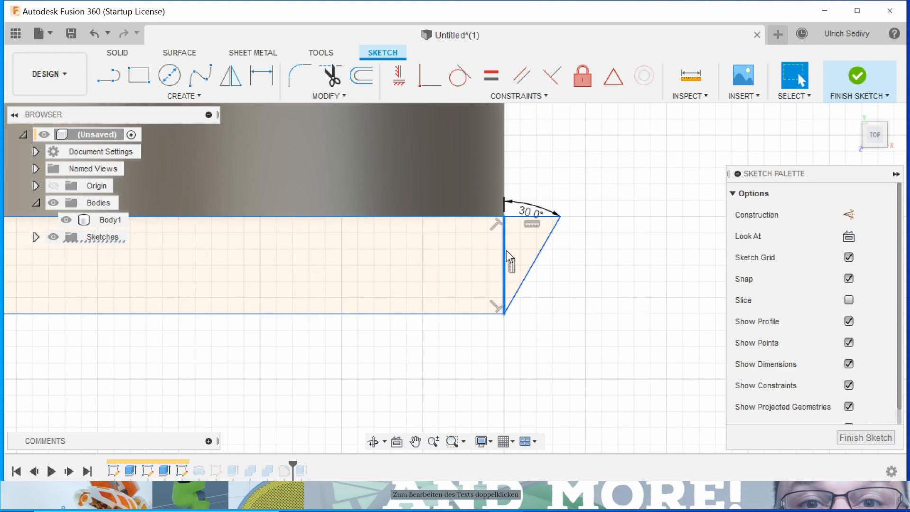
{"action": "left_click_drag", "start_coordinate": [504, 262], "coordinate": [492, 258]}
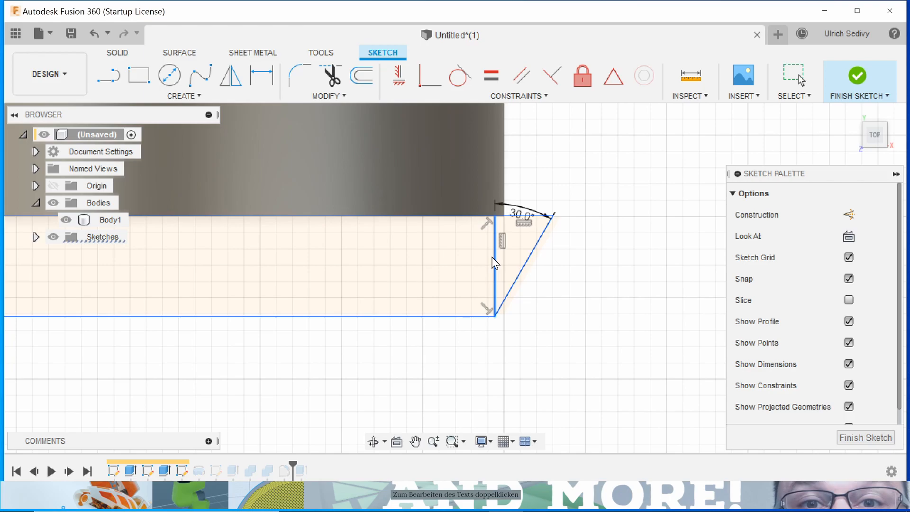
{"action": "key", "text": "Escape"}
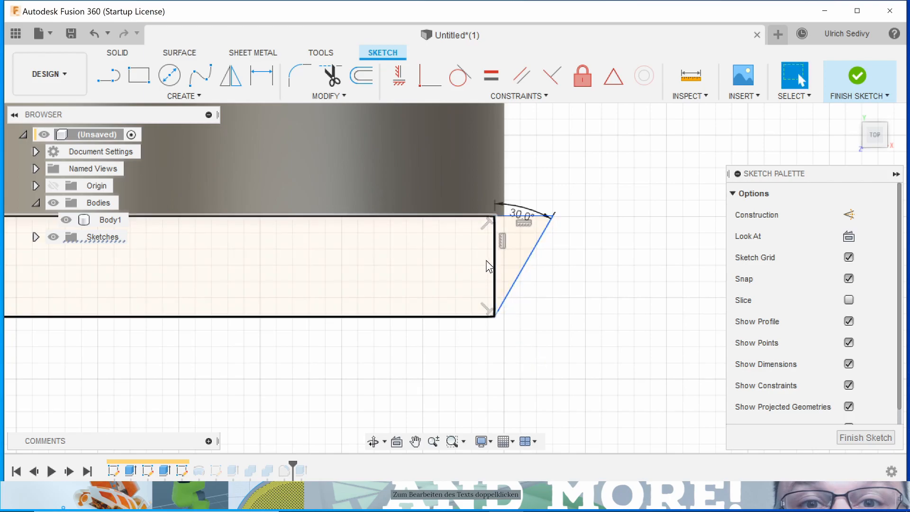
{"action": "left_click_drag", "start_coordinate": [495, 264], "coordinate": [488, 260]}
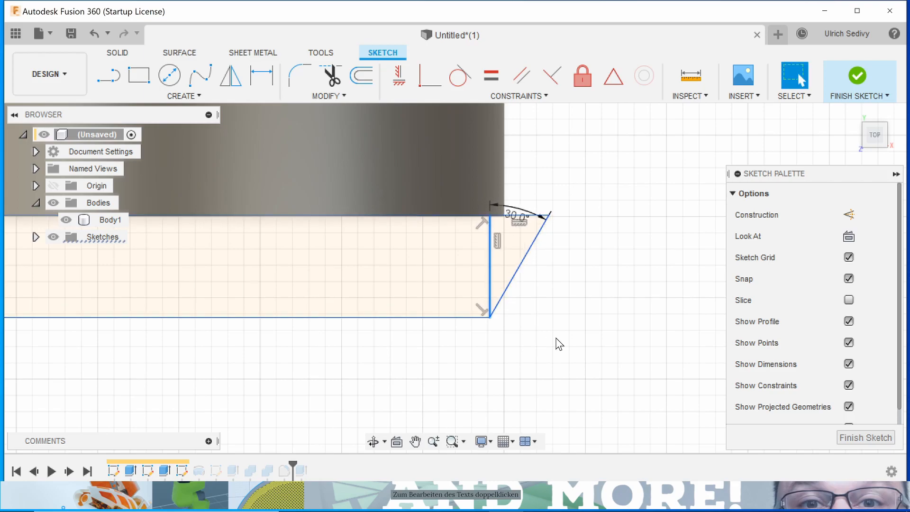
{"action": "middle_click_drag", "start_coordinate": [567, 302], "coordinate": [549, 311]}
{"action": "scroll", "coordinate": [564, 297], "scroll_direction": "down", "scroll_amount": 2}
{"action": "scroll", "coordinate": [565, 300], "scroll_direction": "down", "scroll_amount": 2}
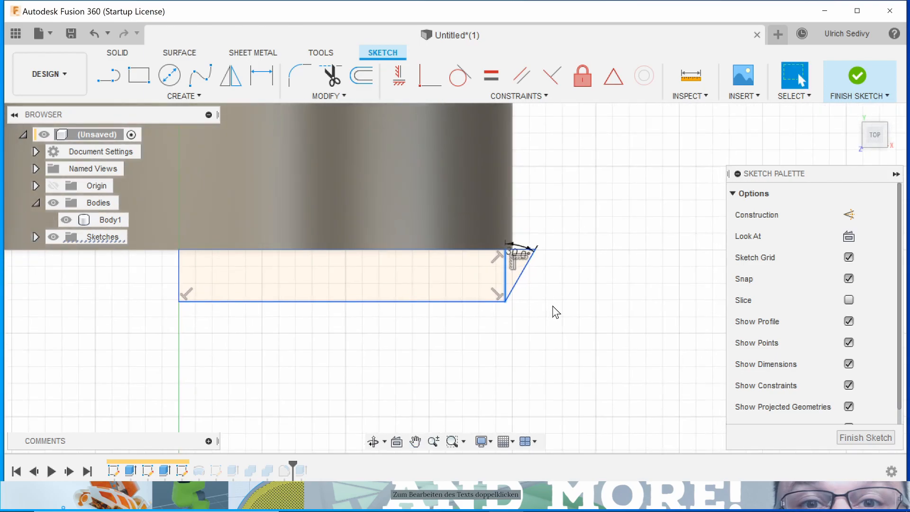
{"action": "scroll", "coordinate": [556, 313], "scroll_direction": "down", "scroll_amount": 2}
{"action": "left_click", "coordinate": [868, 437]}
Step: Roll the timeline forward past the circle and slot cut and check the slotted lip end
{"action": "middle_click_drag", "start_coordinate": [706, 399], "coordinate": [659, 272]}
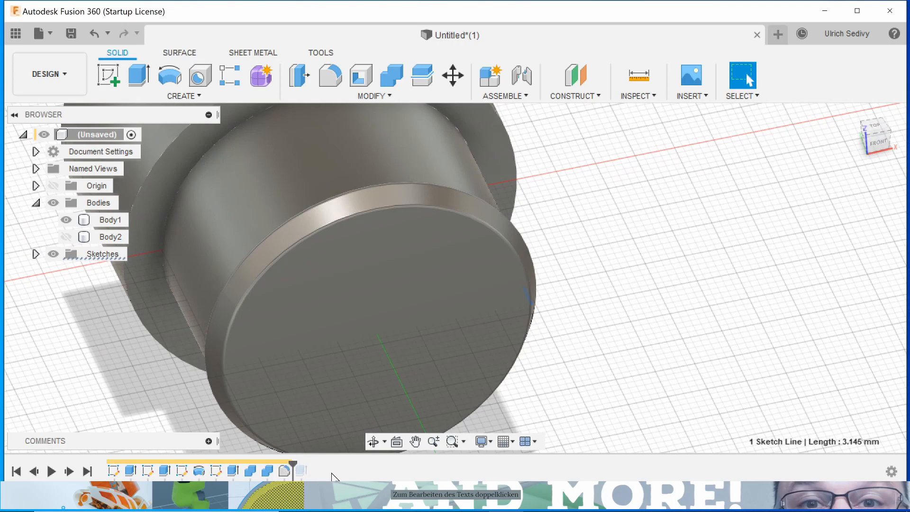
{"action": "left_click_drag", "start_coordinate": [294, 466], "coordinate": [310, 467]}
{"action": "middle_click_drag", "start_coordinate": [642, 333], "coordinate": [701, 134], "text": "shift"}
{"action": "middle_click_drag", "start_coordinate": [568, 268], "coordinate": [527, 174], "text": "shift"}
{"action": "middle_click_drag", "start_coordinate": [712, 307], "coordinate": [603, 324], "text": "shift"}
{"action": "scroll", "coordinate": [636, 337], "scroll_direction": "down", "scroll_amount": 6}
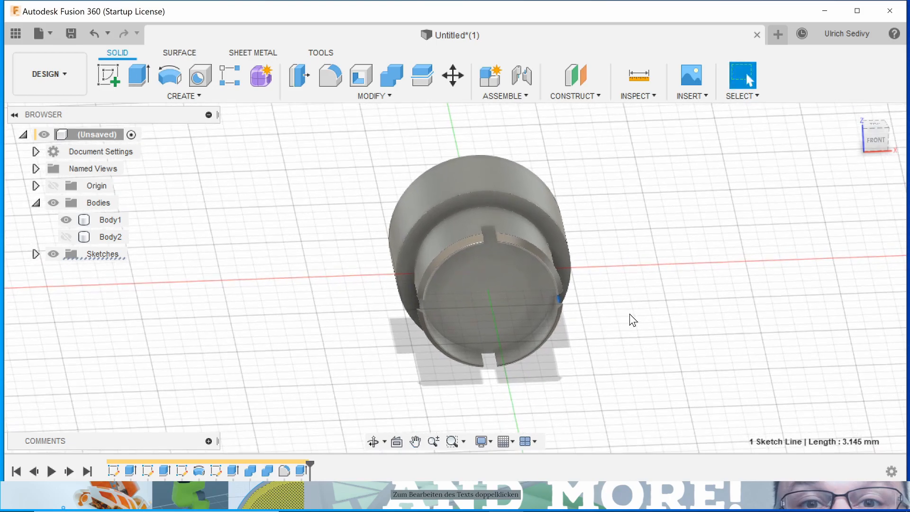
Step: Make Body2 visible together with Body1 and view the assembled parts from the side
{"action": "left_click", "coordinate": [66, 220]}
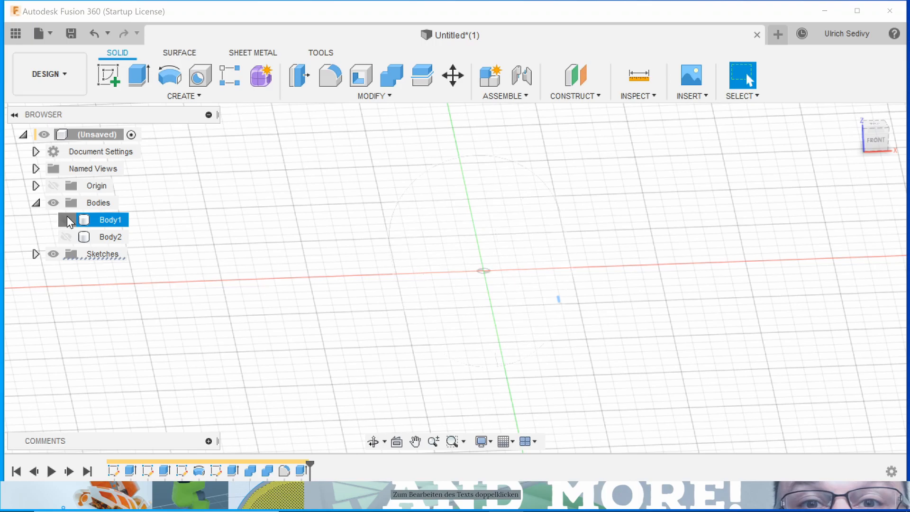
{"action": "left_click", "coordinate": [67, 220]}
{"action": "left_click", "coordinate": [66, 236]}
{"action": "middle_click_drag", "start_coordinate": [191, 315], "coordinate": [338, 302], "text": "shift"}
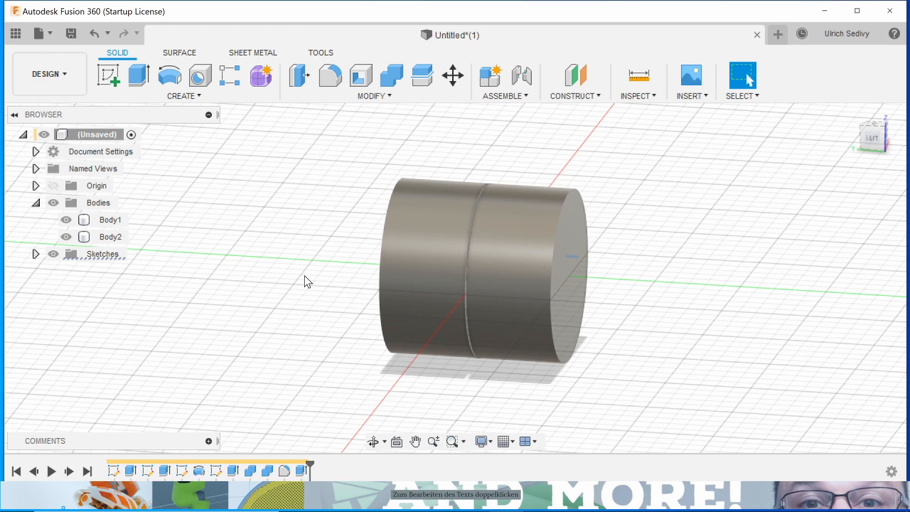
{"action": "left_click", "coordinate": [442, 254]}
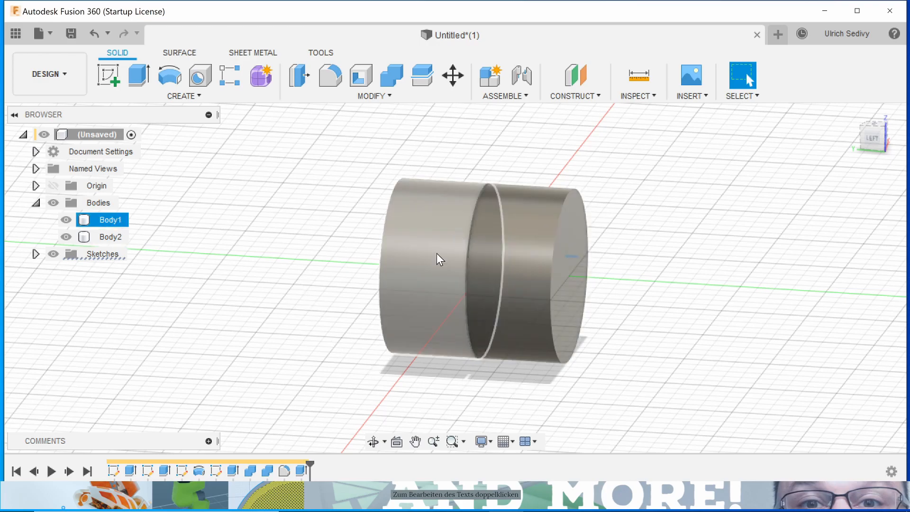
{"action": "left_click", "coordinate": [255, 331]}
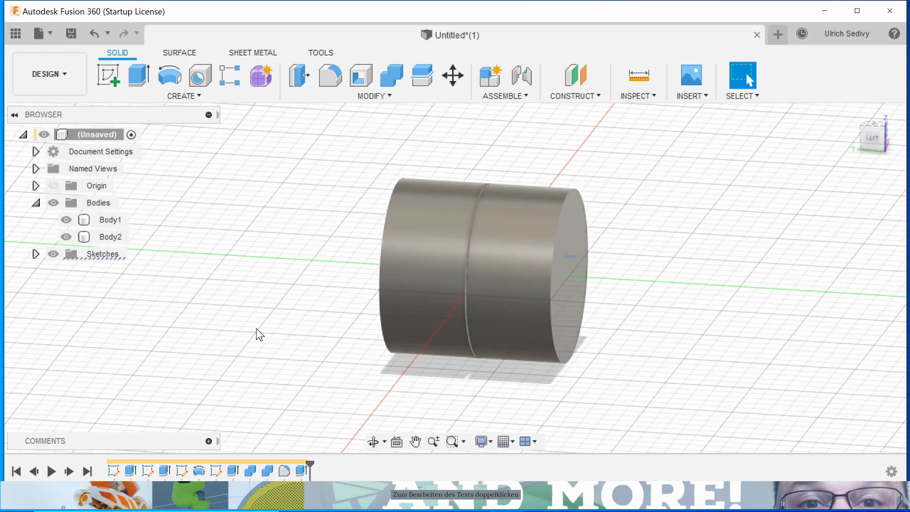
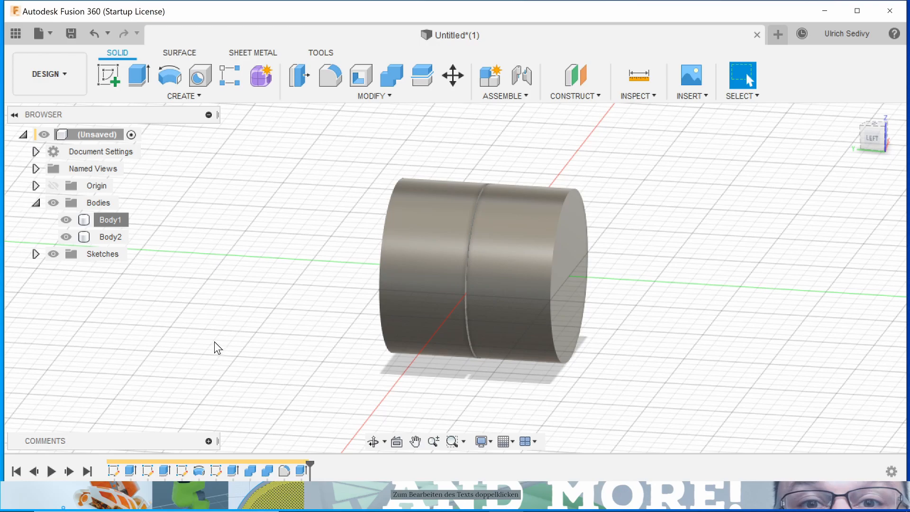
Step: Rename Body1 as MaleA and Body2 as FemaleA
{"action": "left_click", "coordinate": [112, 221]}
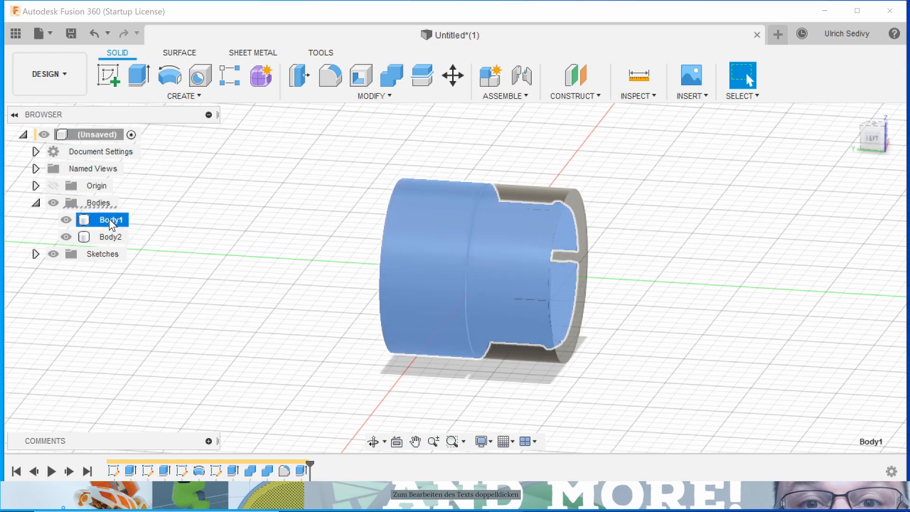
{"action": "double_click", "coordinate": [109, 219]}
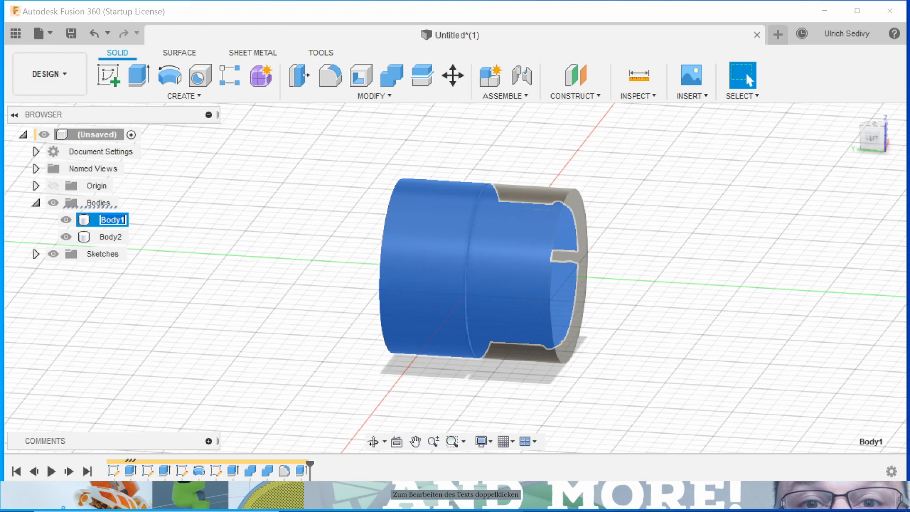
{"action": "type", "text": "MaleA"}
{"action": "key", "text": "Return"}
{"action": "double_click", "coordinate": [115, 239]}
{"action": "type", "text": "FemaleA"}
{"action": "key", "text": "Return"}
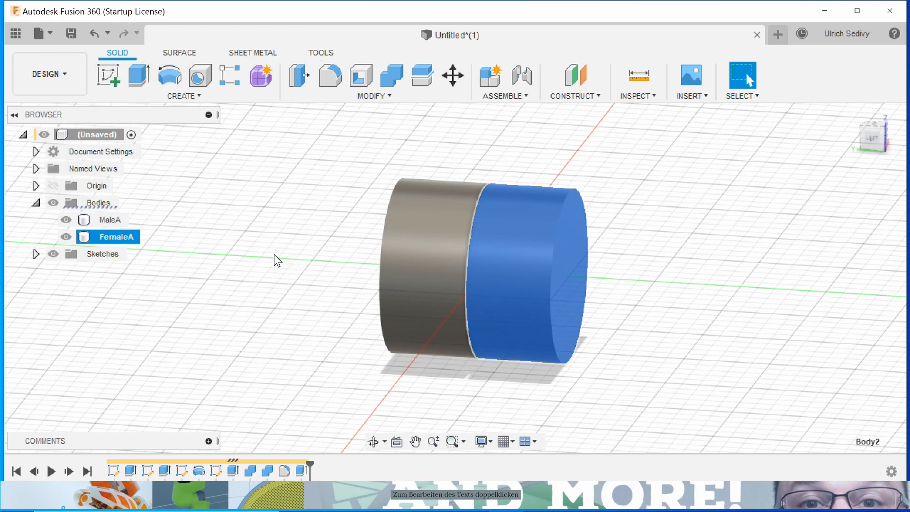
Step: Save the design as MAV1 in My First Project
{"action": "left_click", "coordinate": [69, 30]}
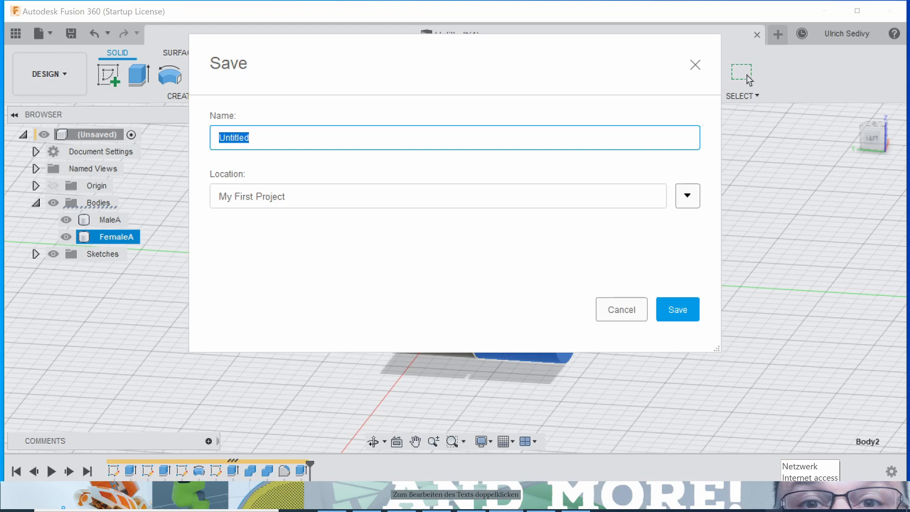
{"action": "type", "text": "MA"}
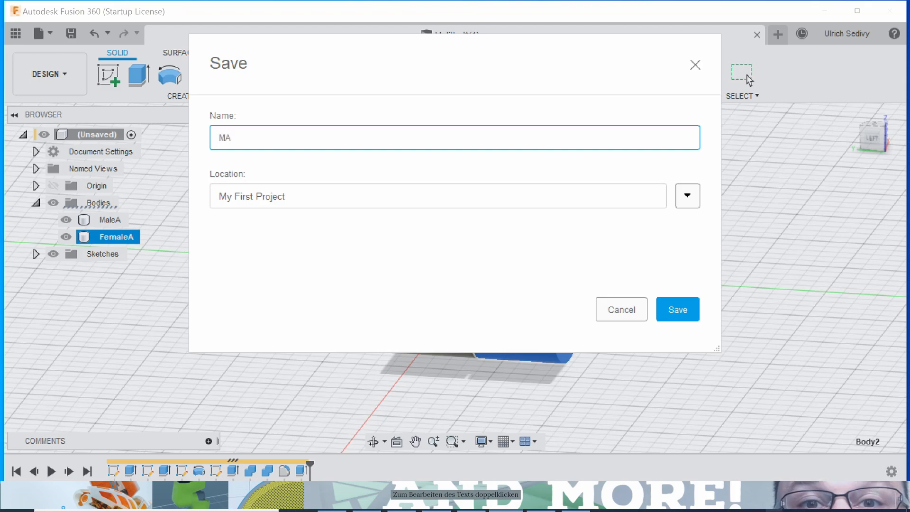
{"action": "type", "text": "V1"}
{"action": "key", "text": "Return"}
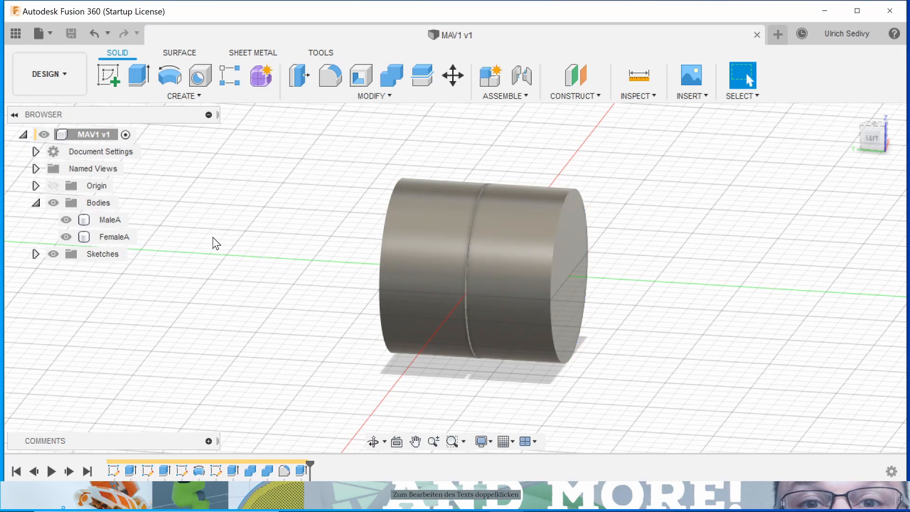
Step: Export the MaleA body as a binary STL with medium refinement to Downloads, named MaleA
{"action": "right_click", "coordinate": [113, 226]}
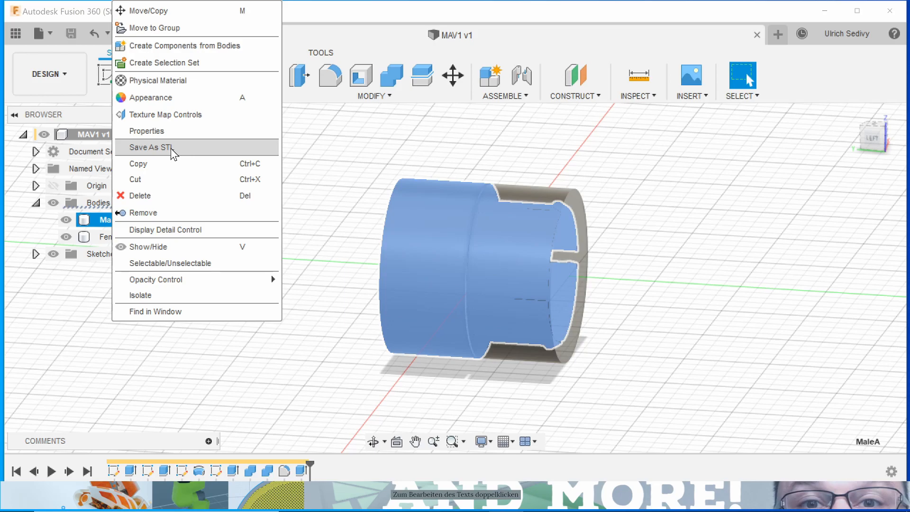
{"action": "left_click", "coordinate": [171, 148]}
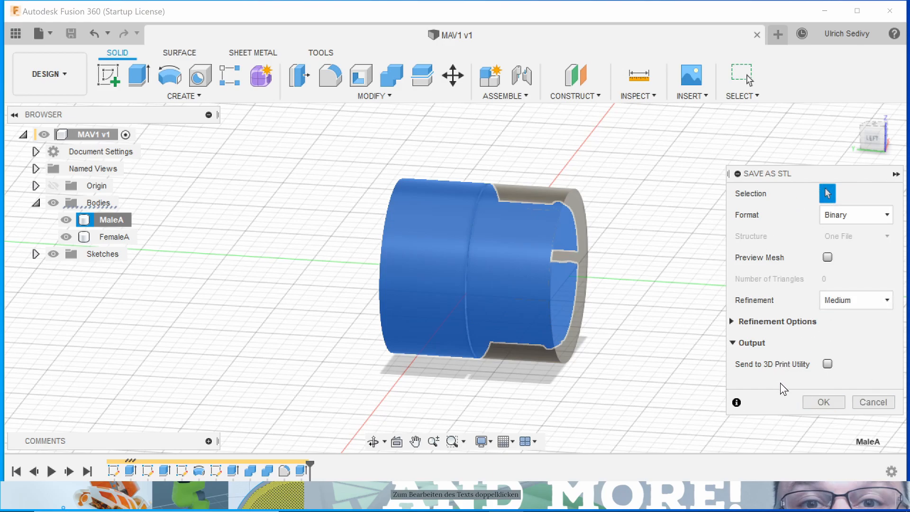
{"action": "left_click", "coordinate": [814, 399]}
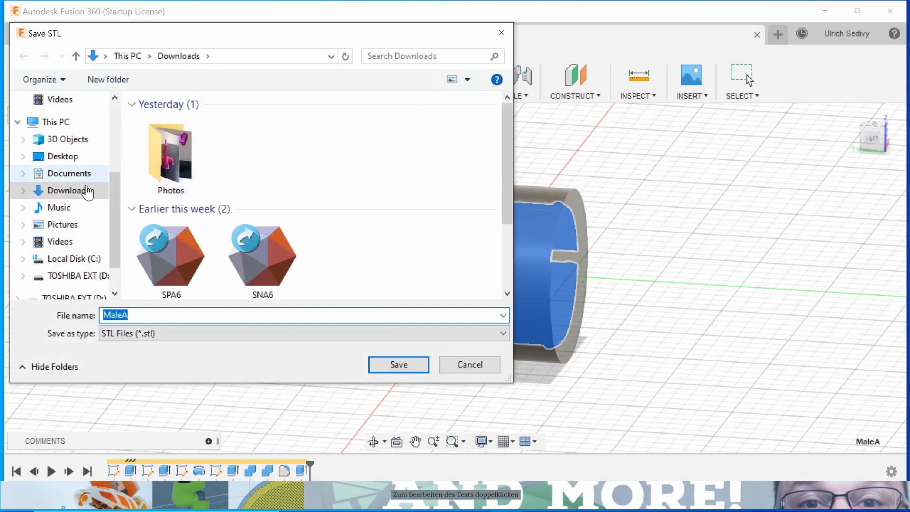
{"action": "left_click", "coordinate": [410, 365]}
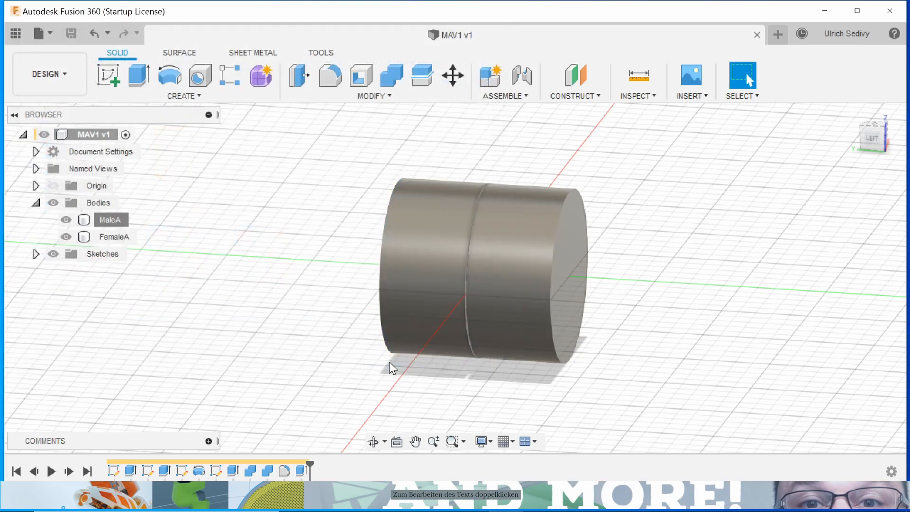
Step: Export the FemaleA body as a binary STL with medium refinement to Downloads, named FemaleA
{"action": "right_click", "coordinate": [118, 238]}
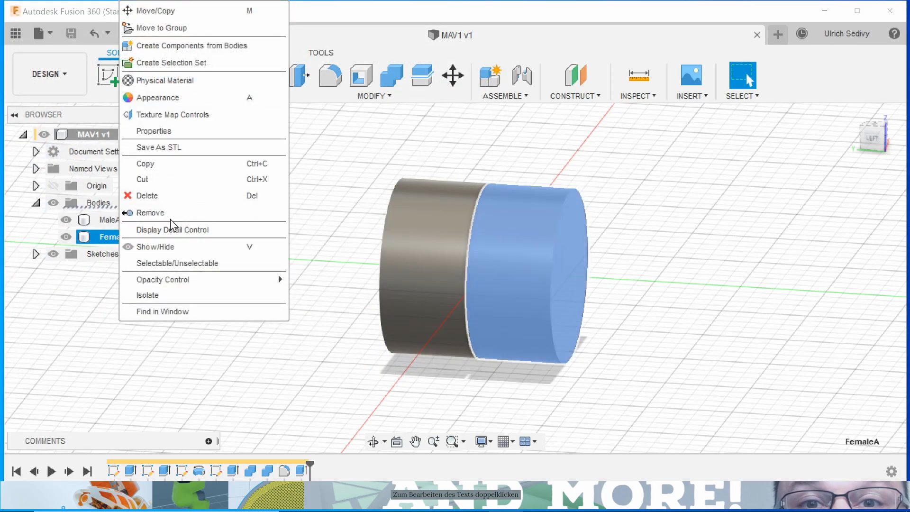
{"action": "left_click", "coordinate": [197, 147]}
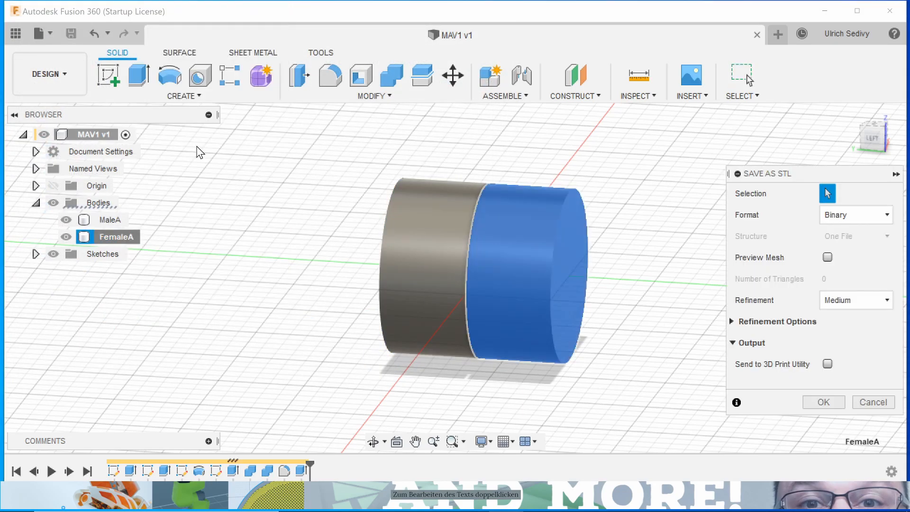
{"action": "left_click", "coordinate": [823, 402]}
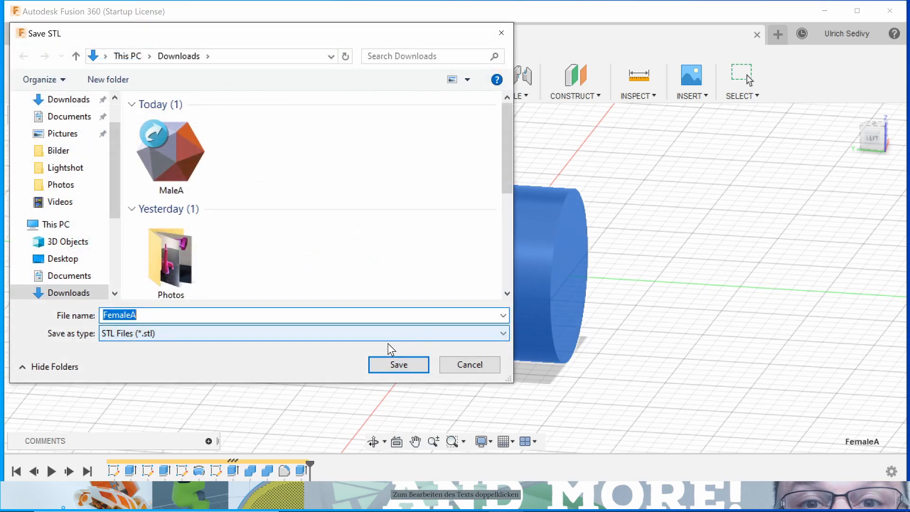
{"action": "left_click", "coordinate": [396, 369]}
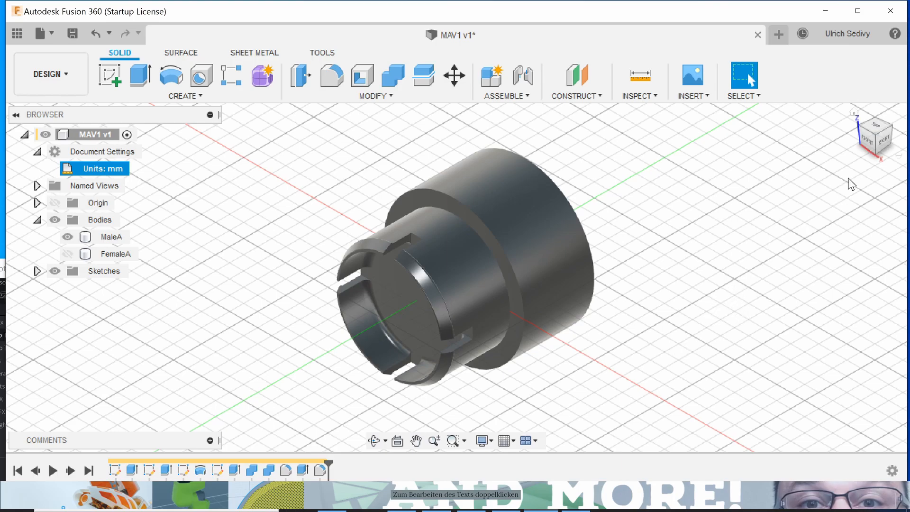
Step: Open the cross-shaped slot sketch, Sketch4, from the front to examine its dimensions, and close it unchanged
{"action": "left_click", "coordinate": [872, 136]}
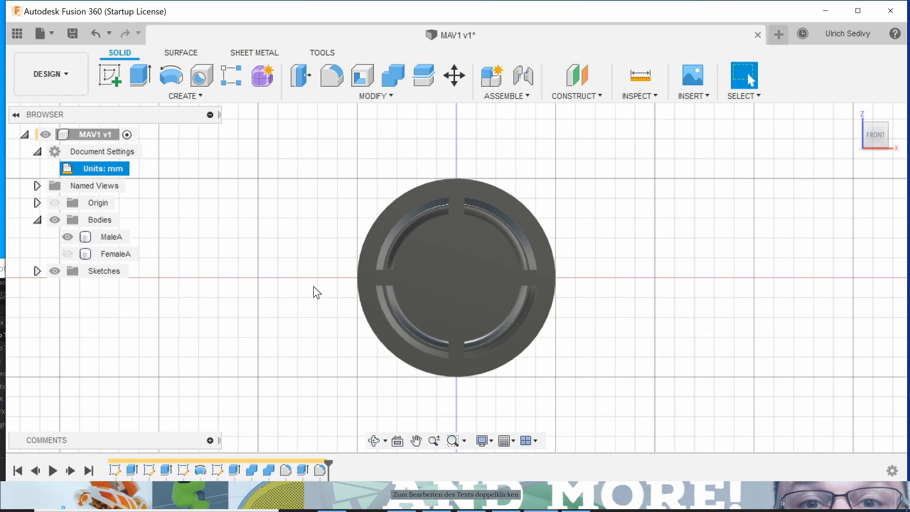
{"action": "scroll", "coordinate": [436, 263], "scroll_direction": "up", "scroll_amount": 5}
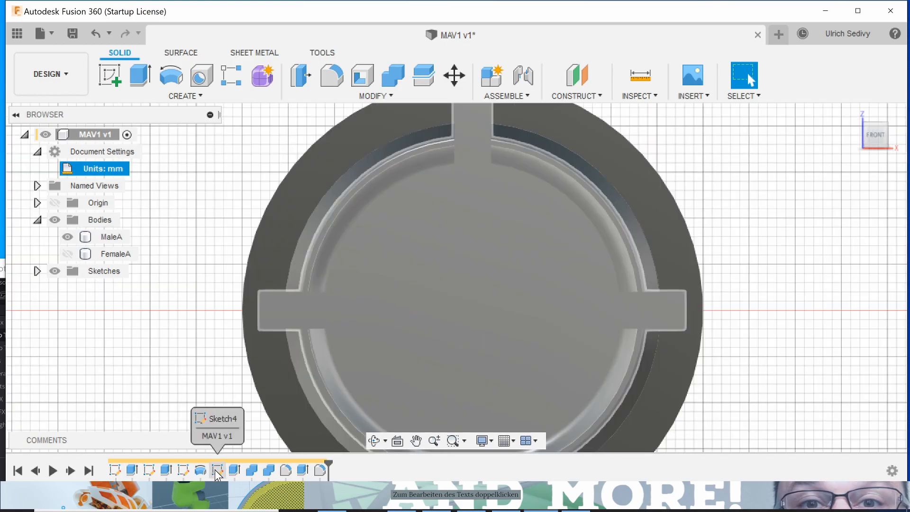
{"action": "right_click", "coordinate": [217, 470]}
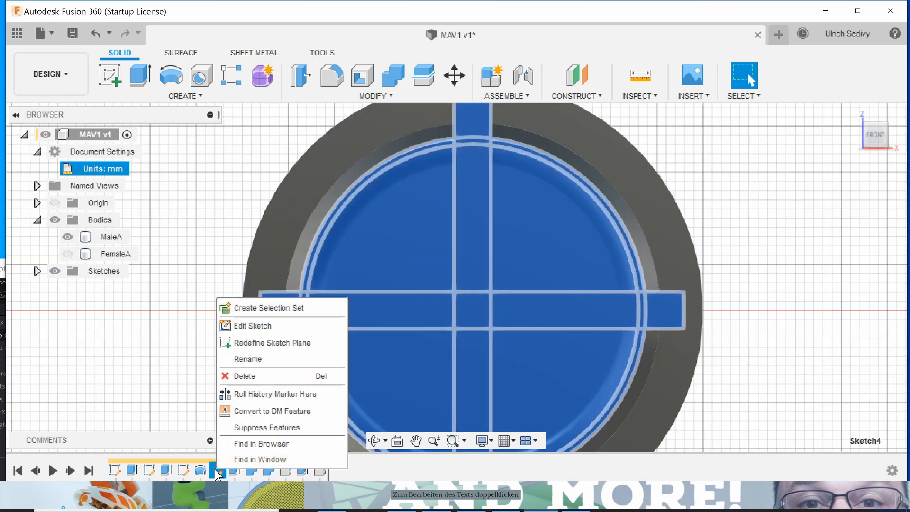
{"action": "left_click", "coordinate": [255, 326]}
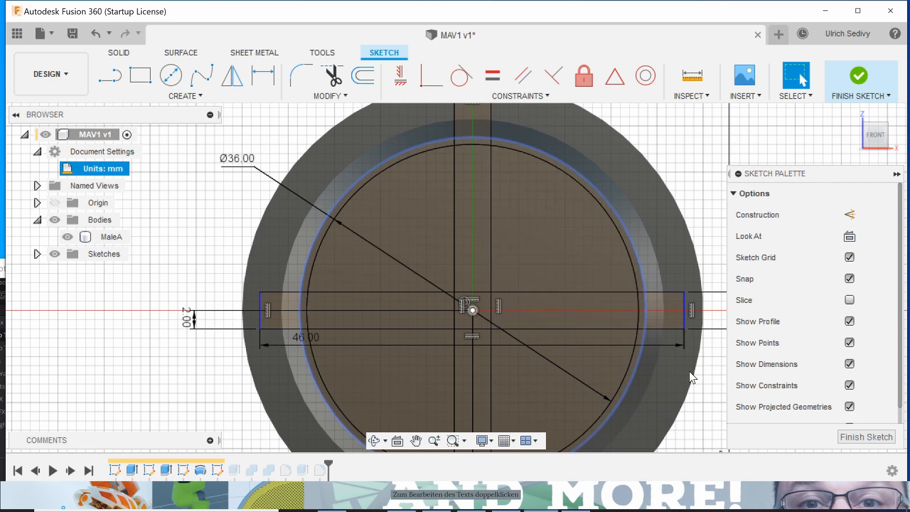
{"action": "left_click", "coordinate": [855, 437]}
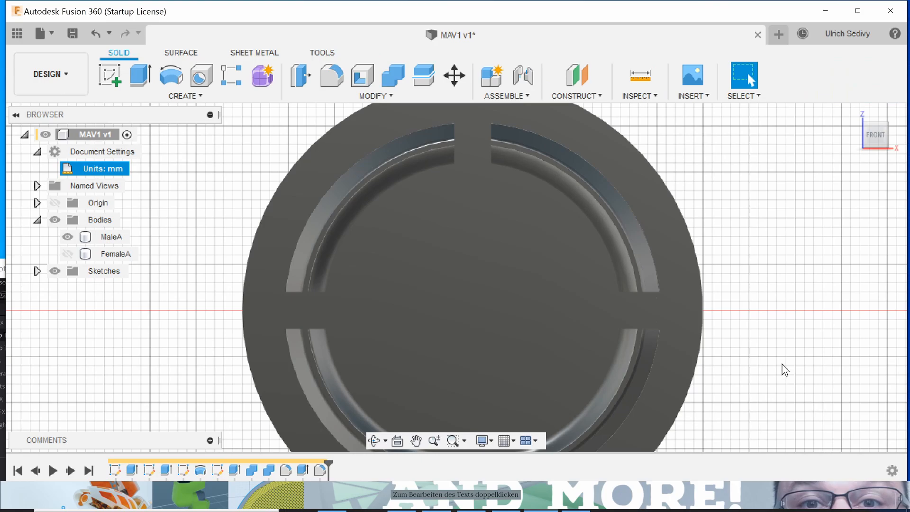
Step: Inspect the slotted lip from several angles, examine the angled lip profile in Sketch3, and close the sketch unchanged
{"action": "left_click", "coordinate": [675, 336]}
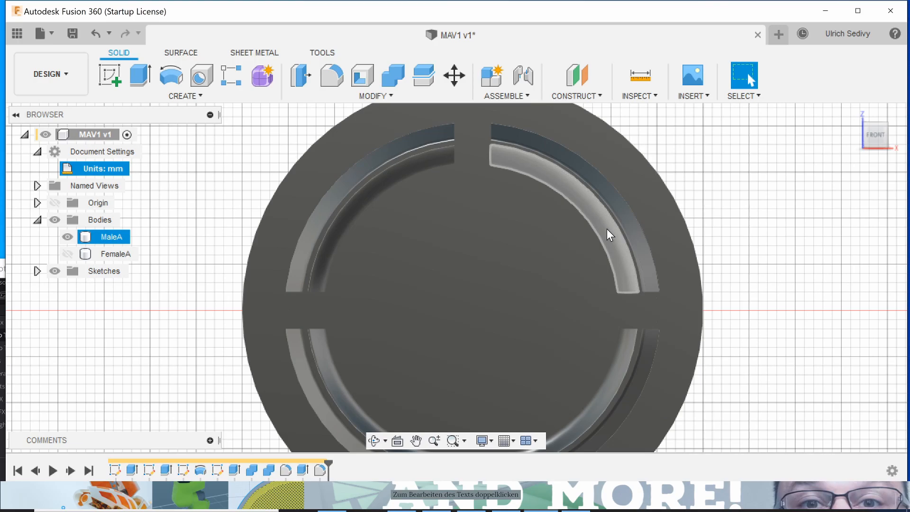
{"action": "middle_click_drag", "start_coordinate": [598, 212], "coordinate": [594, 245], "text": "shift"}
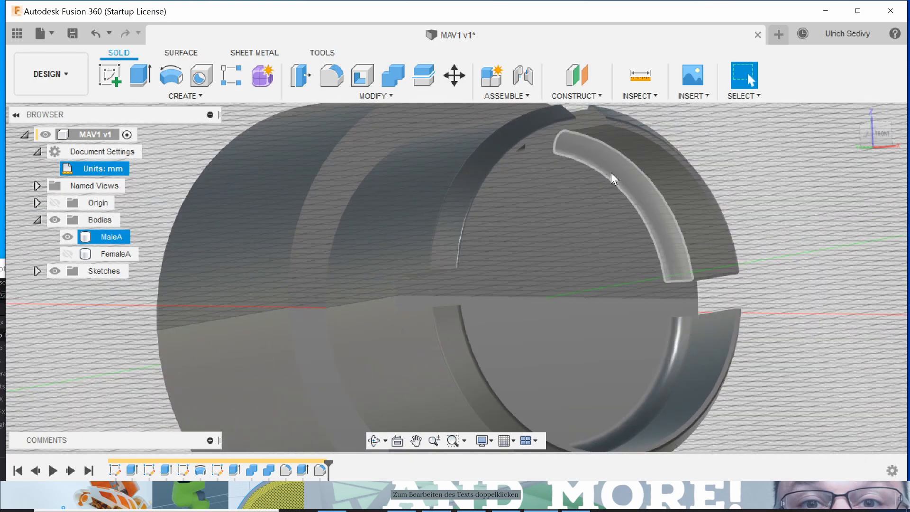
{"action": "middle_click_drag", "start_coordinate": [612, 229], "coordinate": [480, 294], "text": "shift"}
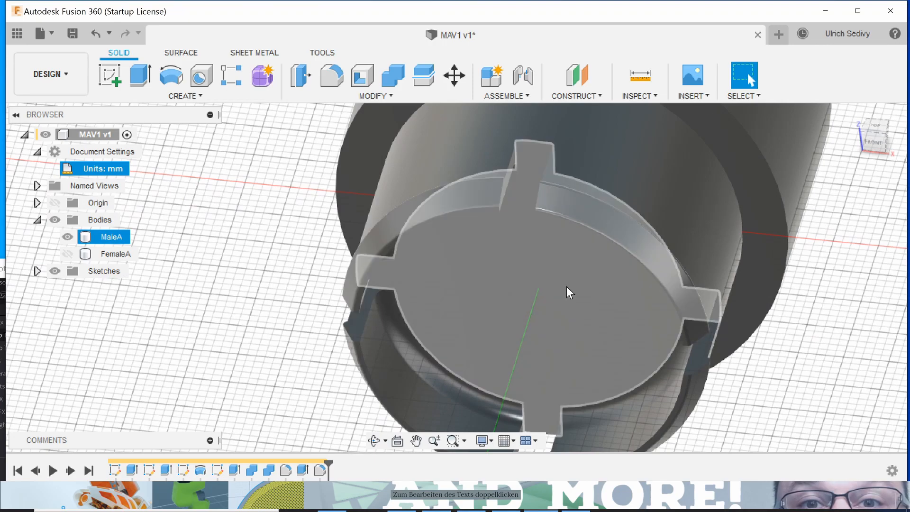
{"action": "right_click", "coordinate": [185, 476]}
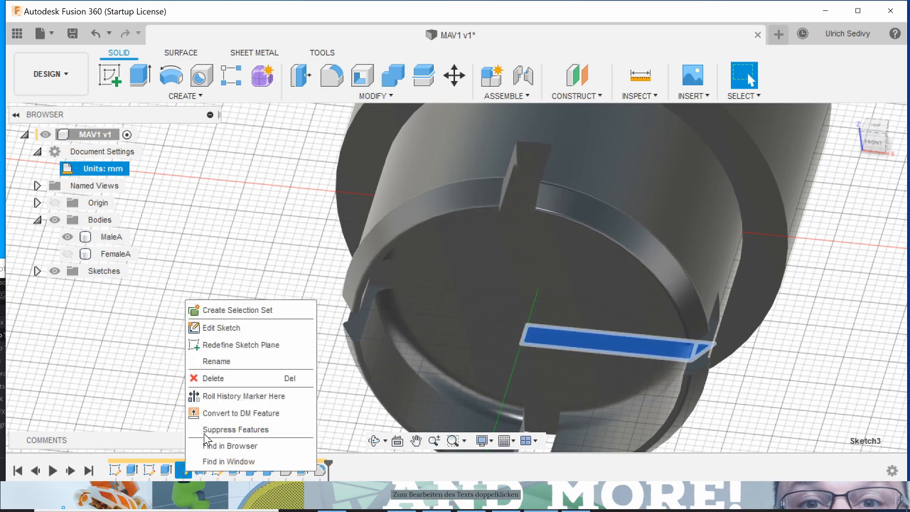
{"action": "left_click", "coordinate": [218, 329]}
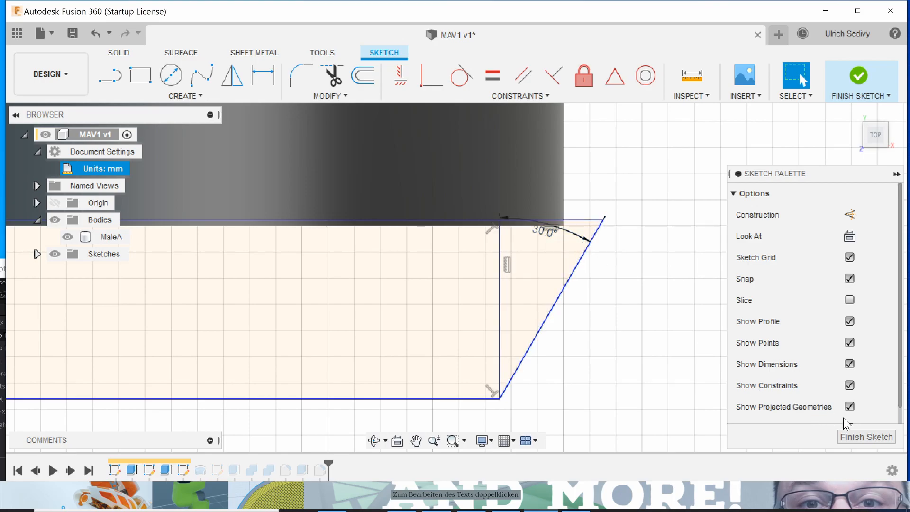
{"action": "left_click", "coordinate": [874, 433]}
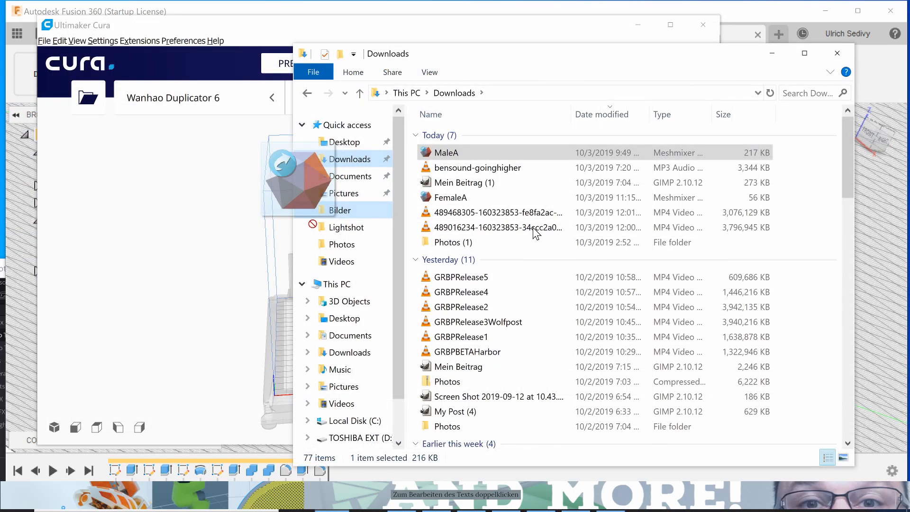
Step: Switch to Ultimaker Cura and load the MaleA and FemaleA files from Downloads onto the build plate
{"action": "left_click_drag", "start_coordinate": [223, 270], "coordinate": [224, 268]}
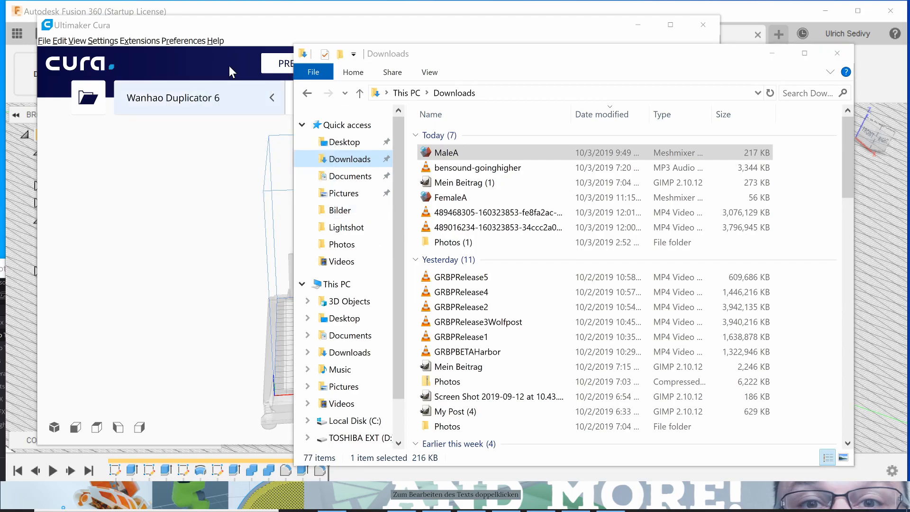
{"action": "left_click_drag", "start_coordinate": [491, 197], "coordinate": [272, 263]}
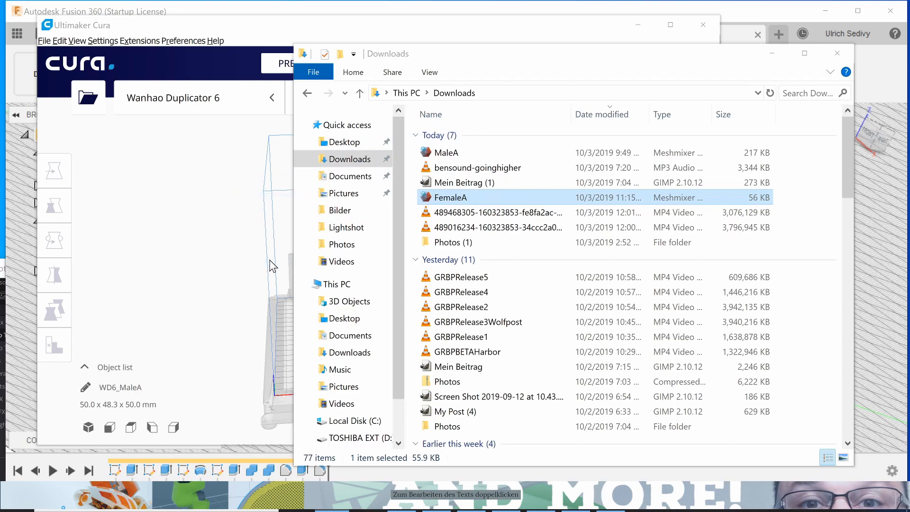
{"action": "left_click", "coordinate": [246, 27]}
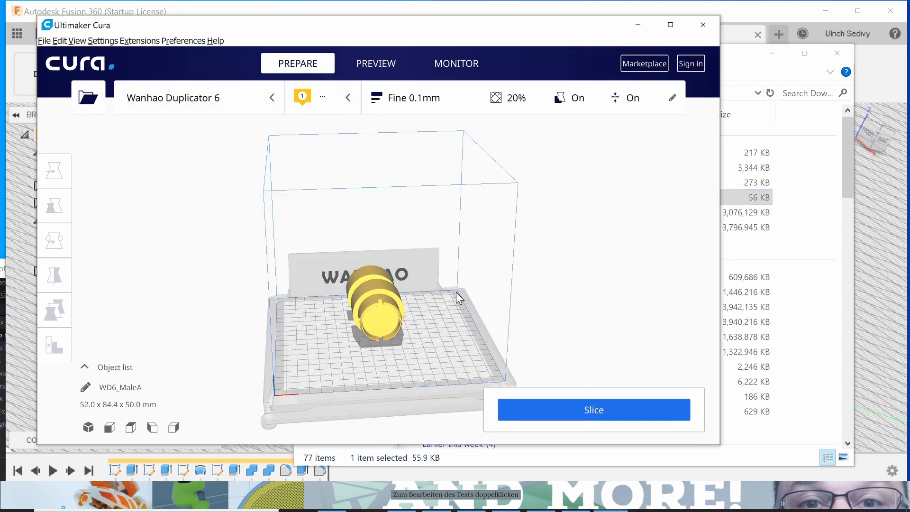
Step: Move the female cap to about Y 47 mm, facing the slotted lip, and shift the male part away from it along Y
{"action": "middle_click_drag", "start_coordinate": [483, 345], "coordinate": [537, 349]}
{"action": "middle_click_drag", "start_coordinate": [552, 319], "coordinate": [536, 308]}
{"action": "right_click_drag", "start_coordinate": [533, 301], "coordinate": [346, 322]}
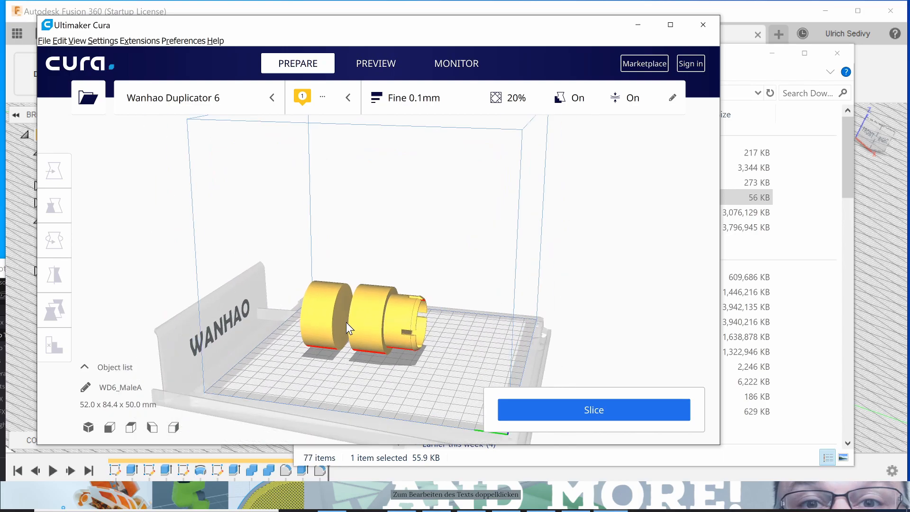
{"action": "scroll", "coordinate": [346, 323], "scroll_direction": "up", "scroll_amount": 3}
{"action": "right_click_drag", "start_coordinate": [412, 283], "coordinate": [435, 314]}
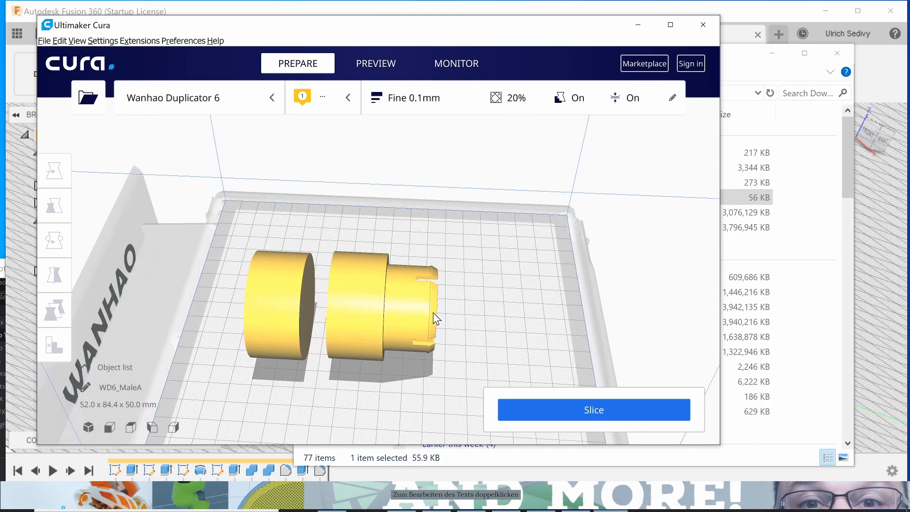
{"action": "left_click", "coordinate": [275, 313]}
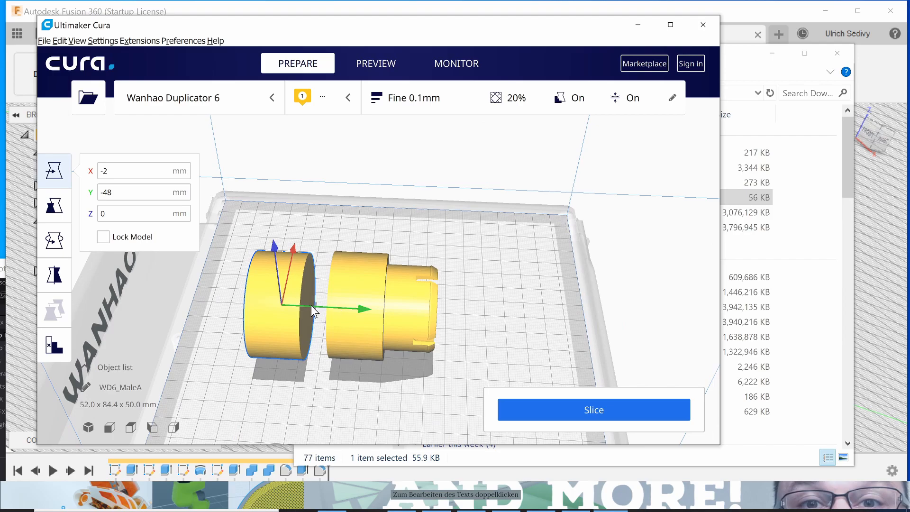
{"action": "left_click_drag", "start_coordinate": [311, 305], "coordinate": [498, 318]}
{"action": "left_click", "coordinate": [384, 319]}
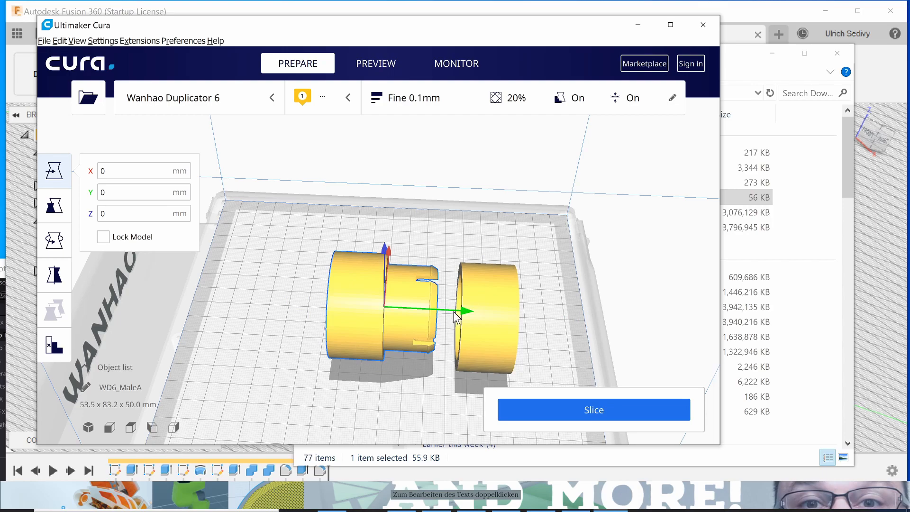
{"action": "left_click_drag", "start_coordinate": [454, 312], "coordinate": [407, 320]}
{"action": "left_click", "coordinate": [474, 309]}
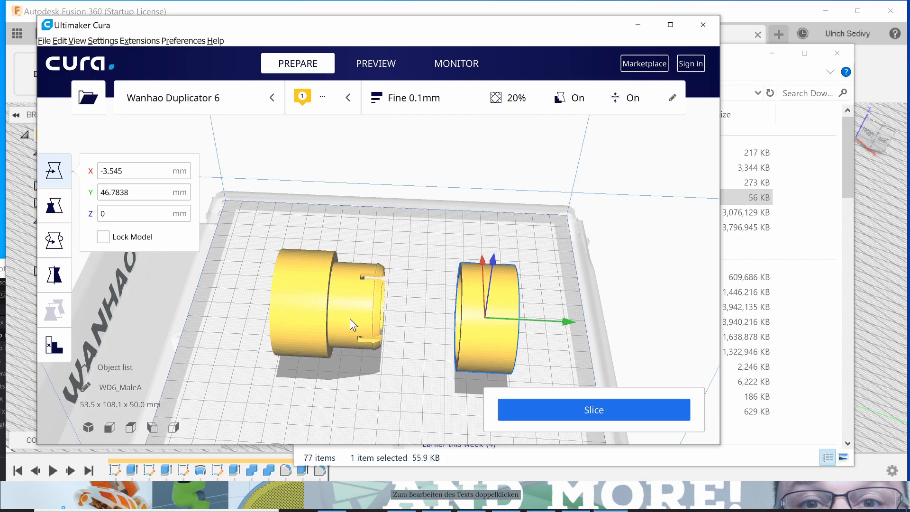
Step: Rotate the female cap so its opening faces up, place it at about X 4 mm, Y 30 mm, and slice both parts
{"action": "left_click", "coordinate": [54, 240]}
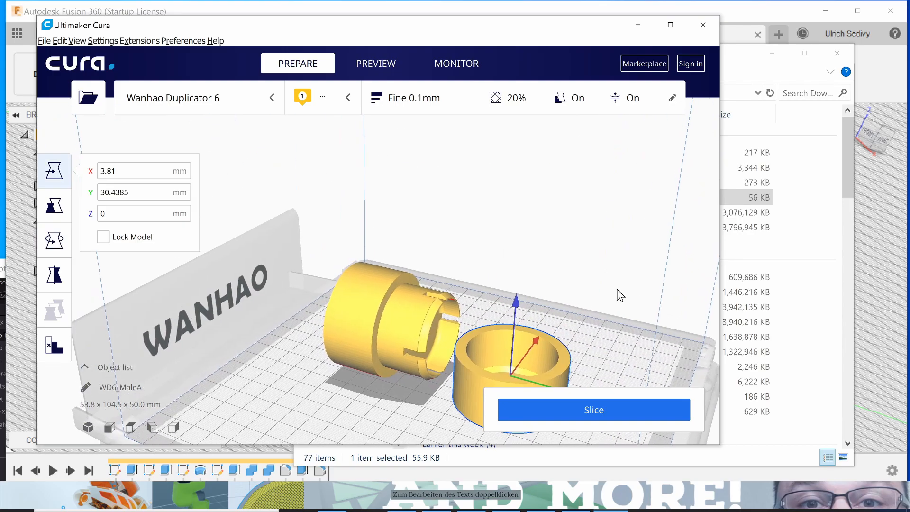
{"action": "right_click_drag", "start_coordinate": [621, 296], "coordinate": [555, 321]}
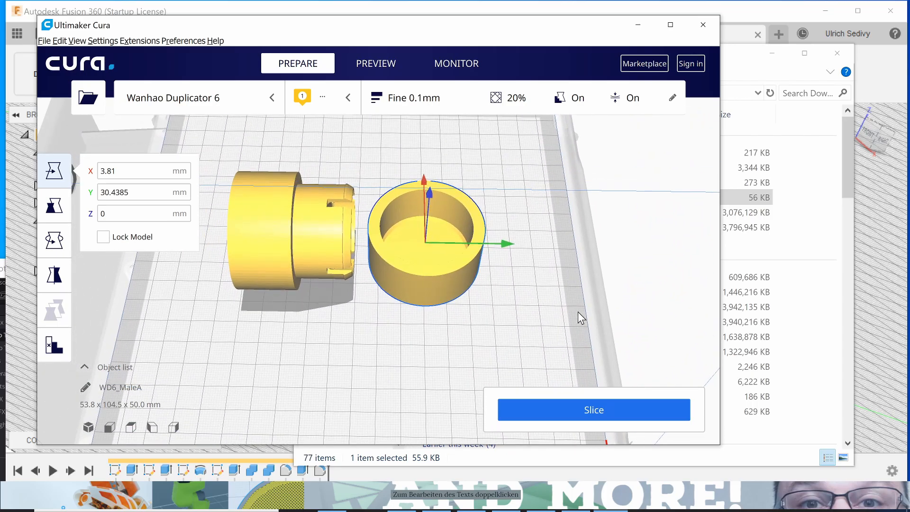
{"action": "left_click", "coordinate": [582, 410]}
{"action": "mouse_move", "coordinate": [519, 510]}
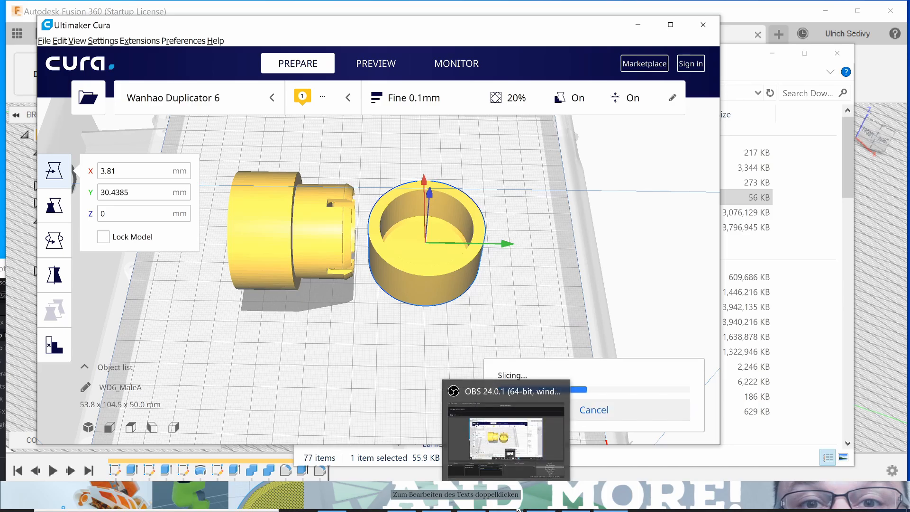